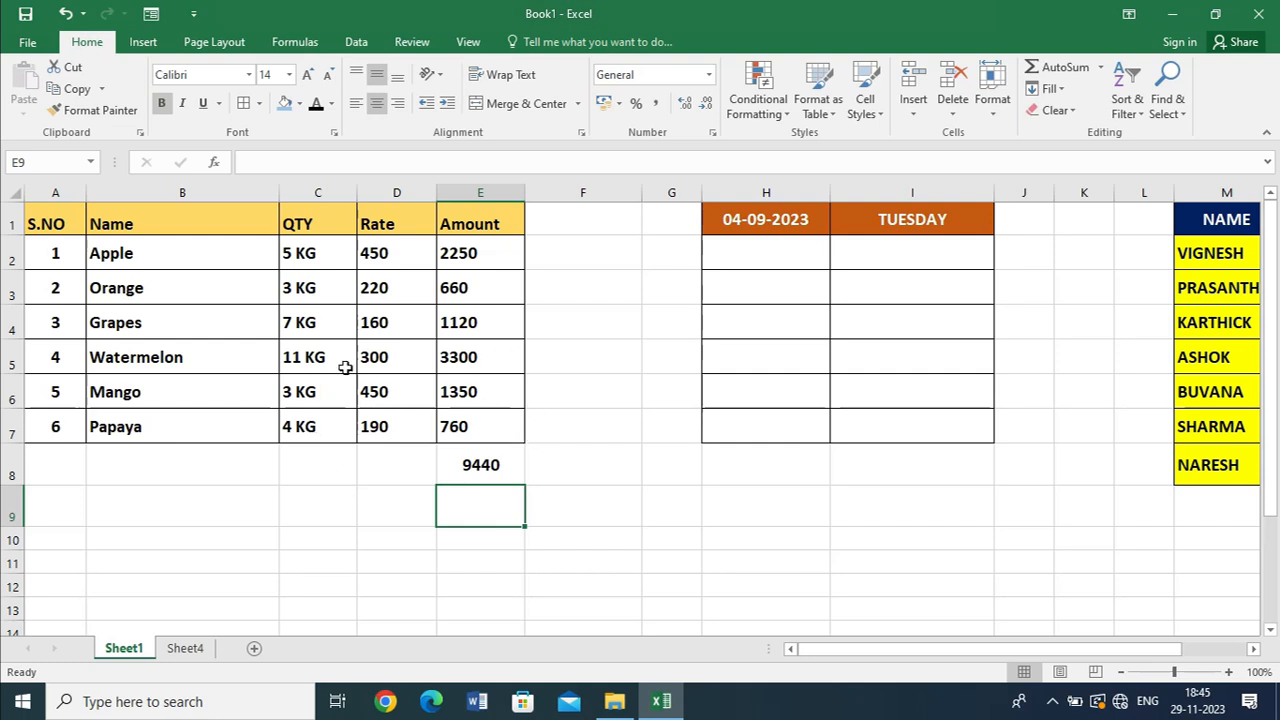
# Make A3 the active cell, scroll across to the SALES table, and jump back to the active cell
pyautogui.click(57, 295)
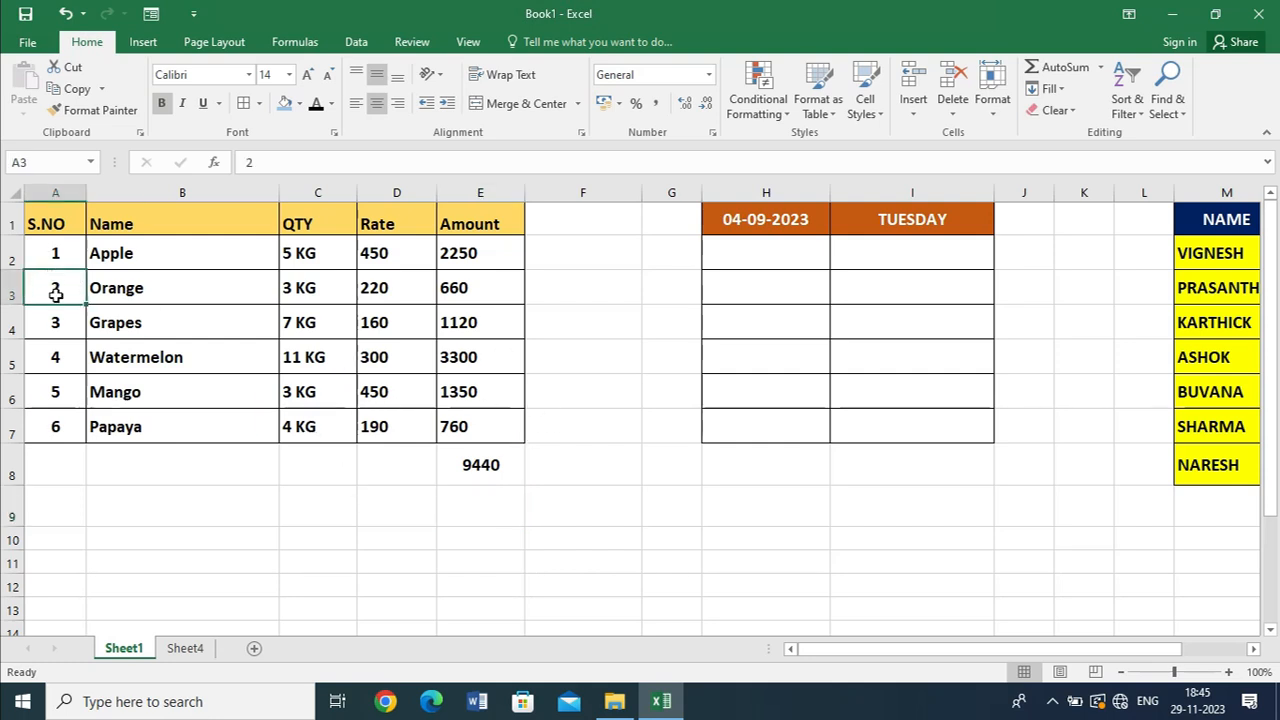
pyautogui.moveTo(834, 649); pyautogui.dragTo(977, 645)
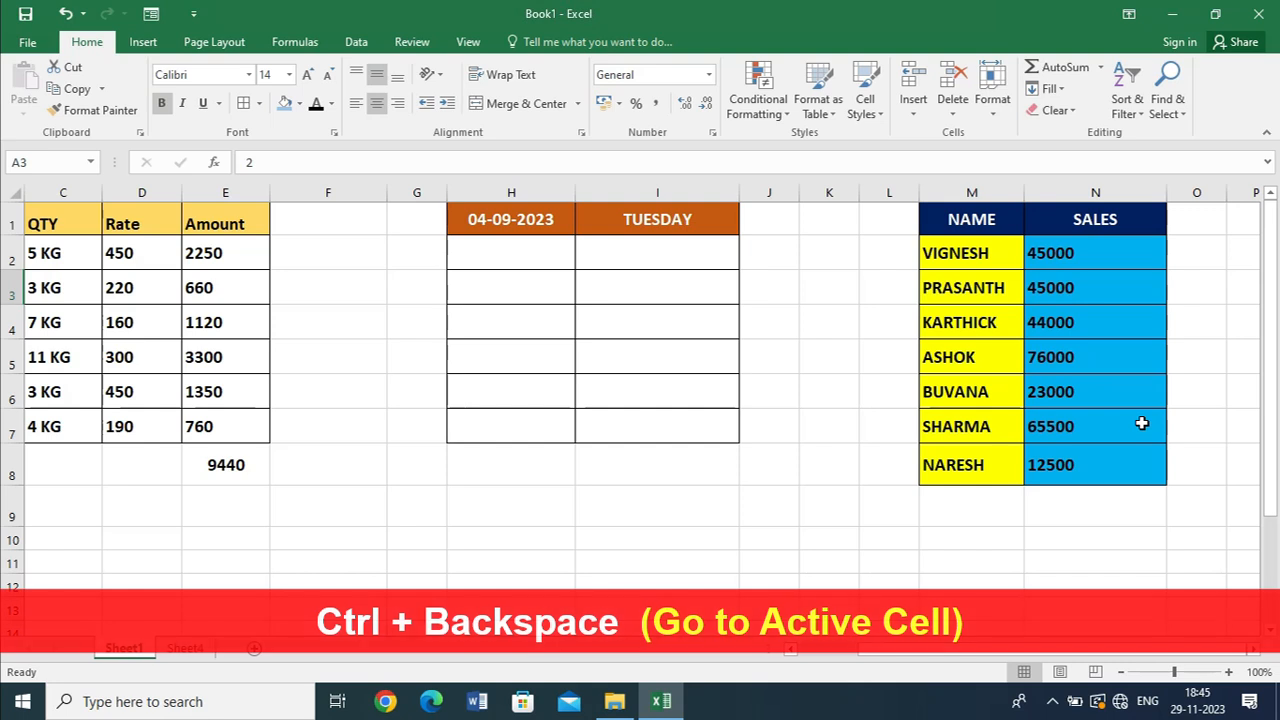
pyautogui.hotkey('ctrl', 'BackSpace')
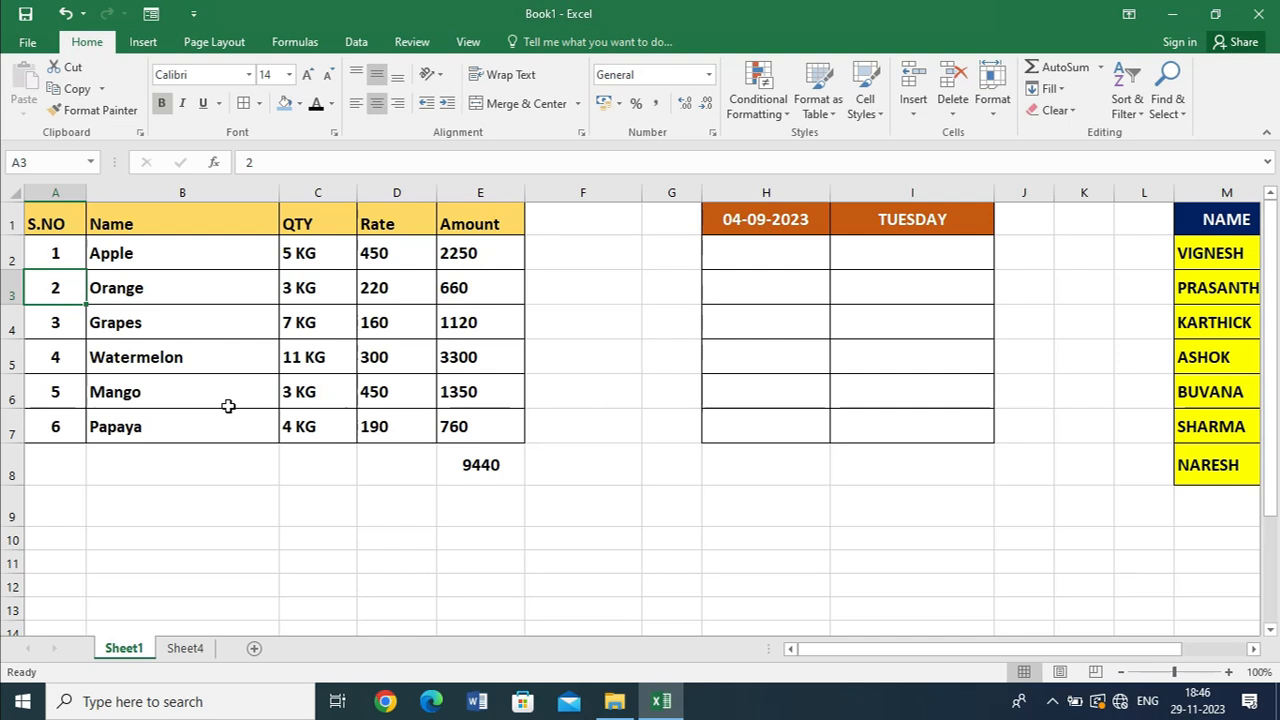
# Open the total formula in E8 for inspection and leave it without editing
pyautogui.doubleClick(498, 468)
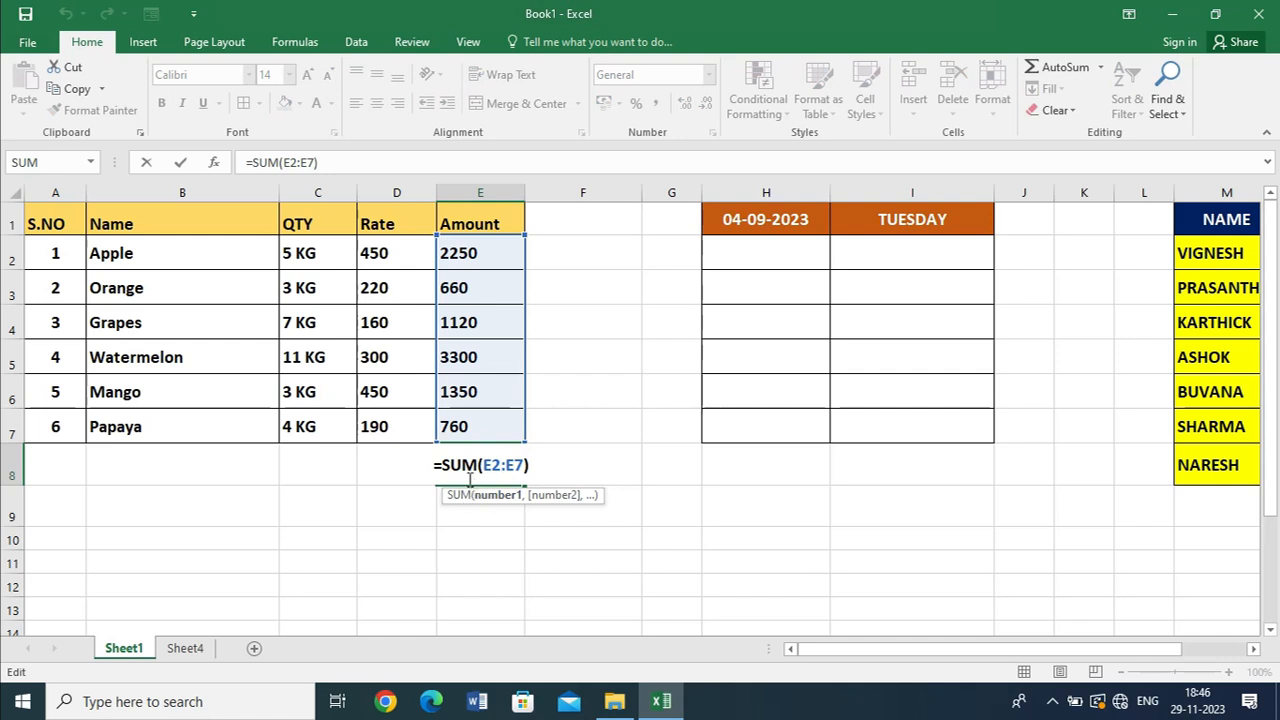
pyautogui.press('Escape')
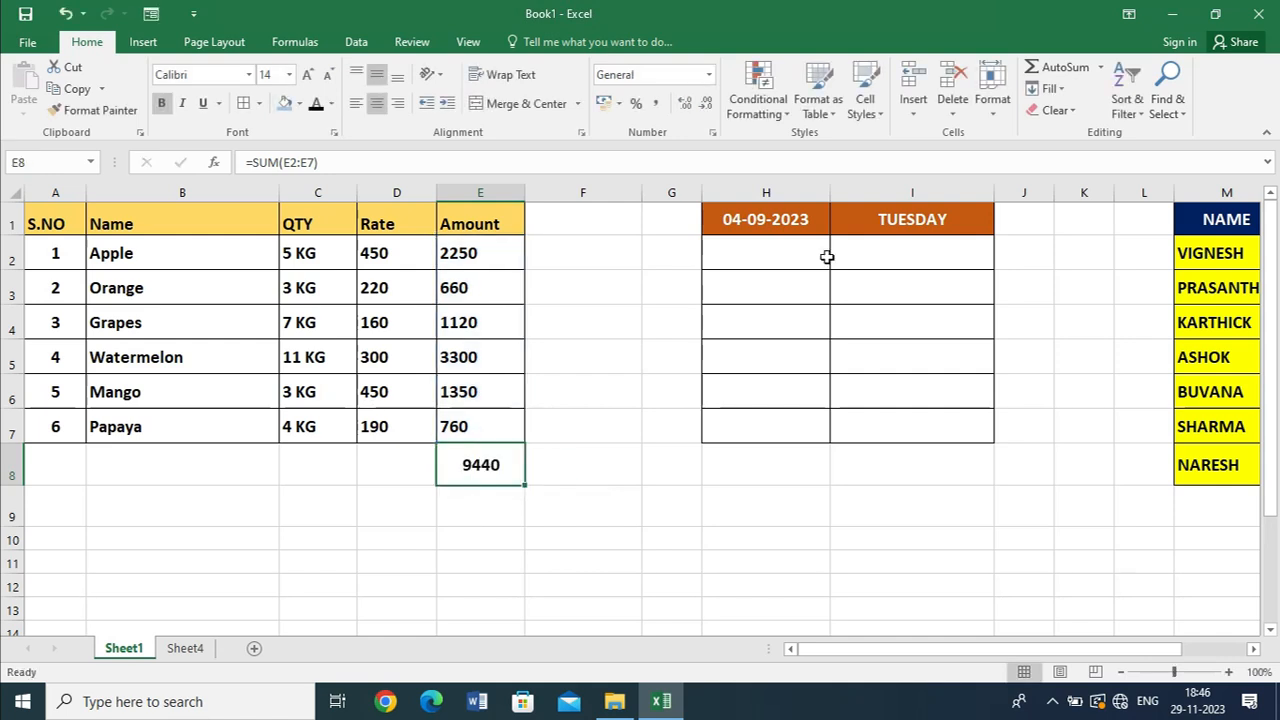
# Copy and paste the date header from H1 into H2, undo it, fill H2 down from H1, and undo that as well
pyautogui.click(805, 218)
pyautogui.hotkey('ctrl', 'c')
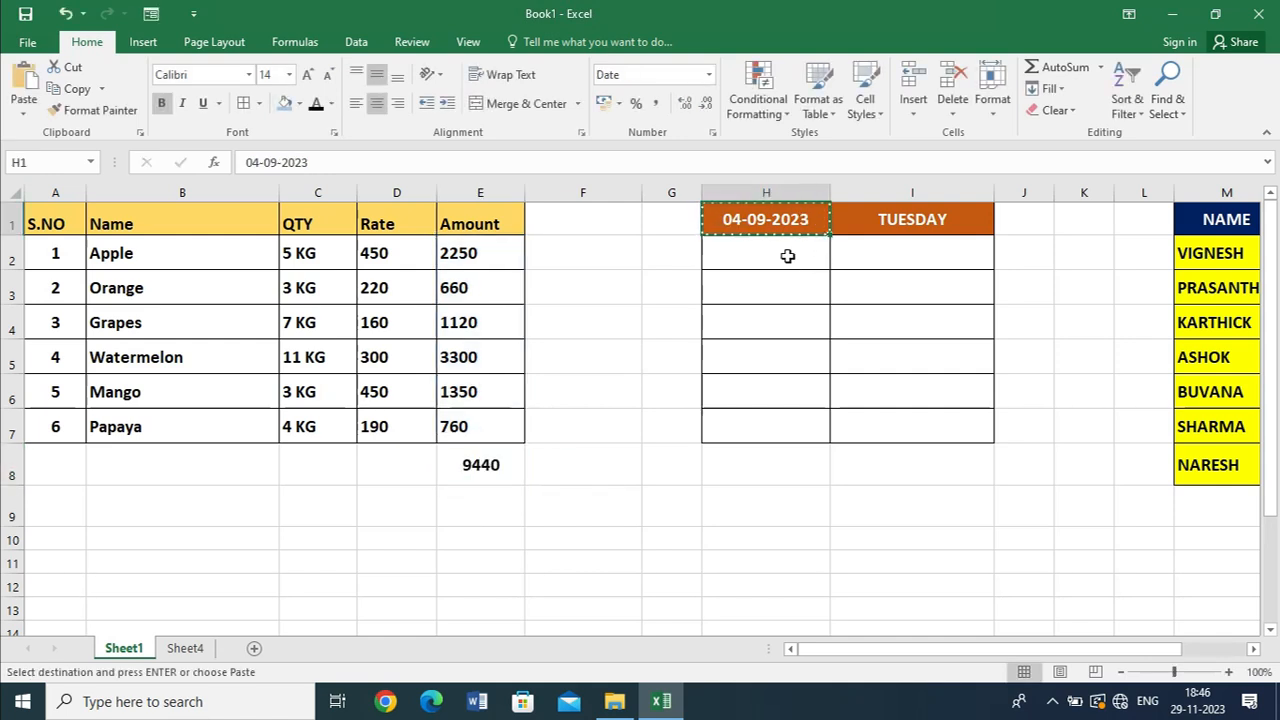
pyautogui.click(786, 254)
pyautogui.hotkey('ctrl', 'v')
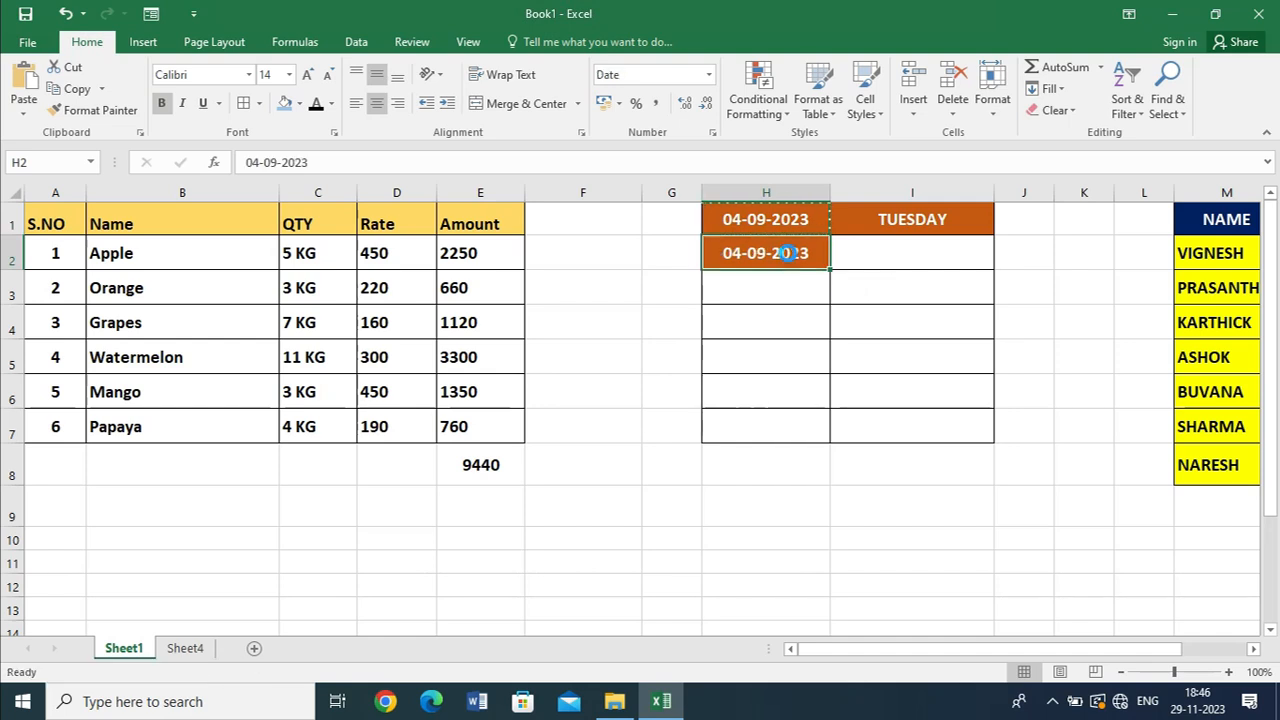
pyautogui.hotkey('ctrl', 'z')
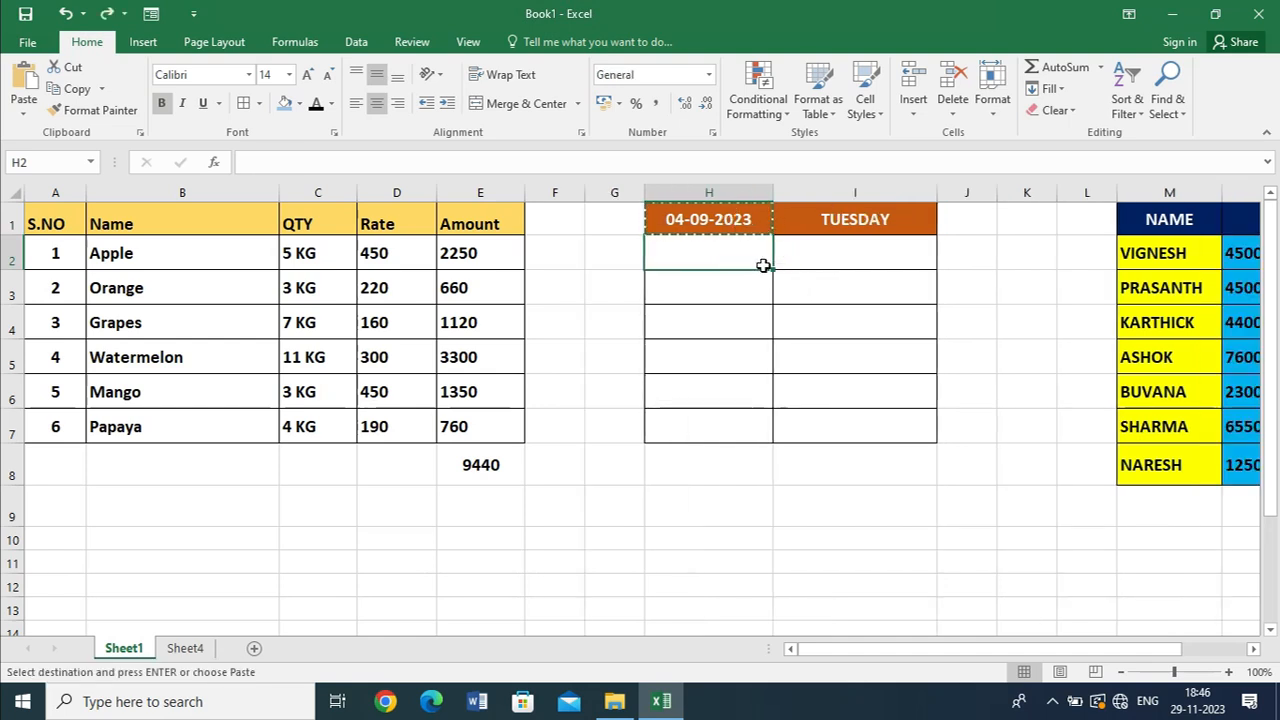
pyautogui.press('Escape')
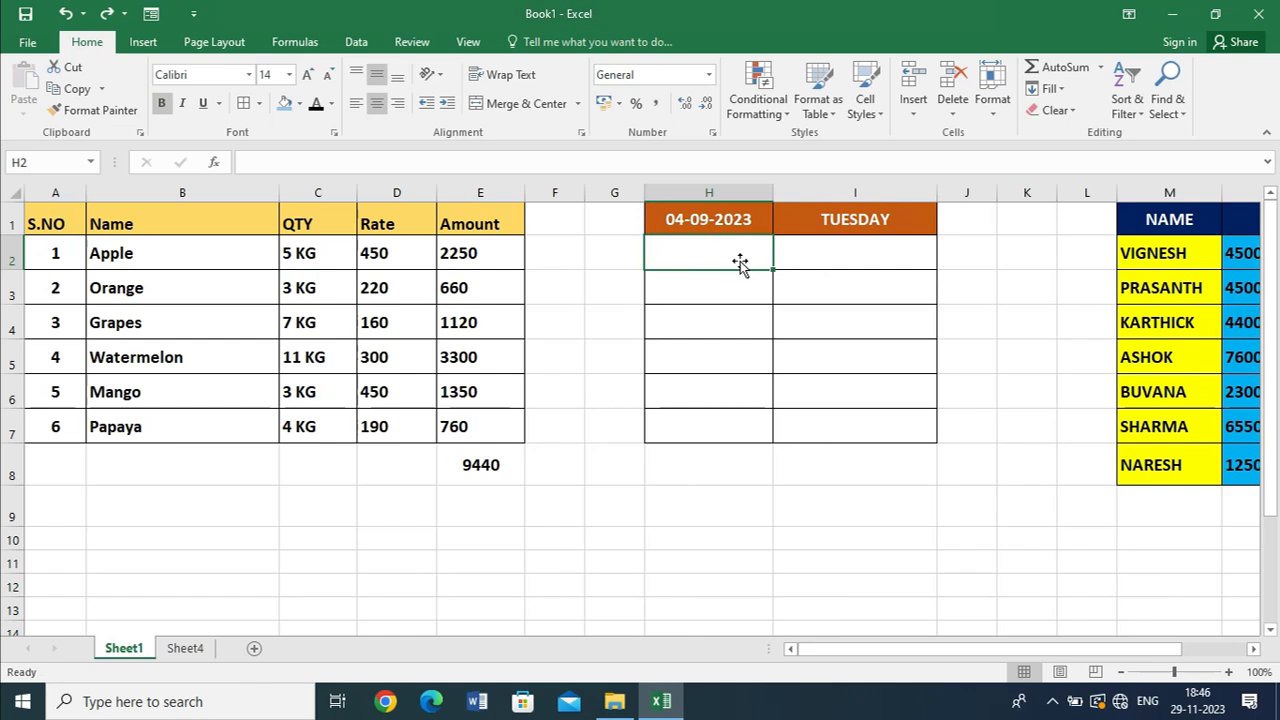
pyautogui.hotkey('ctrl', 'd')
pyautogui.hotkey('ctrl', 'z')
# Copy the formula =SUM(E2:E7) from E8 into E9 with its references unchanged
pyautogui.click(478, 512)
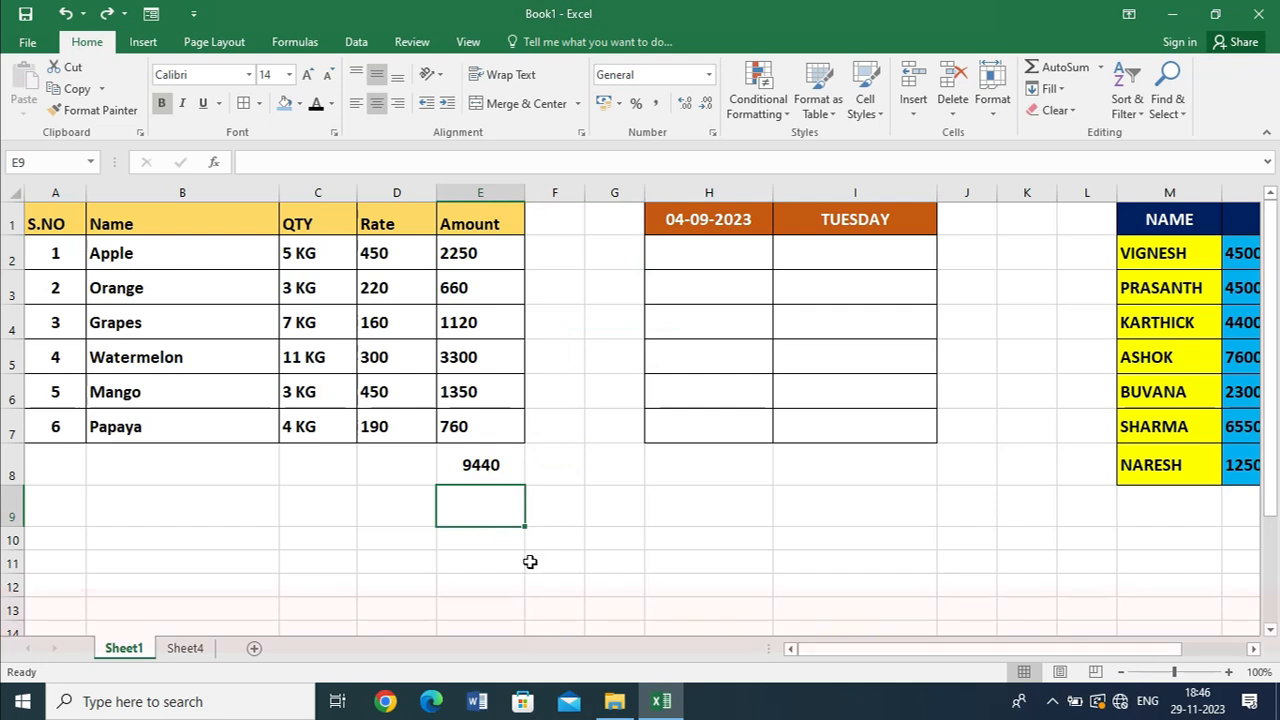
pyautogui.hotkey('ctrl', "'")
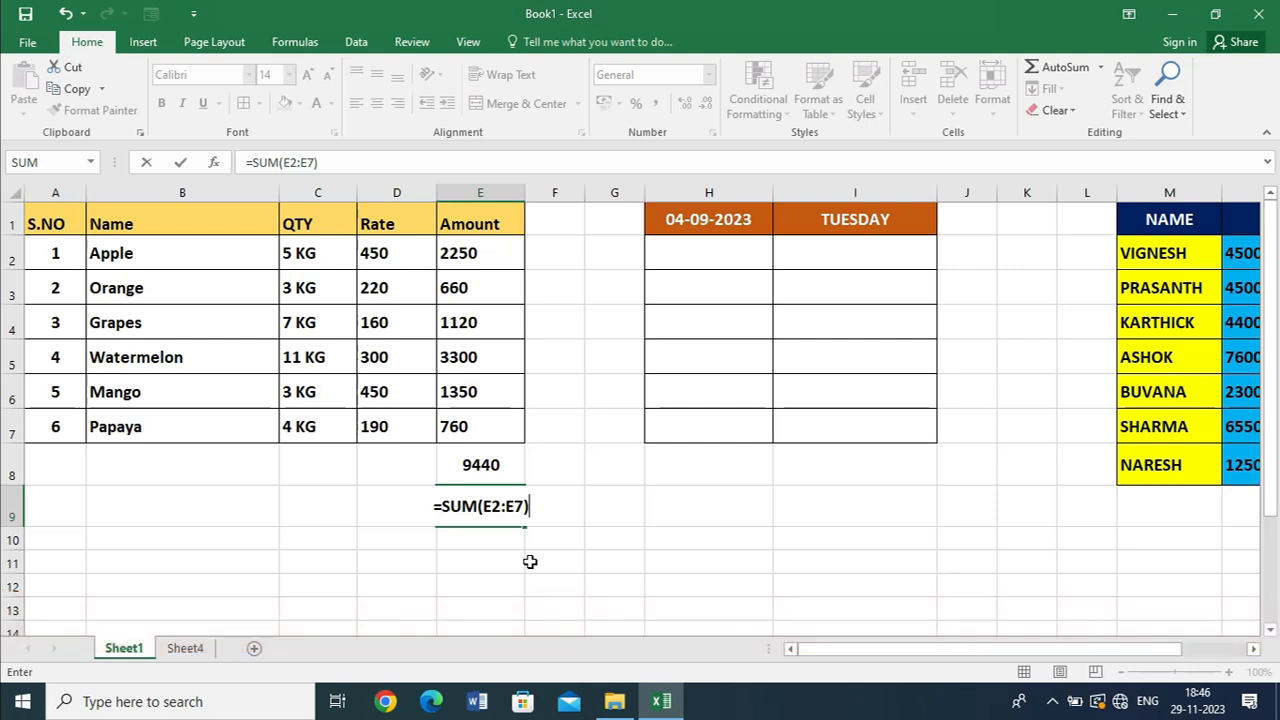
pyautogui.press('Return')
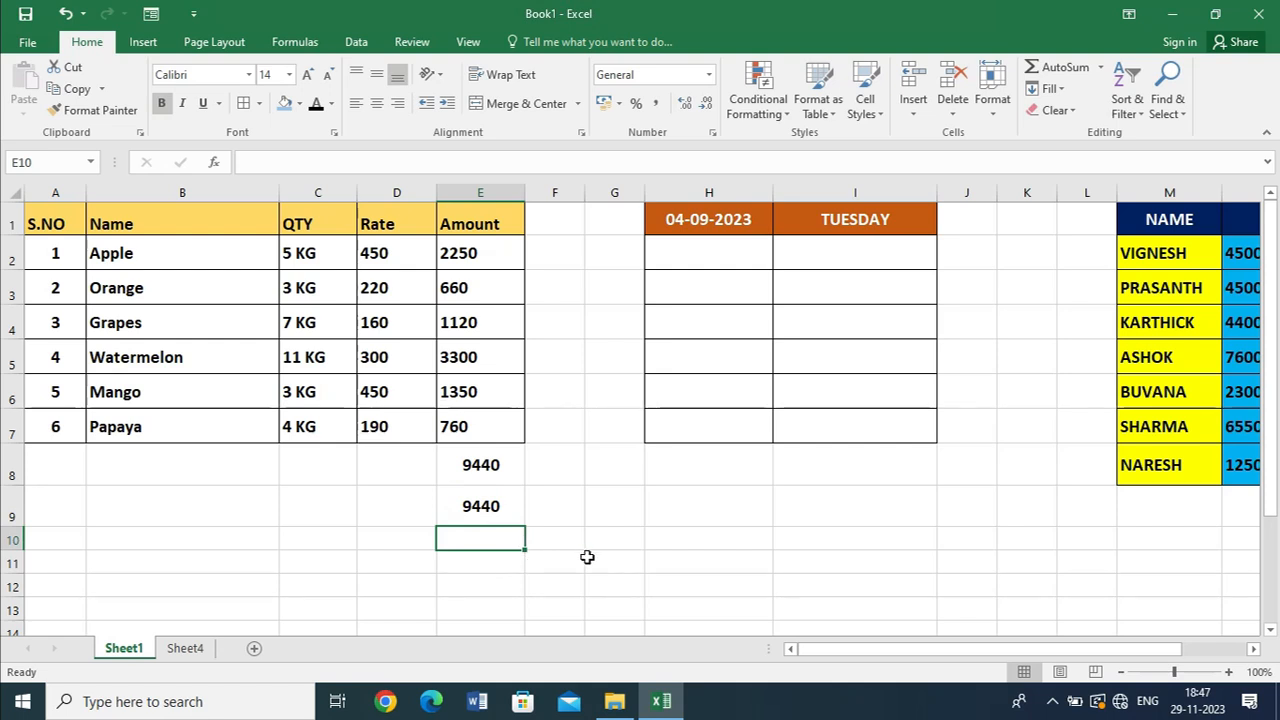
pyautogui.write('=sum')
pyautogui.press('Tab')
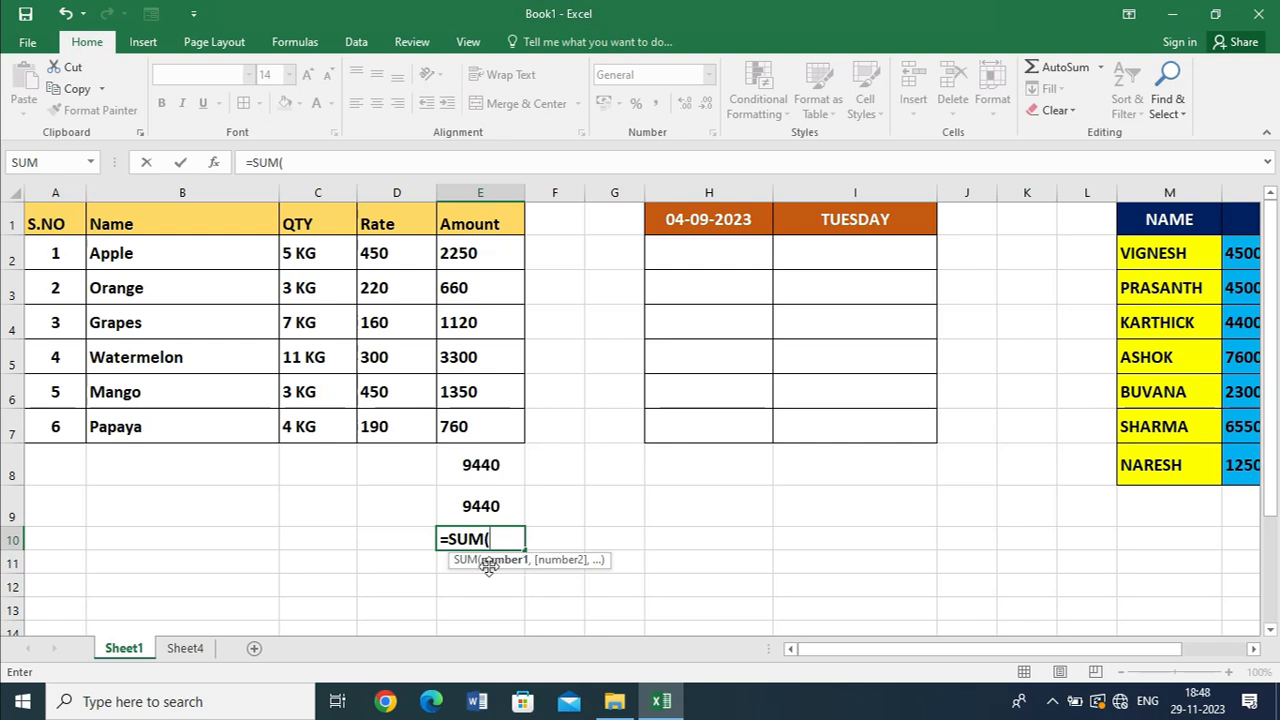
pyautogui.press('BackSpace')
pyautogui.press('BackSpace')
pyautogui.press('BackSpace')
pyautogui.press('BackSpace')
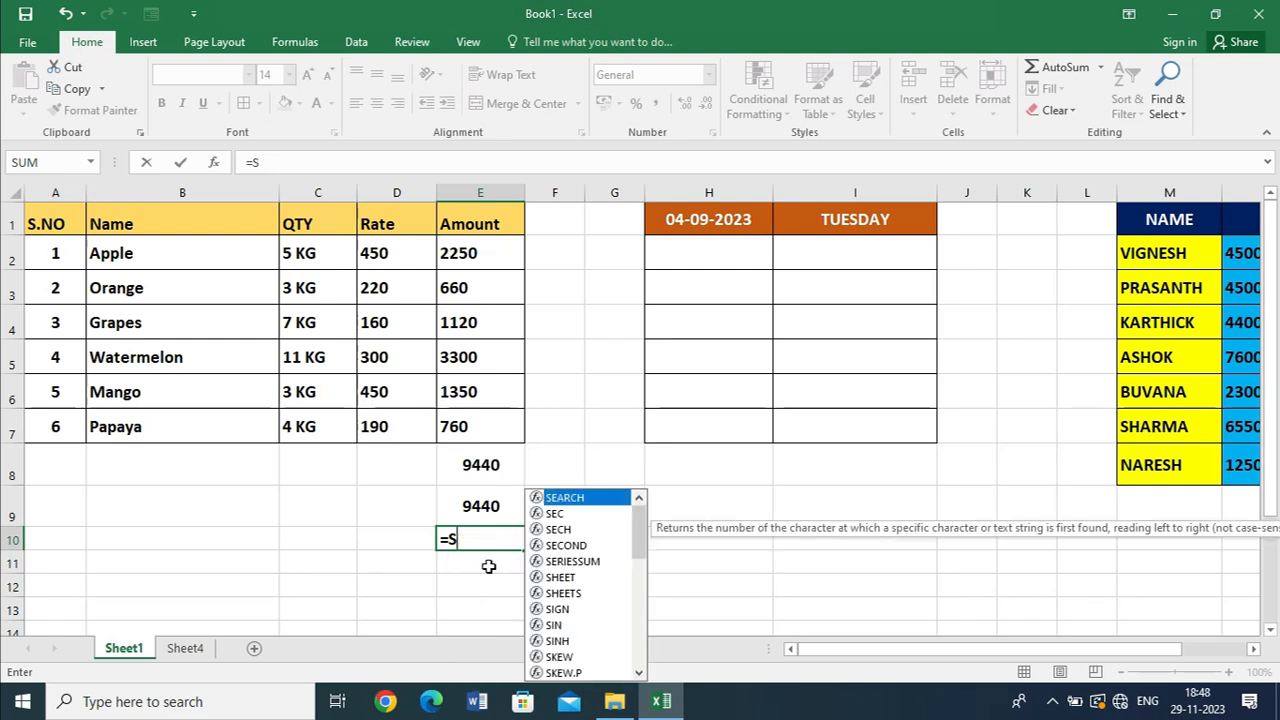
# Start a VLOOKUP formula in E10, insert its full argument syntax, and highlight the whole formula text
pyautogui.write('vlook')
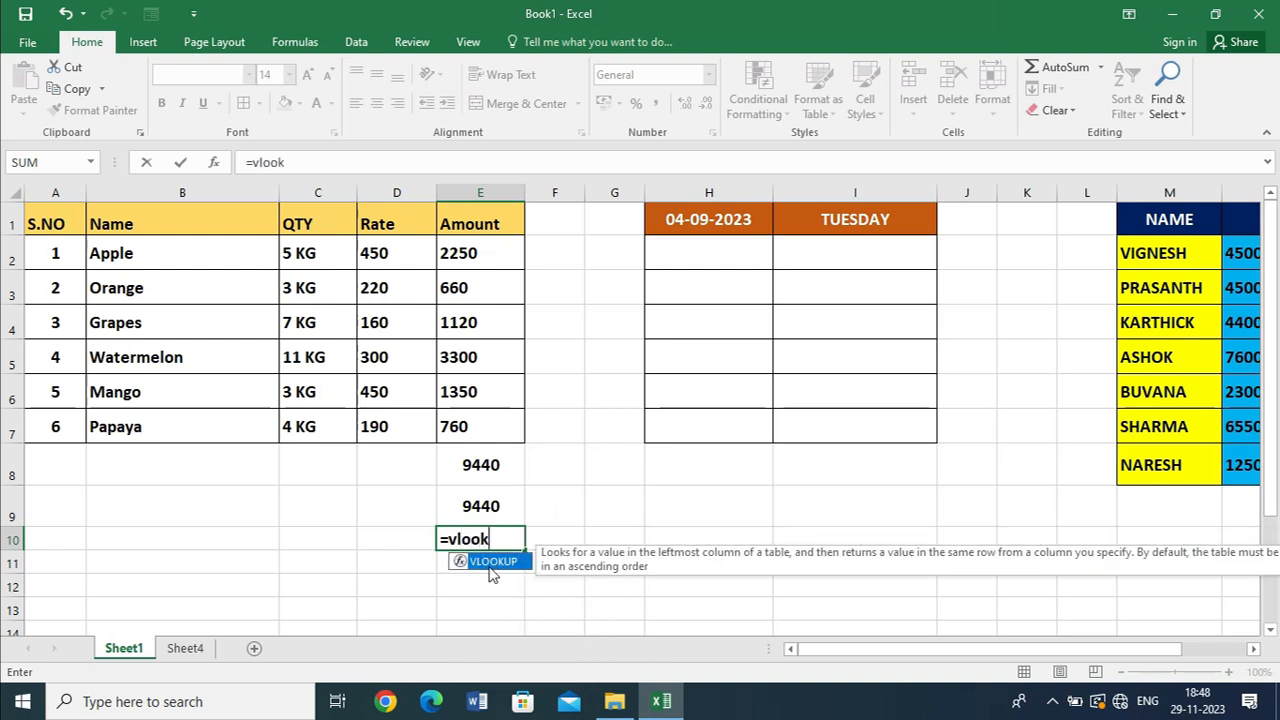
pyautogui.press('Tab')
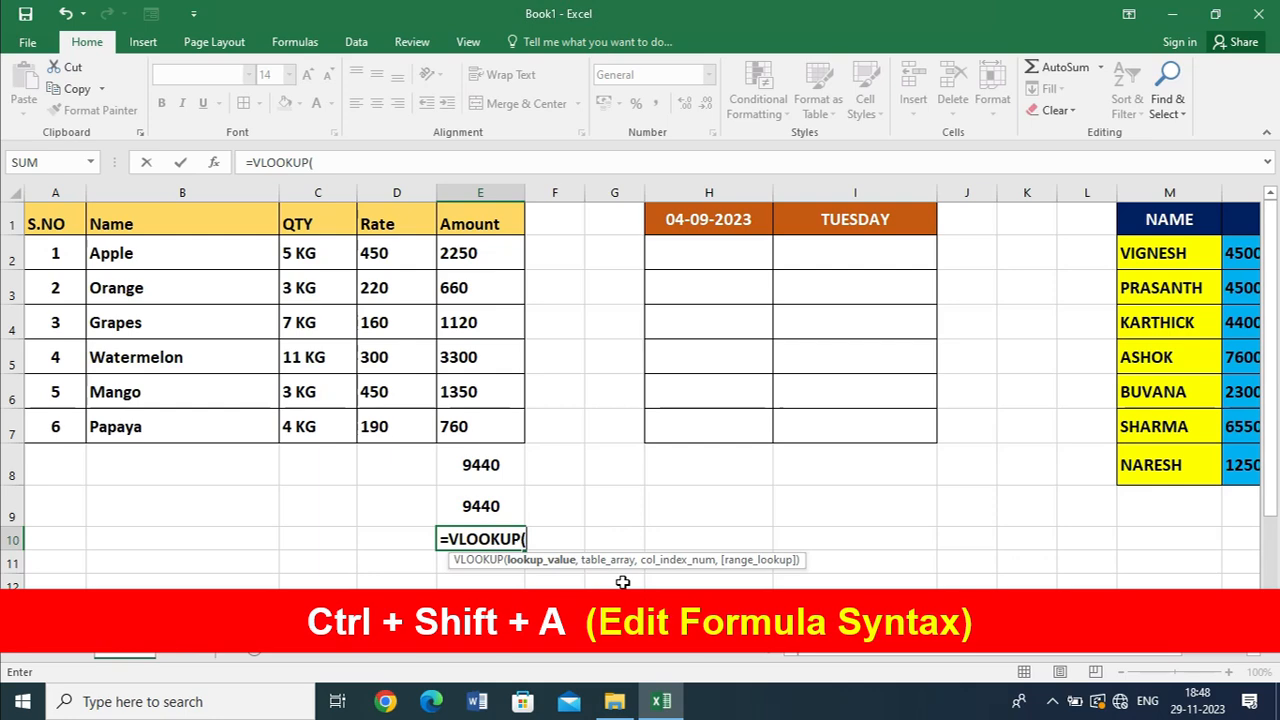
pyautogui.hotkey('ctrl', 'shift', 'a')
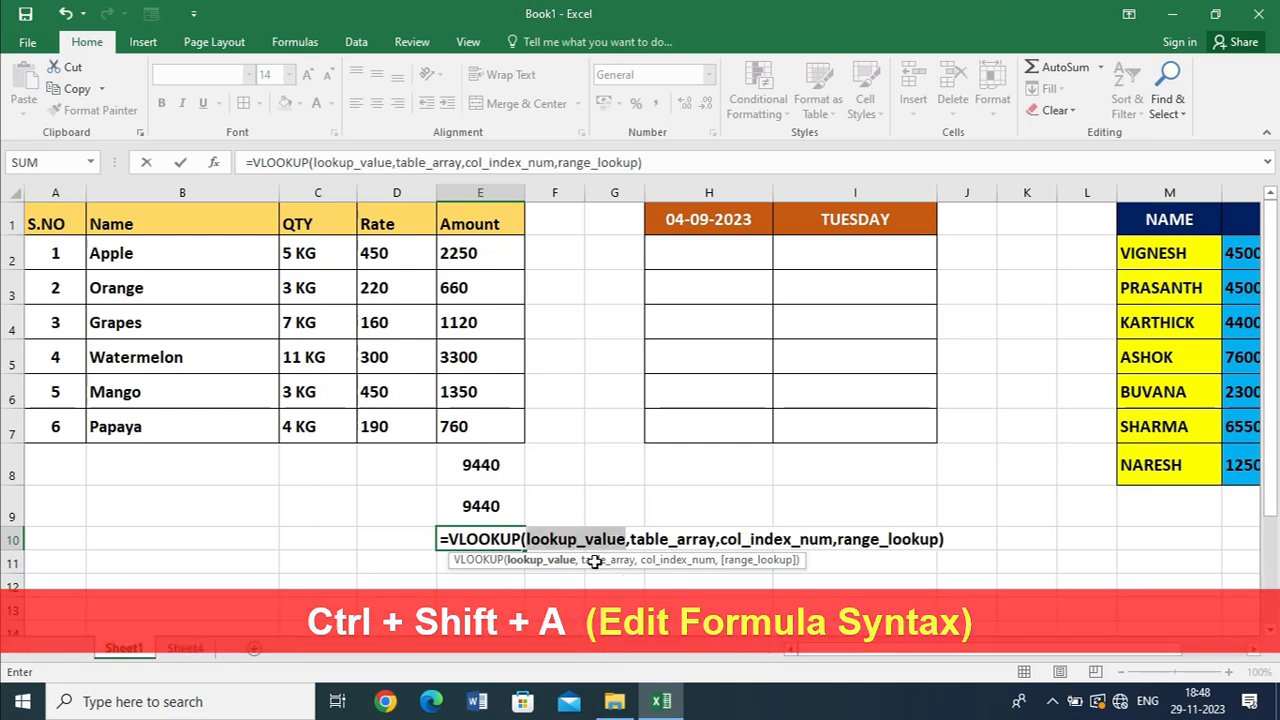
pyautogui.click(945, 539)
pyautogui.moveTo(945, 539); pyautogui.dragTo(435, 539)
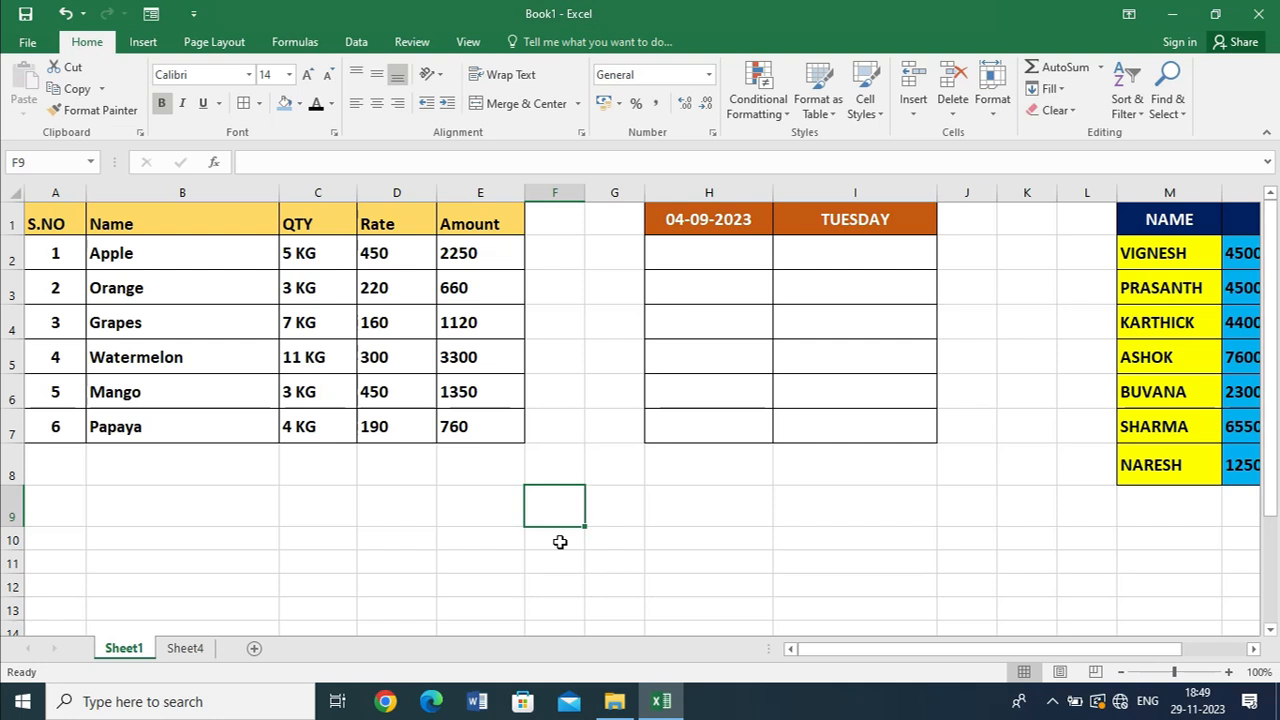
# Select the whole fruit table from cell C4, and the entire worksheet from cell H10, clearing each selection
pyautogui.click(325, 320)
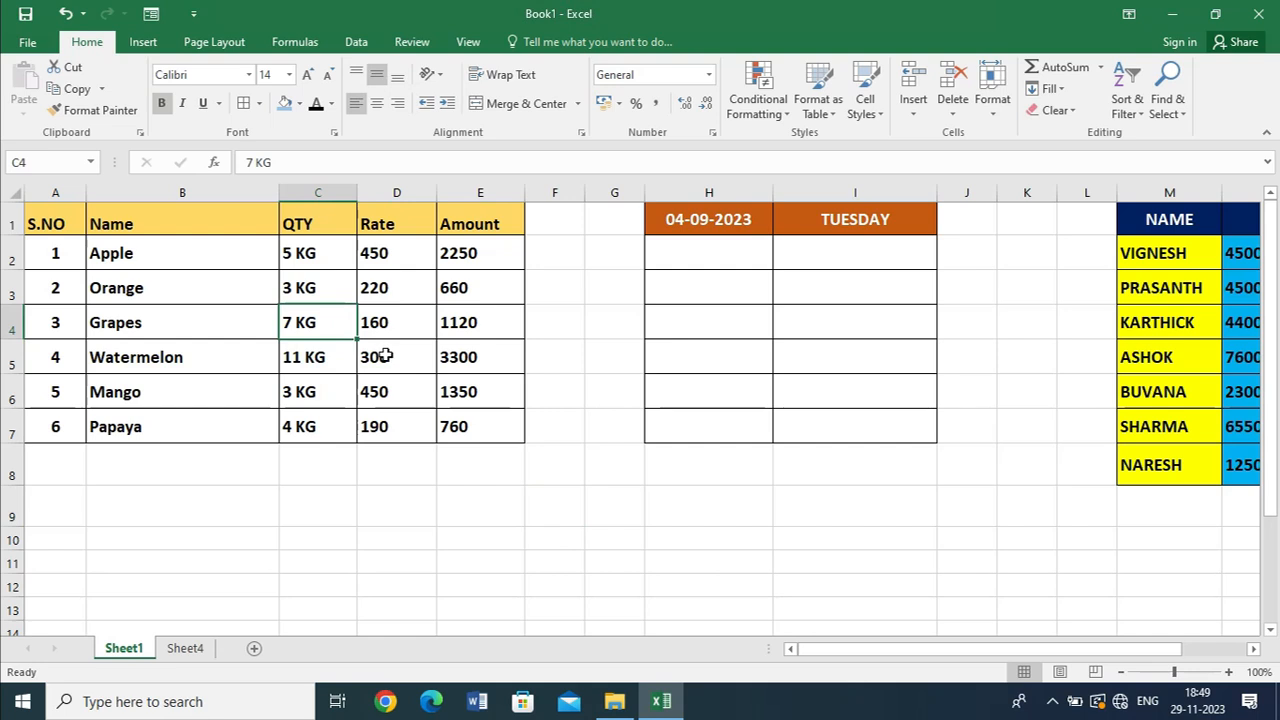
pyautogui.hotkey('ctrl', 'shift', '8')
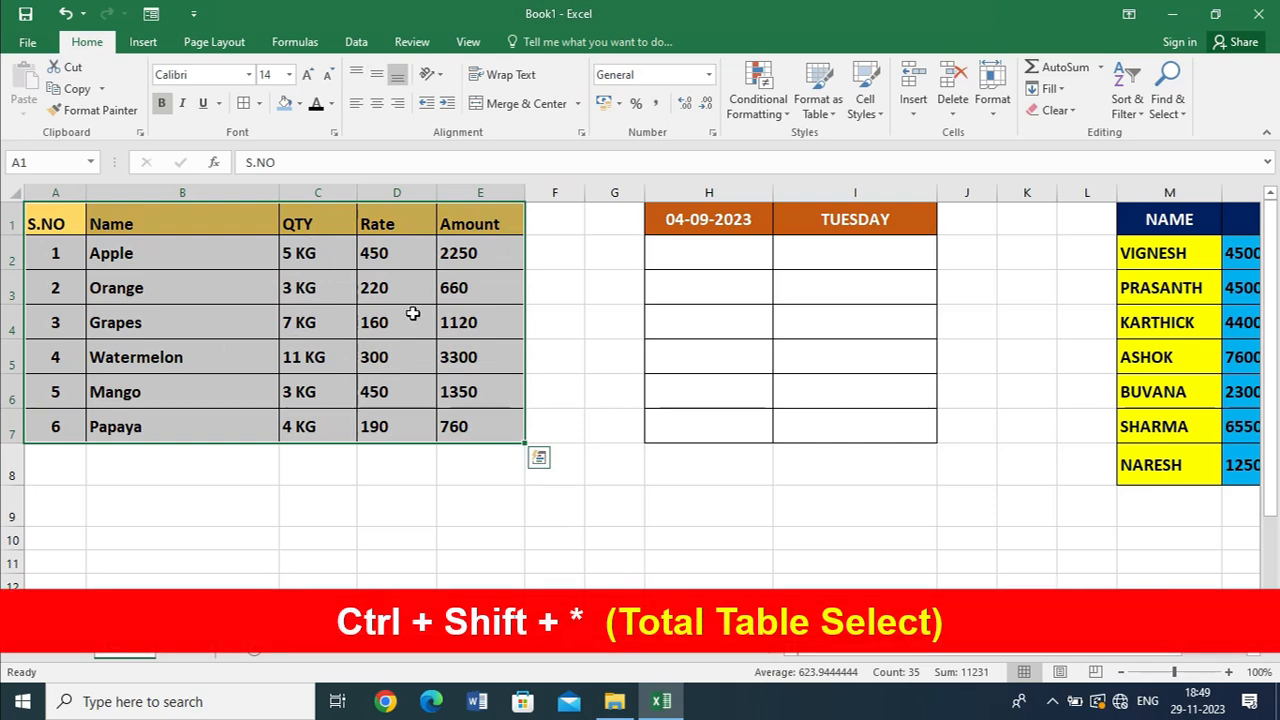
pyautogui.click(688, 544)
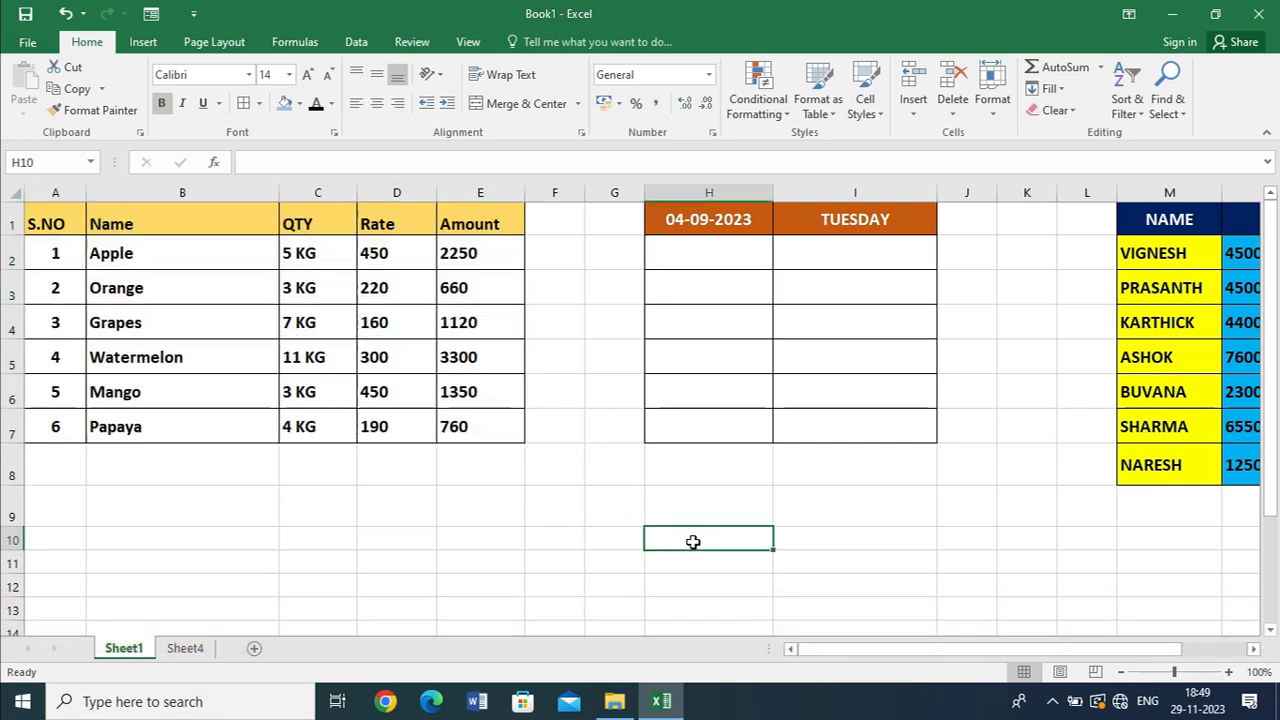
pyautogui.hotkey('ctrl', 'a')
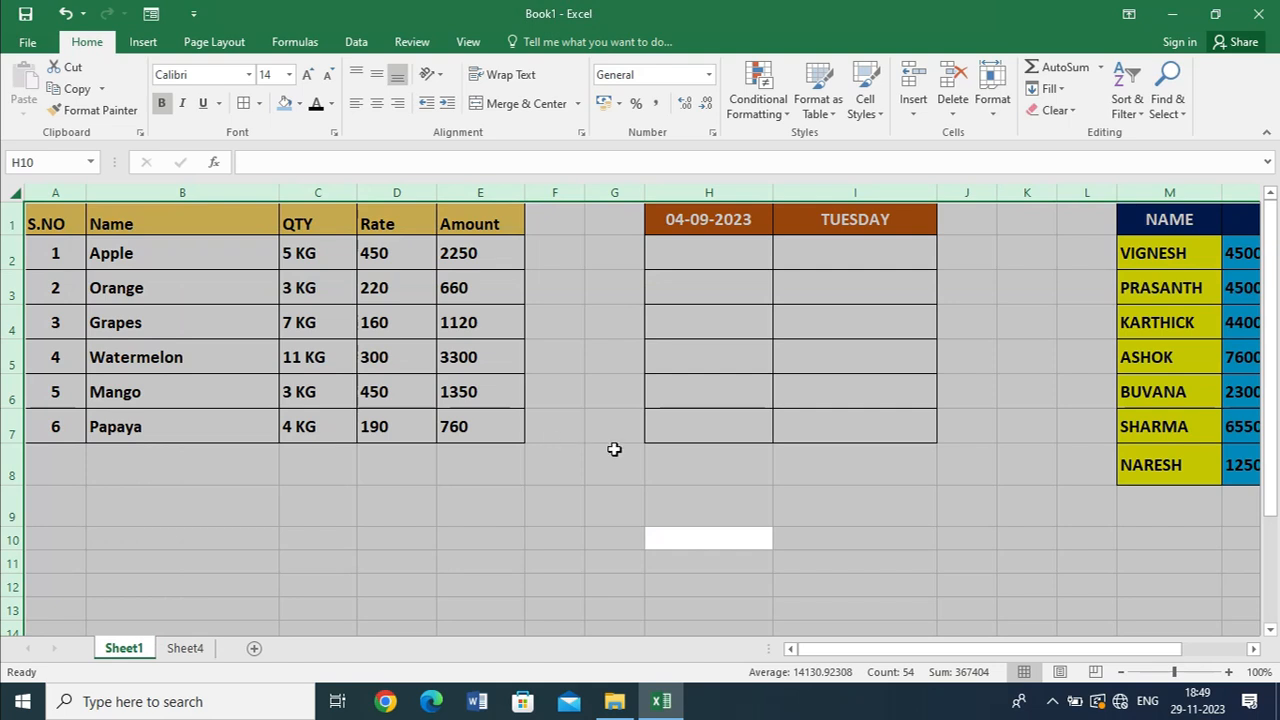
pyautogui.click(634, 546)
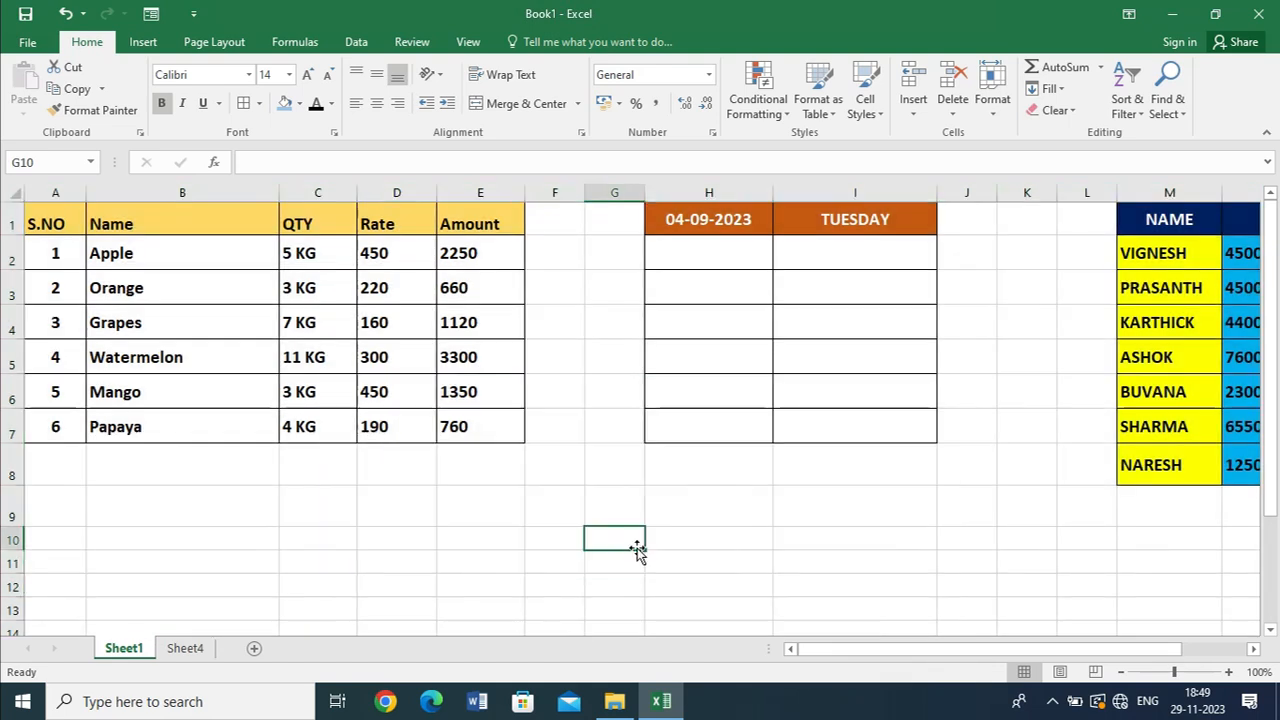
# Copy the names in M2:M8, paste them at H2 using Paste Special with All, and undo the paste
pyautogui.moveTo(860, 649); pyautogui.dragTo(915, 649)
pyautogui.moveTo(896, 258); pyautogui.dragTo(900, 467)
pyautogui.hotkey('ctrl', 'c')
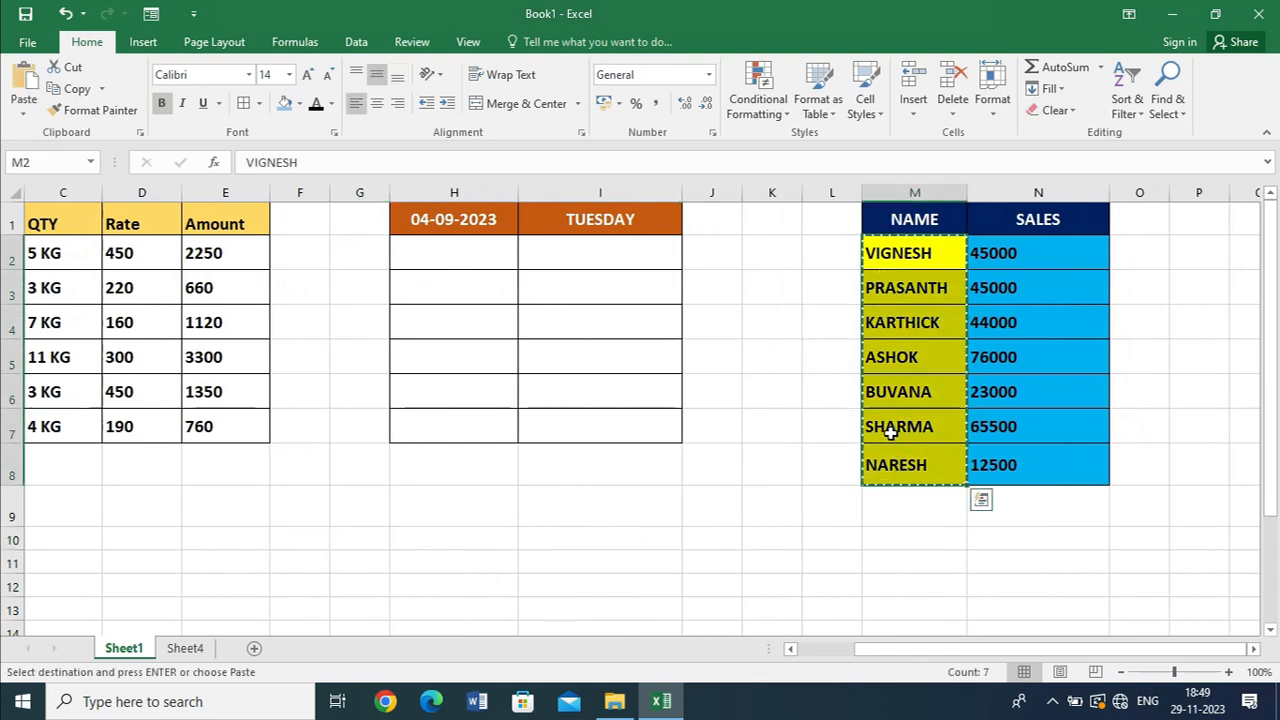
pyautogui.click(441, 255)
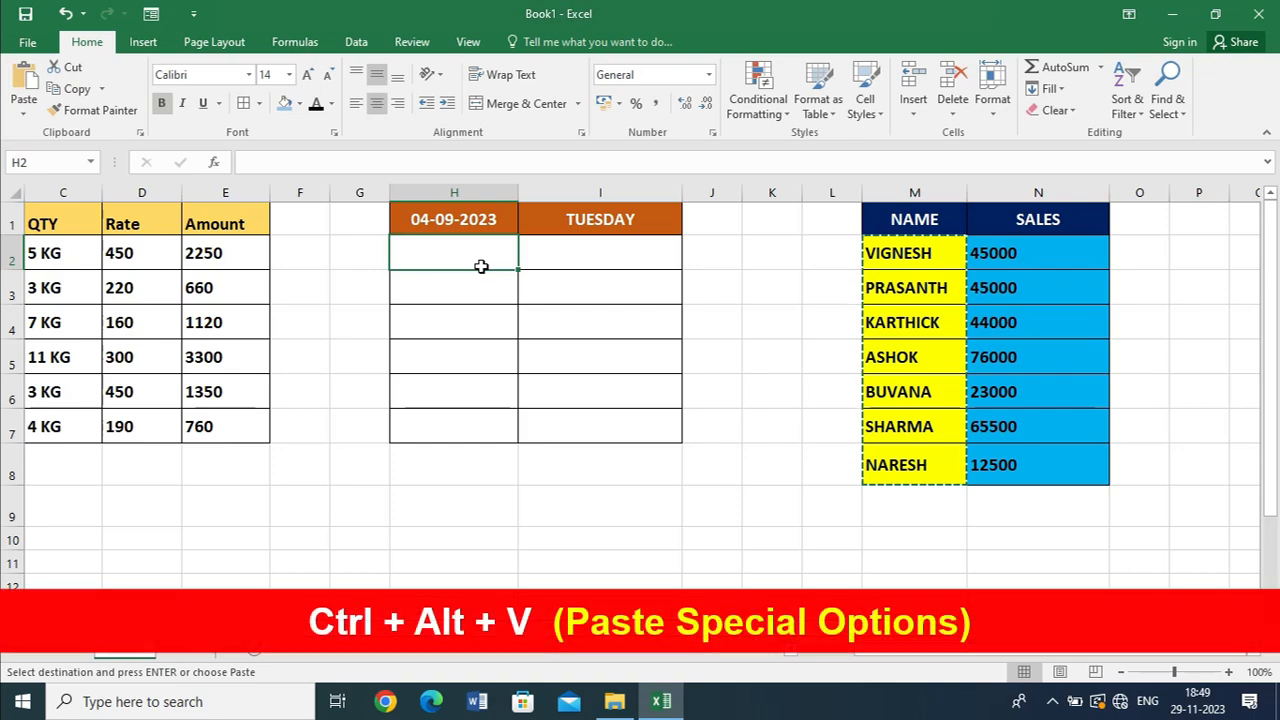
pyautogui.hotkey('ctrl', 'alt', 'v')
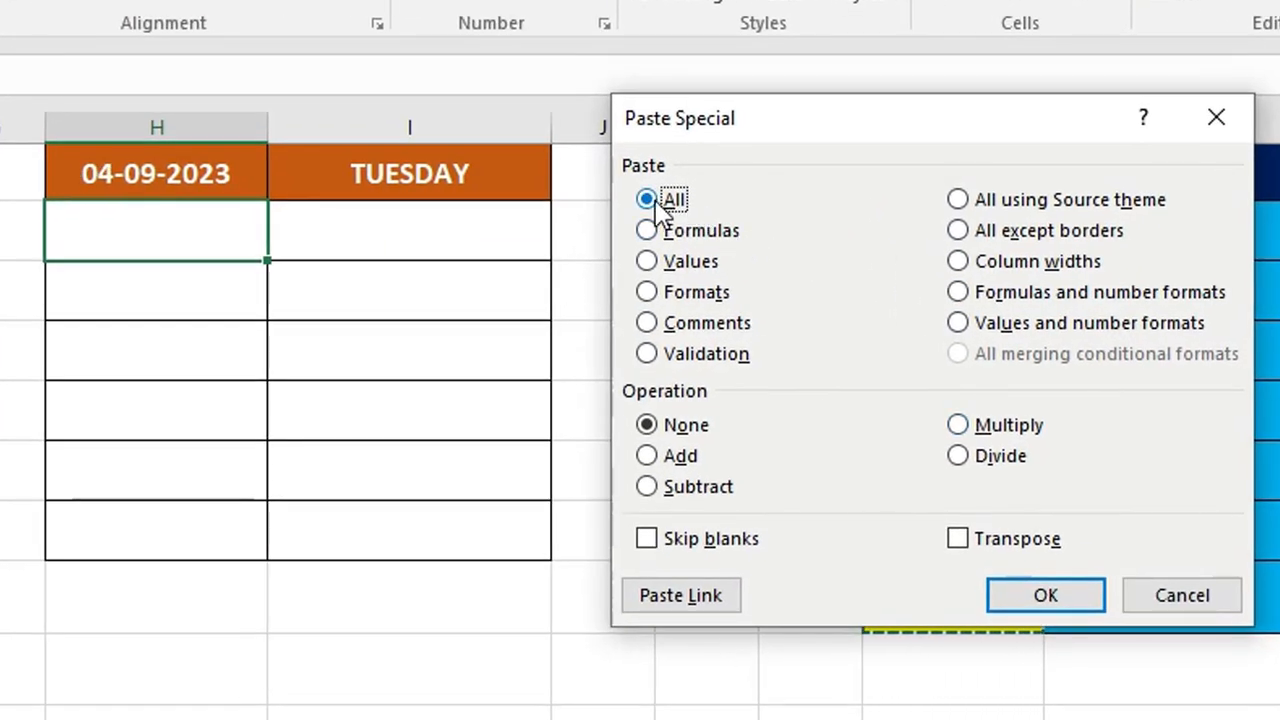
pyautogui.click(1022, 618)
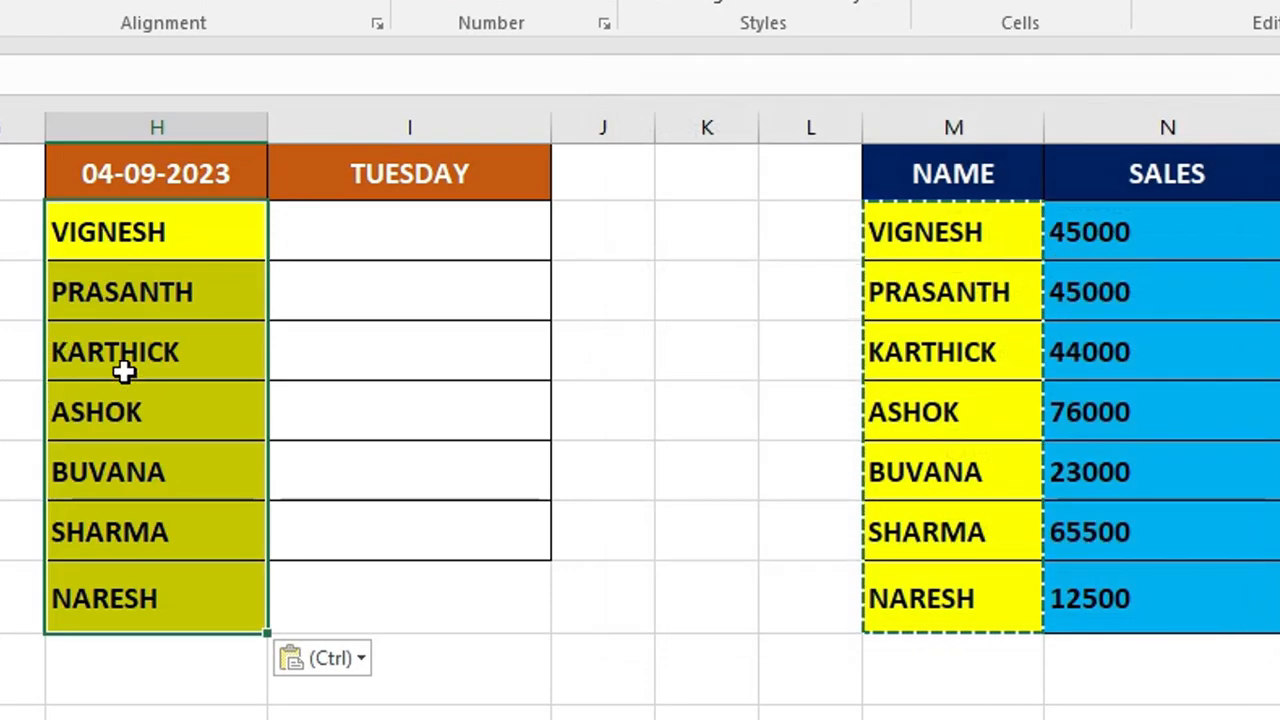
pyautogui.hotkey('ctrl', 'z')
# Paste only the formats of the copied name cells at H2 using Paste Special, and undo the paste
pyautogui.hotkey('ctrl', 'alt', 'v')
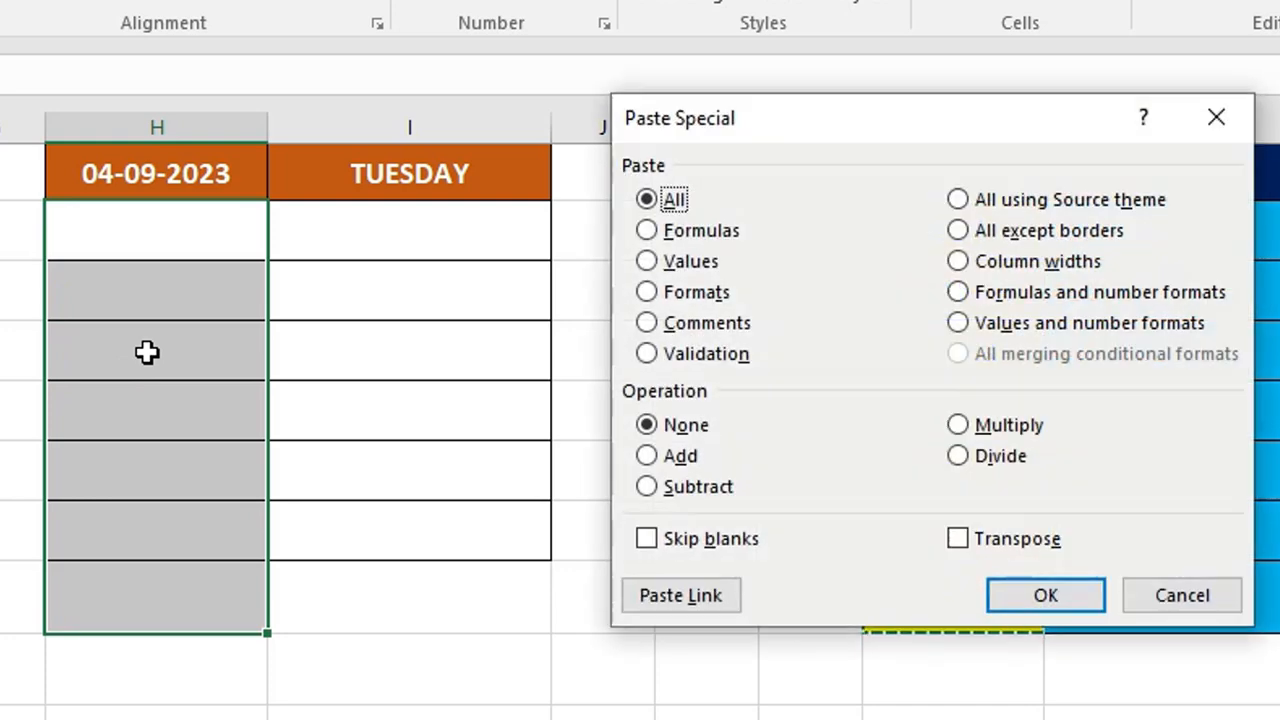
pyautogui.click(667, 300)
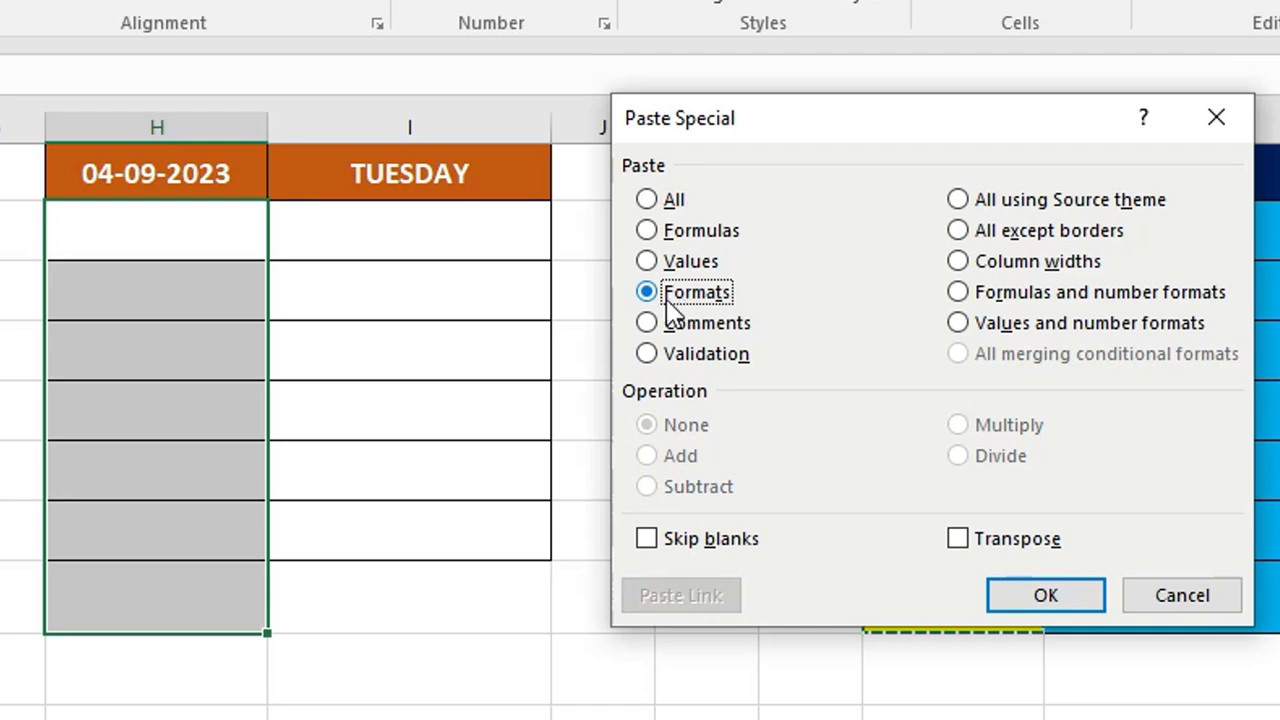
pyautogui.click(1071, 605)
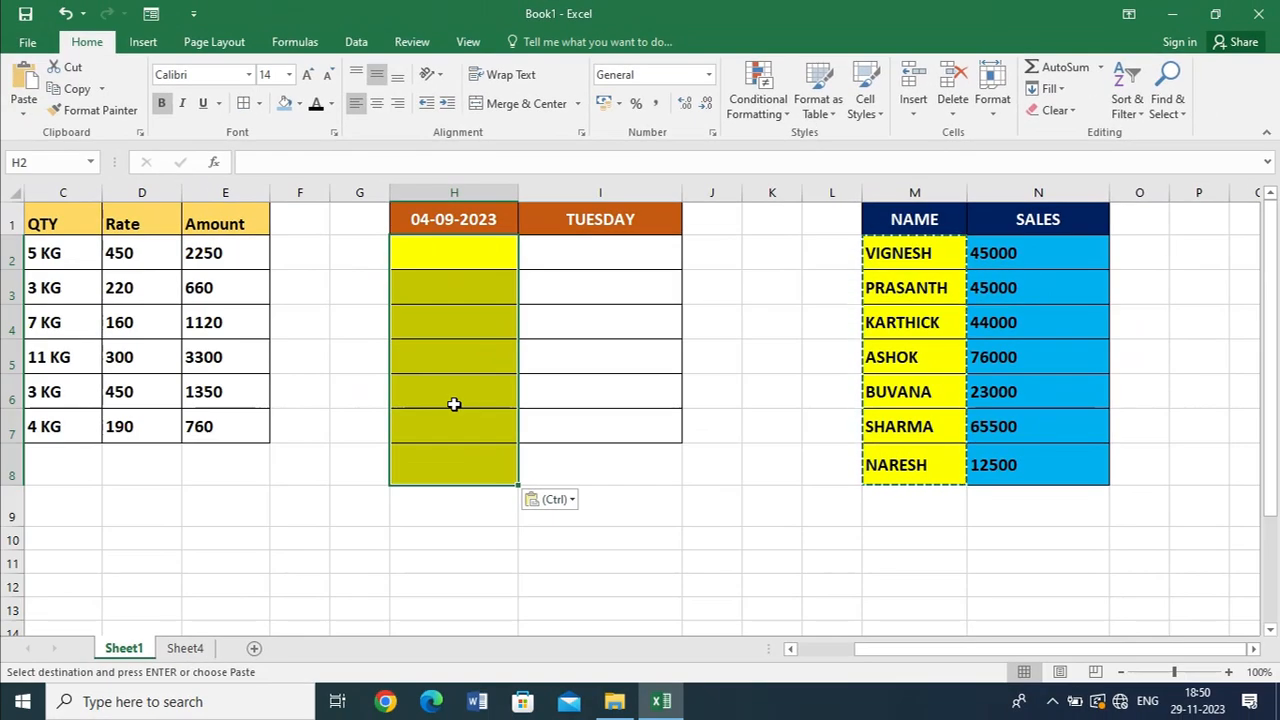
pyautogui.hotkey('ctrl', 'z')
pyautogui.click(467, 413)
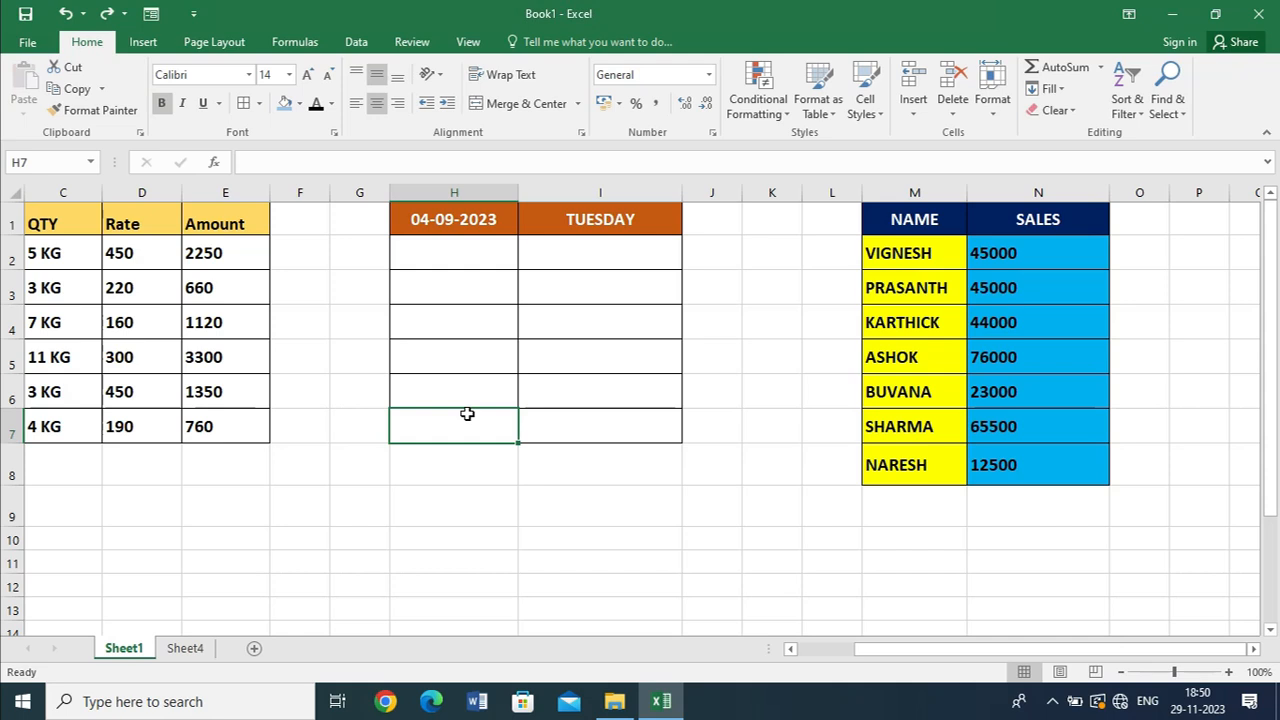
# Select the entire TUESDAY column from cell I7, hide it, and unhide it again
pyautogui.click(580, 432)
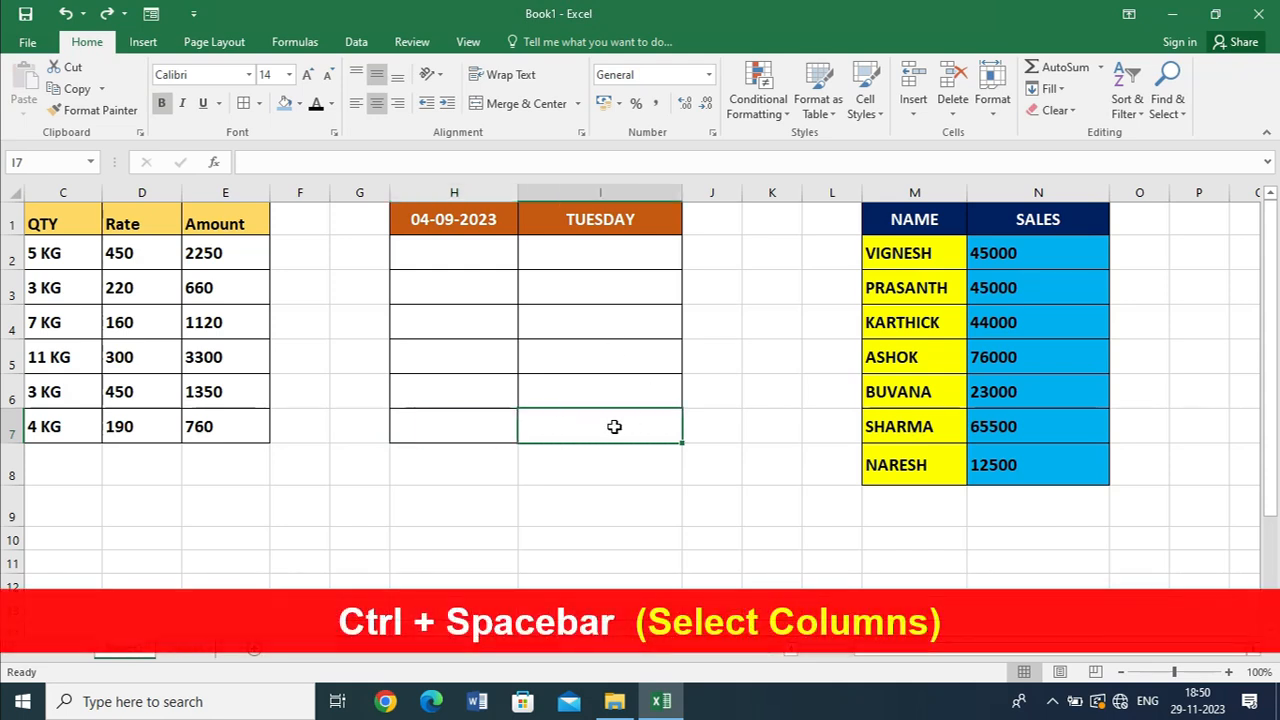
pyautogui.hotkey('ctrl', 'space')
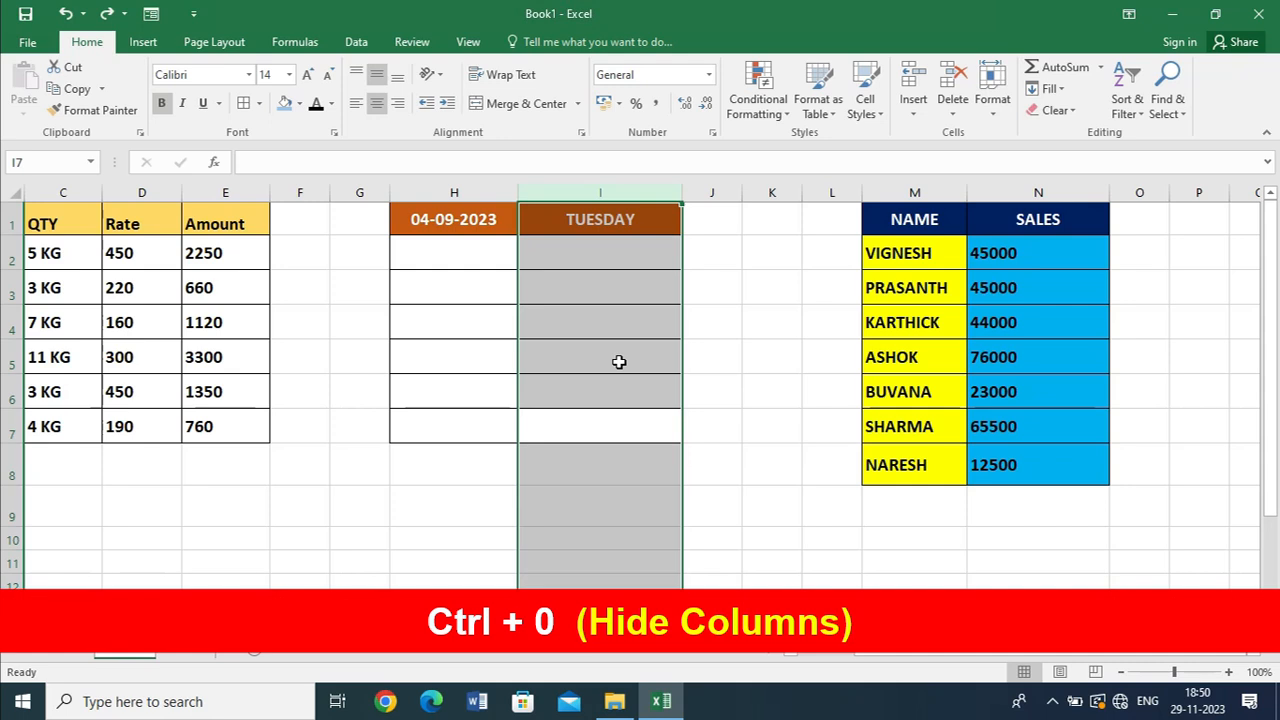
pyautogui.hotkey('ctrl', '0')
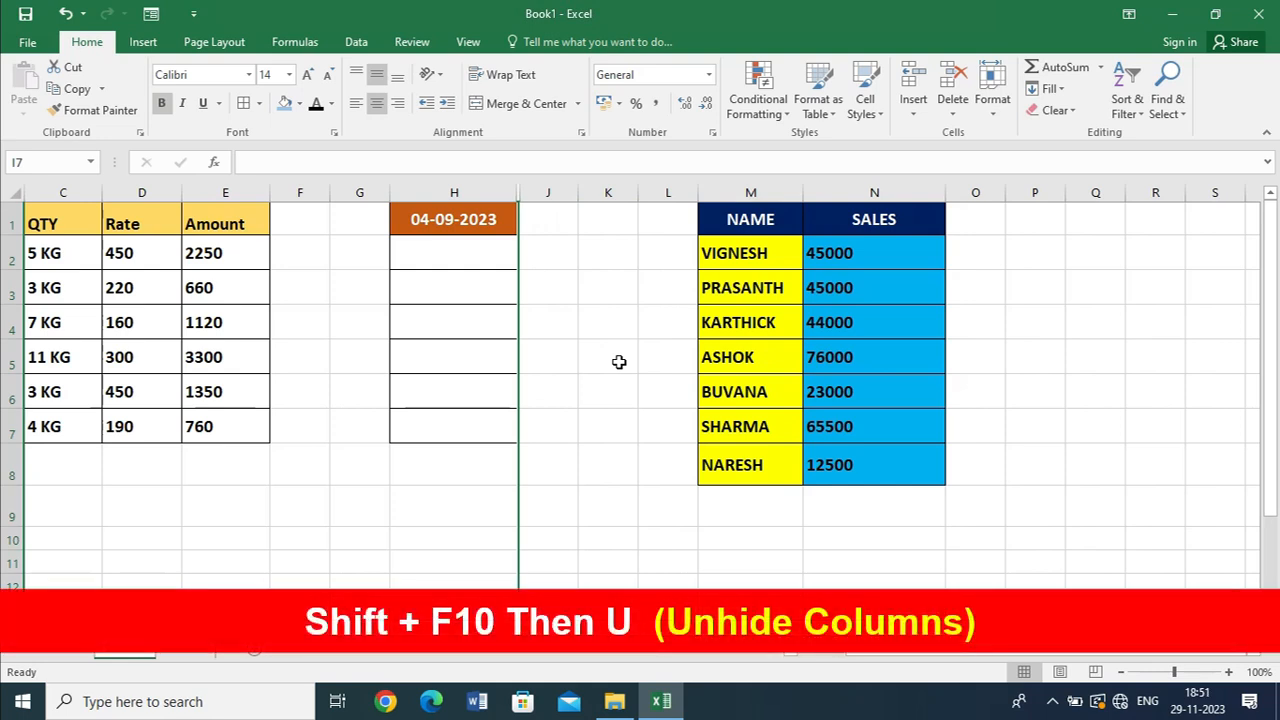
pyautogui.hotkey('shift', 'F10')
pyautogui.press('u')
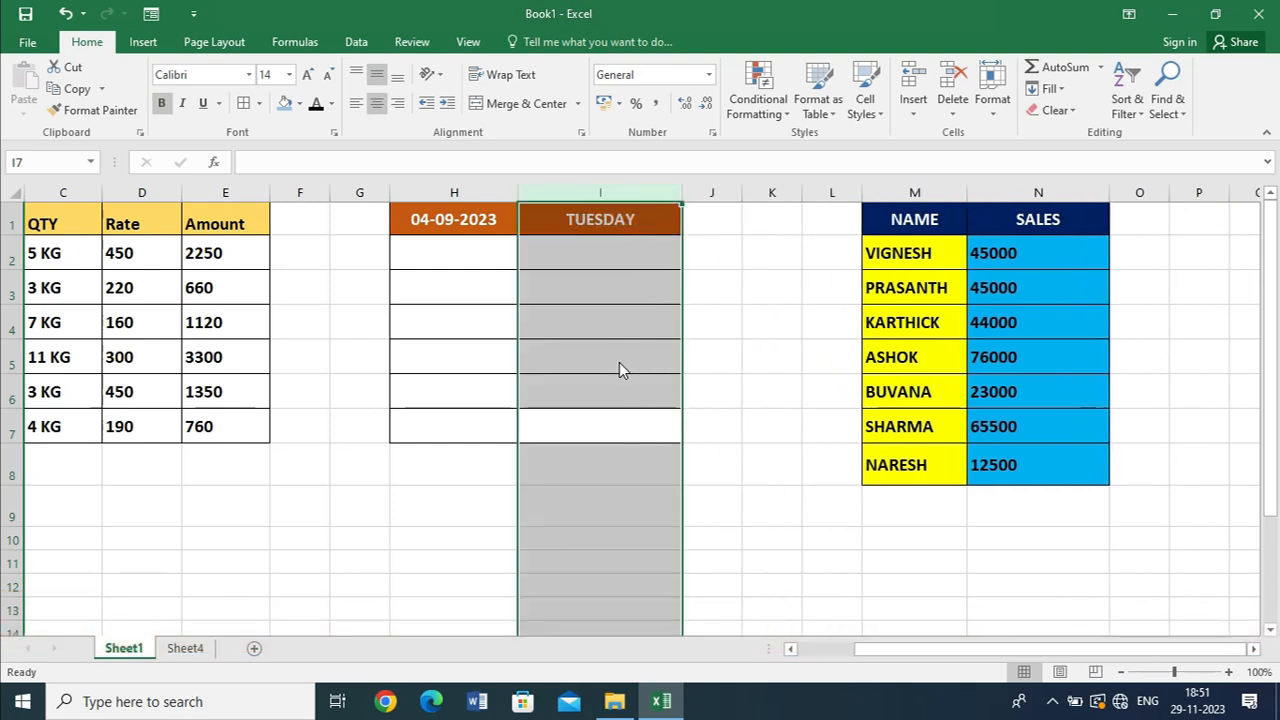
pyautogui.click(453, 358)
pyautogui.moveTo(460, 326); pyautogui.dragTo(664, 432)
pyautogui.click(723, 450)
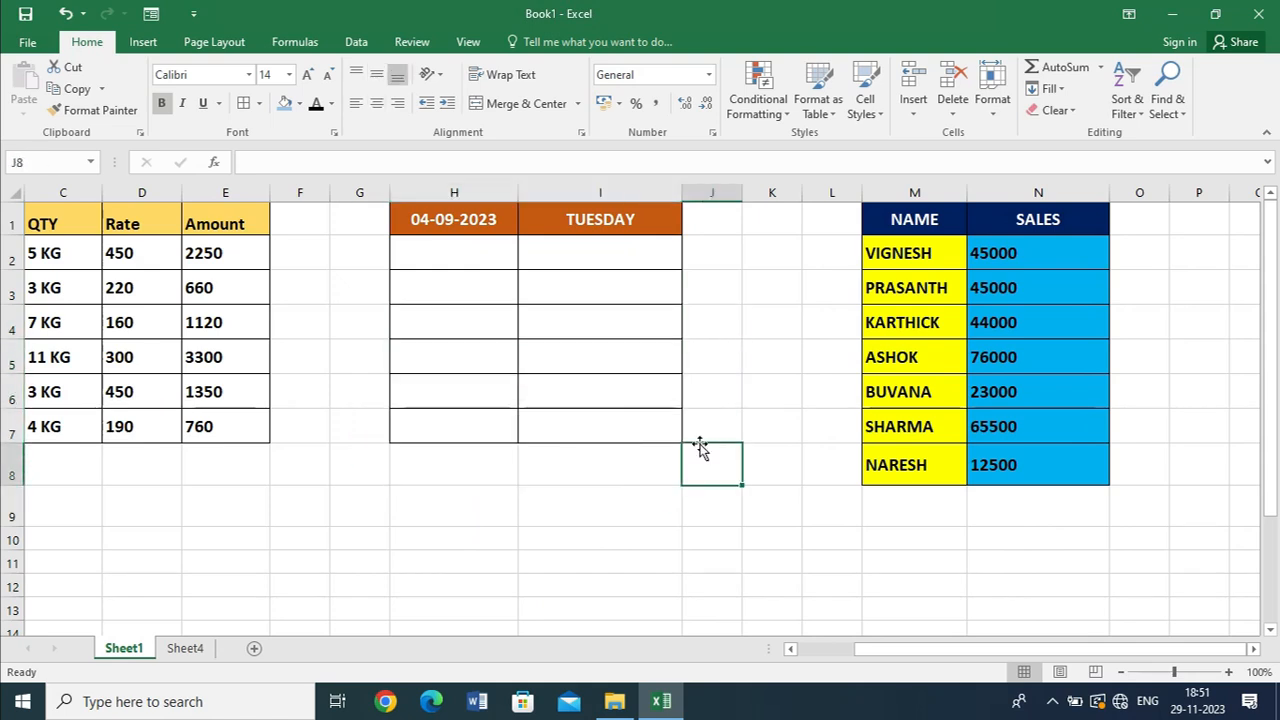
pyautogui.click(456, 465)
pyautogui.click(584, 420)
# Extend the selection of I5:I9 to entire rows 5 to 9, hide those rows, and unhide them again
pyautogui.moveTo(592, 358); pyautogui.dragTo(614, 527)
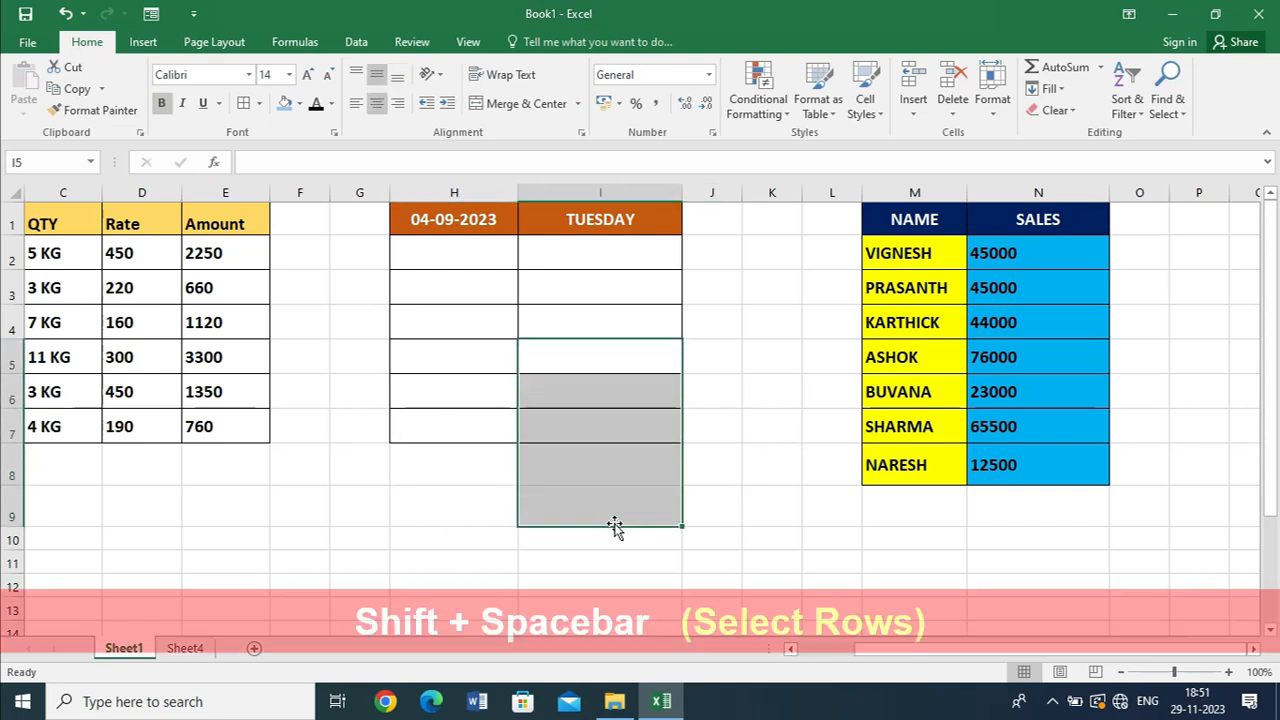
pyautogui.hotkey('shift', 'space')
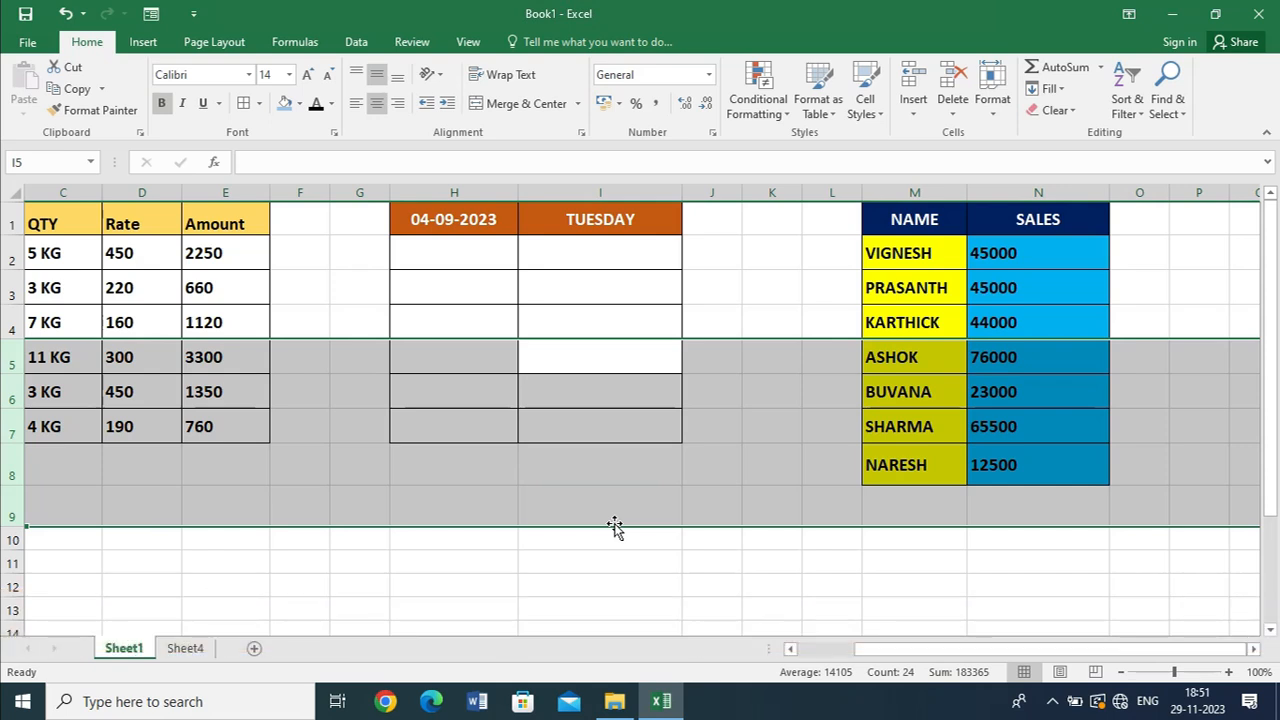
pyautogui.hotkey('ctrl', '9')
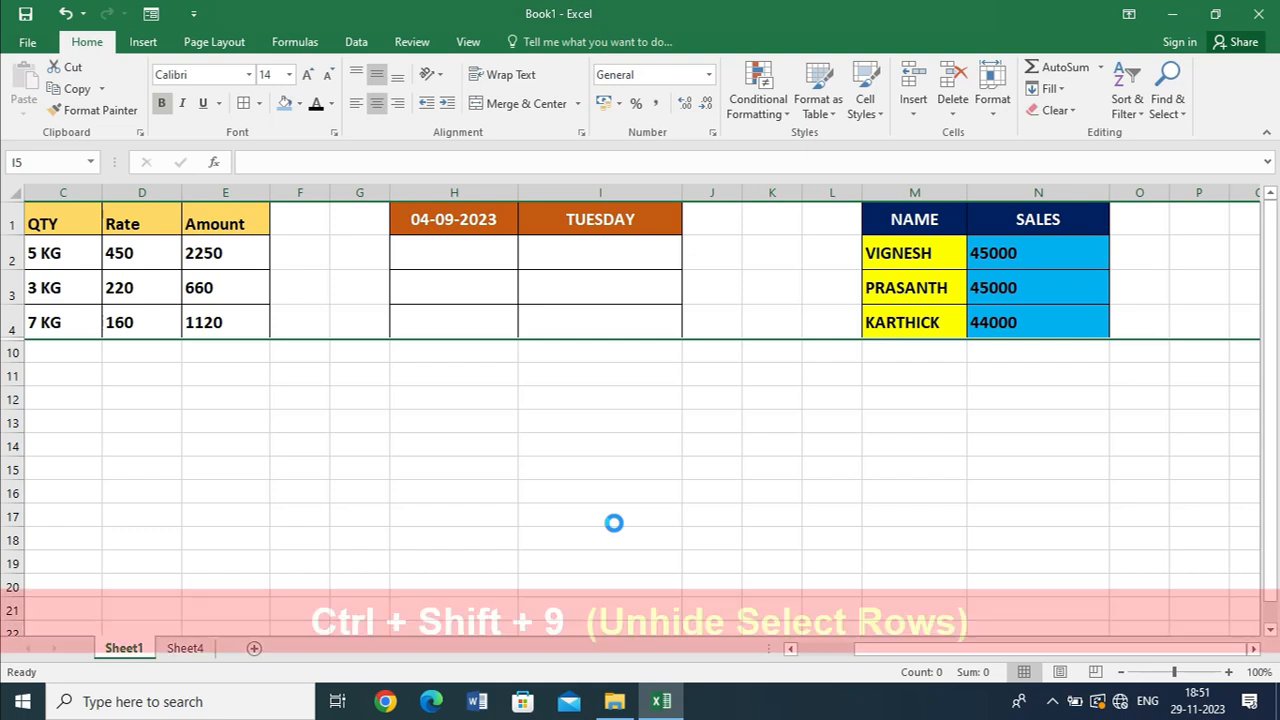
pyautogui.hotkey('ctrl', 'shift', '9')
pyautogui.click(831, 608)
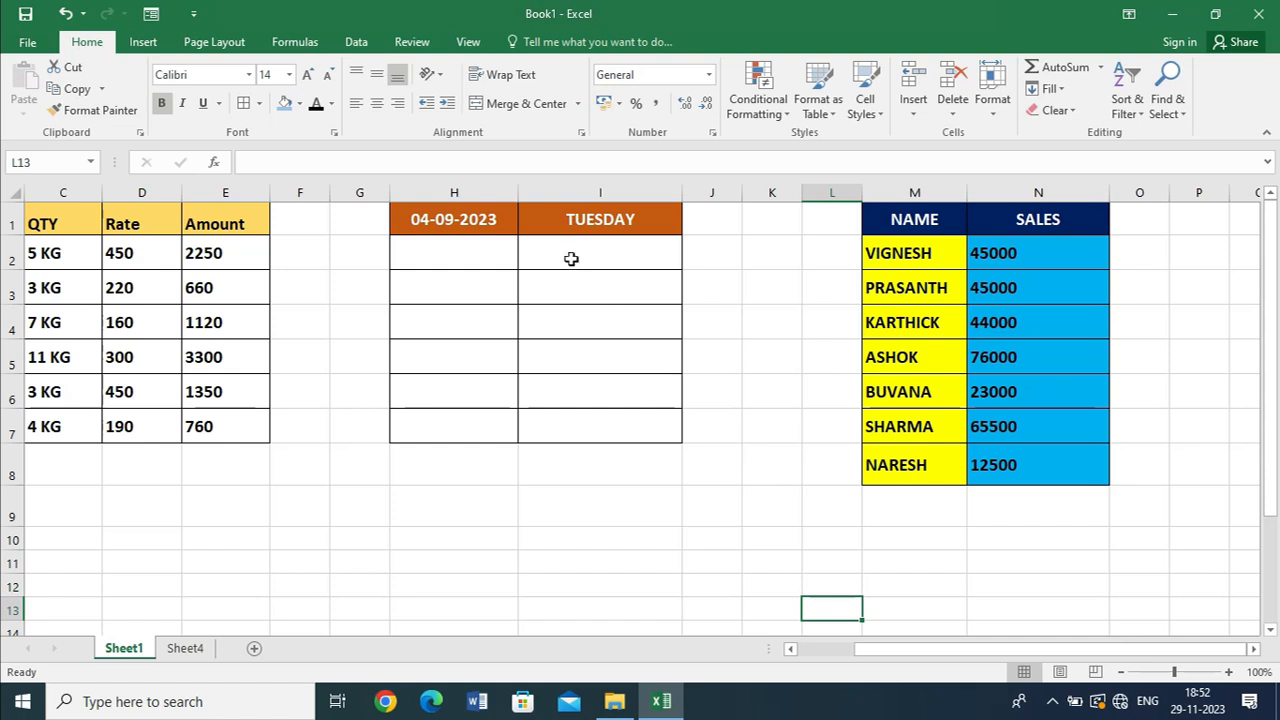
# Hide the 04-09-2023 column and undo the hiding, reselecting the entire column before clearing the selection
pyautogui.click(475, 195)
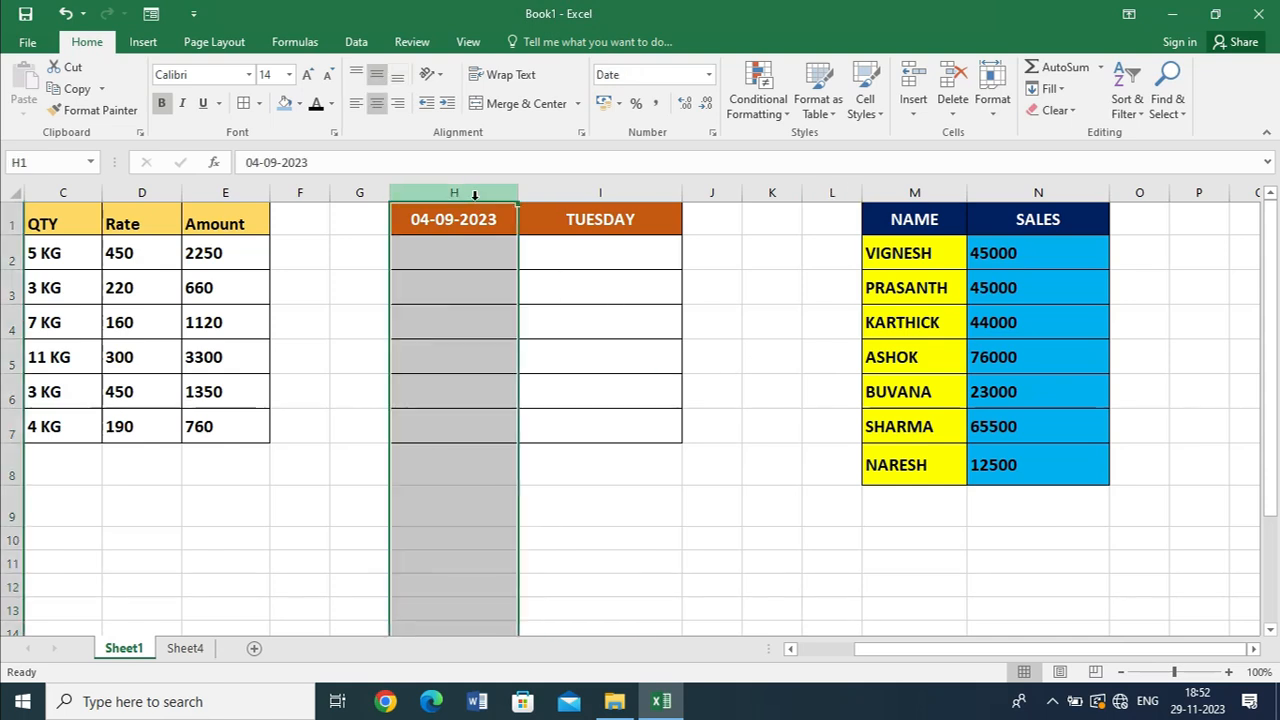
pyautogui.rightClick(476, 197)
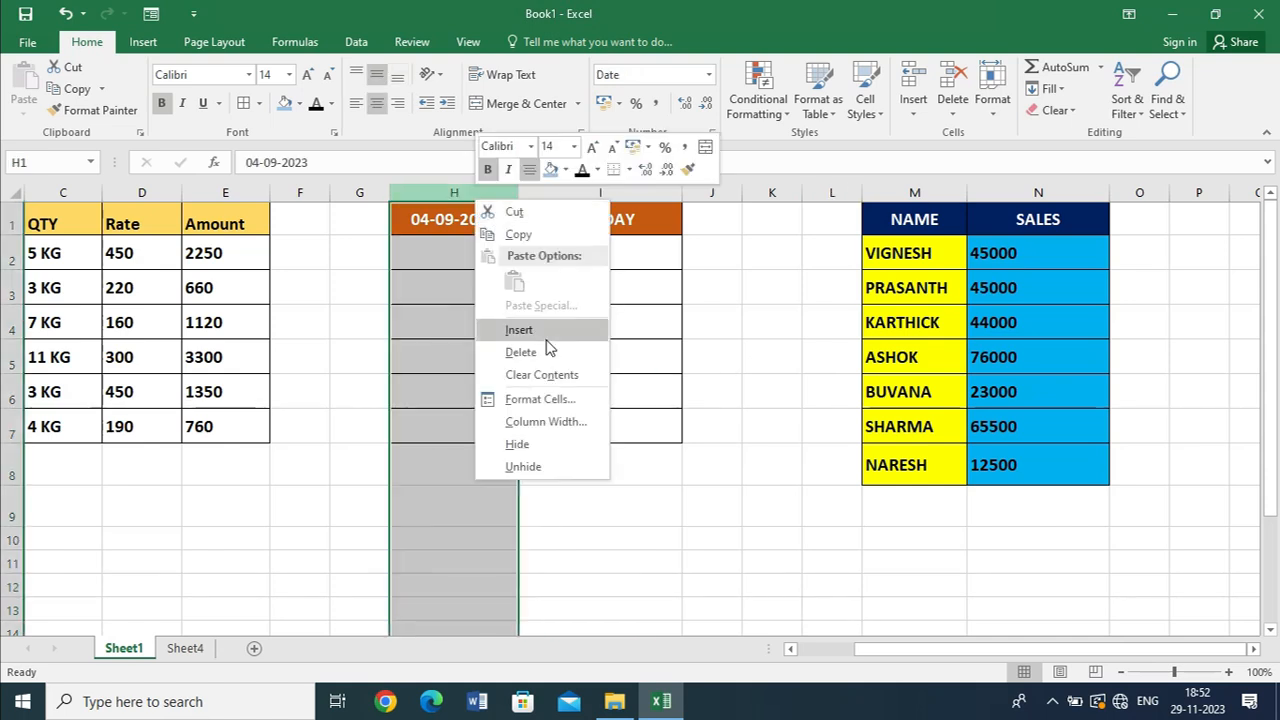
pyautogui.click(584, 443)
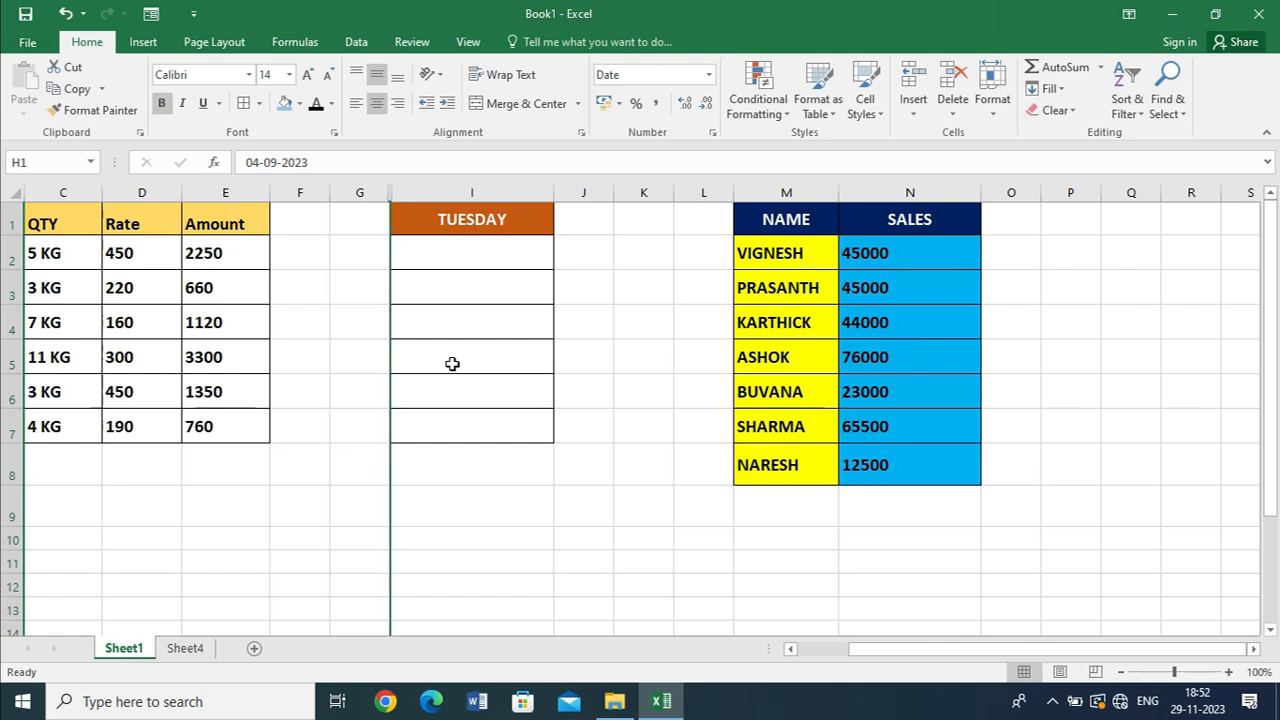
pyautogui.hotkey('ctrl', 'z')
pyautogui.click(580, 420)
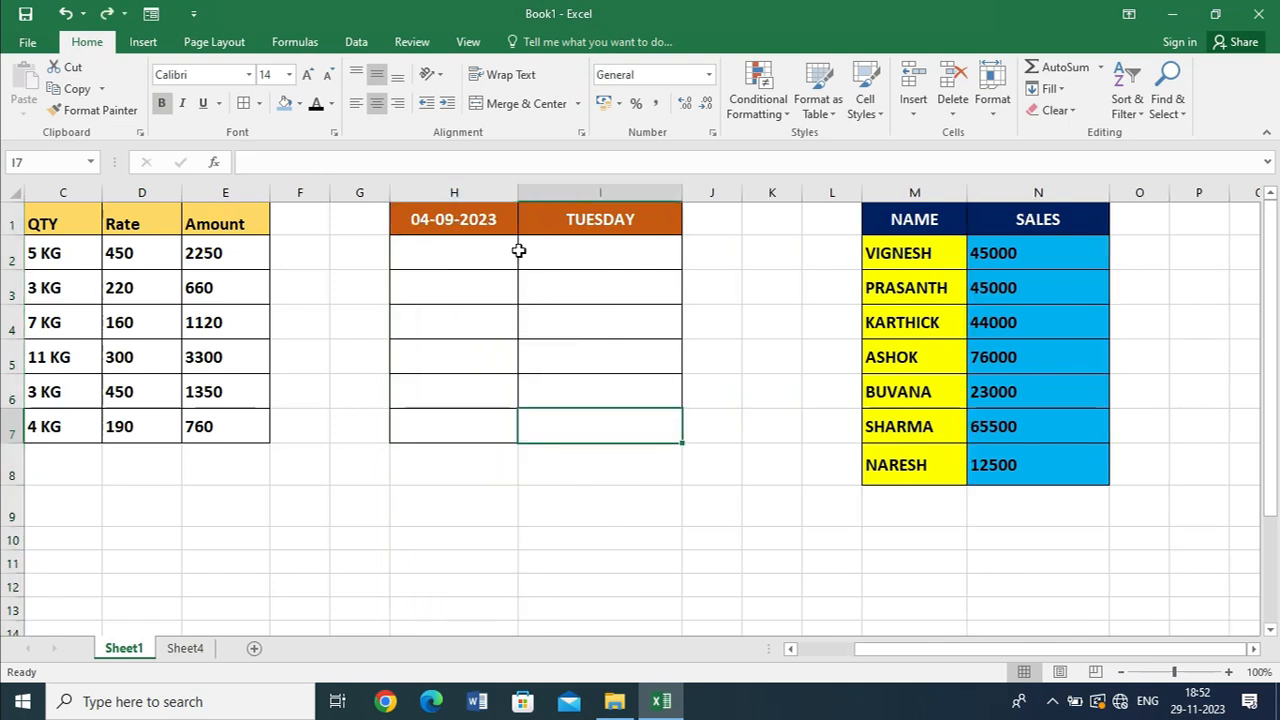
pyautogui.click(480, 193)
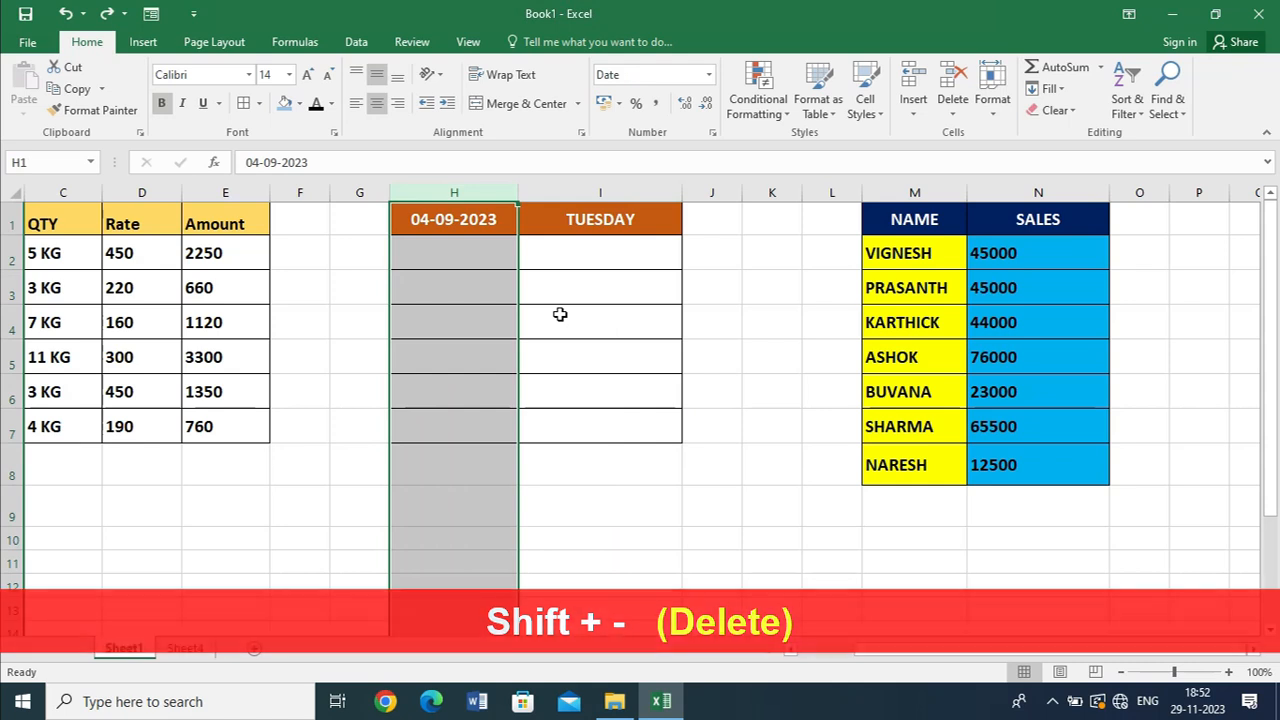
pyautogui.click(582, 459)
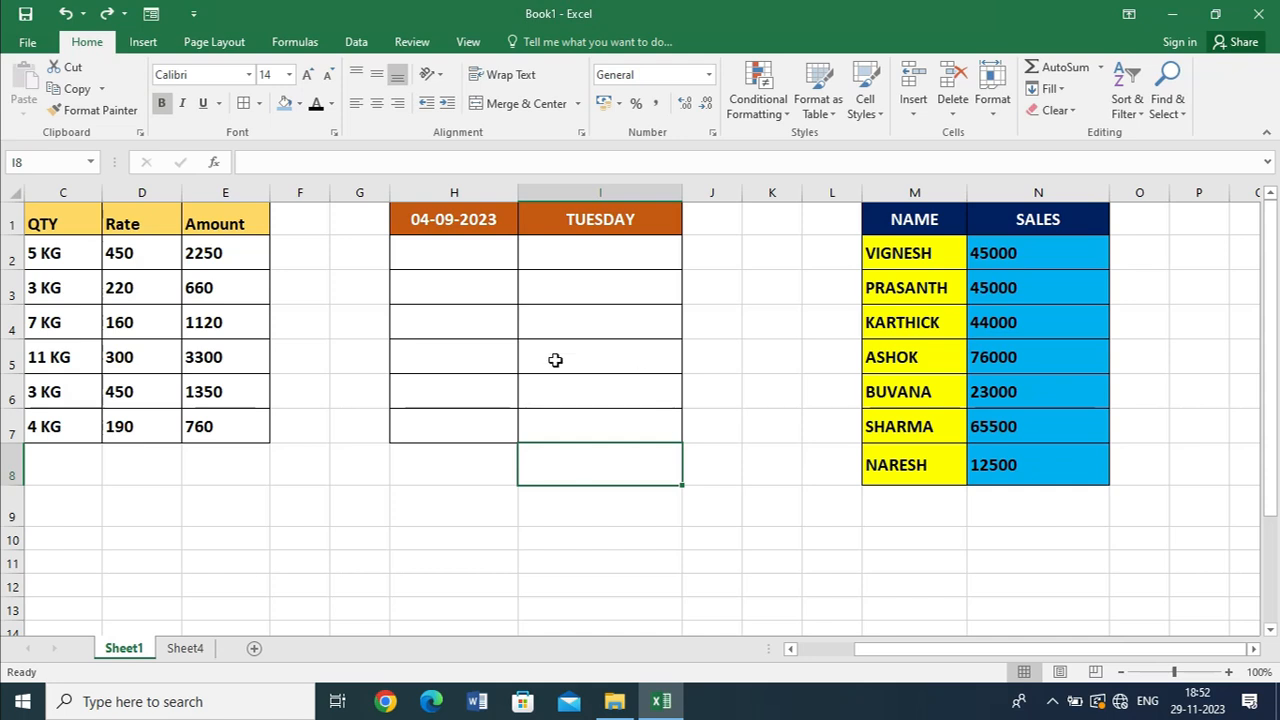
# Group columns G to J, collapse and expand the group, and ungroup the columns again
pyautogui.moveTo(361, 192); pyautogui.dragTo(712, 193)
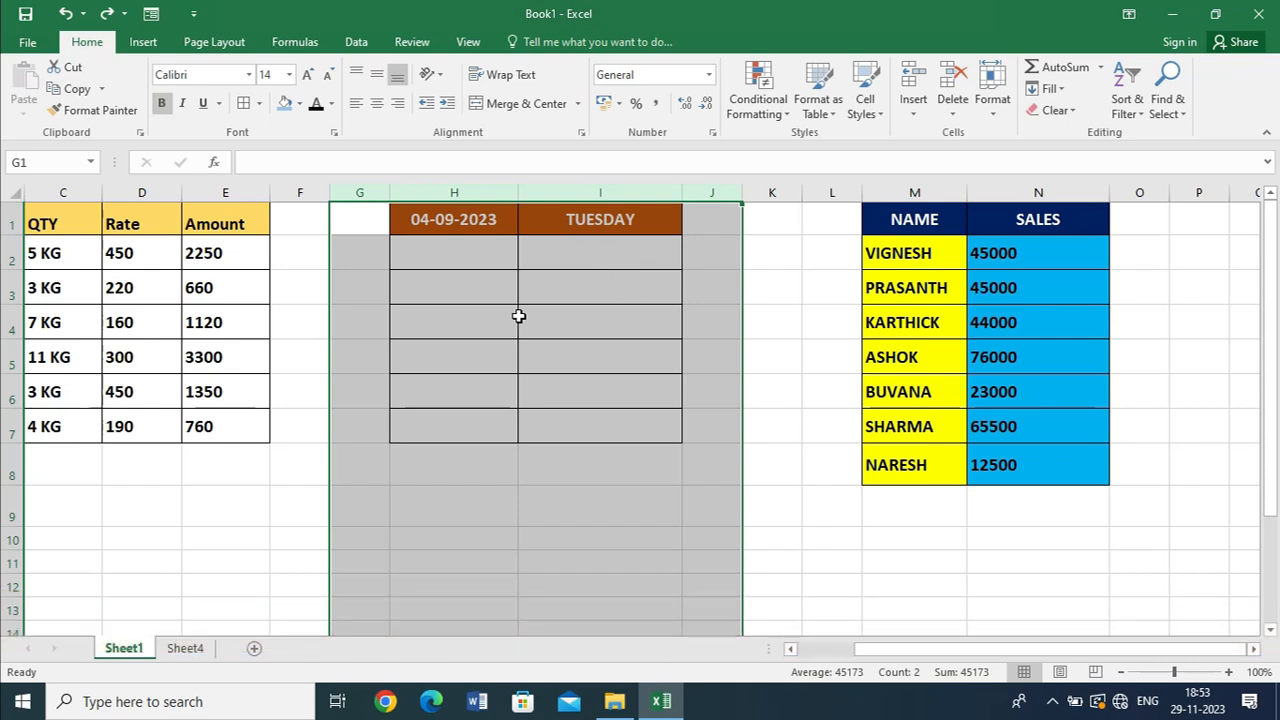
pyautogui.hotkey('alt', 'shift', 'Right')
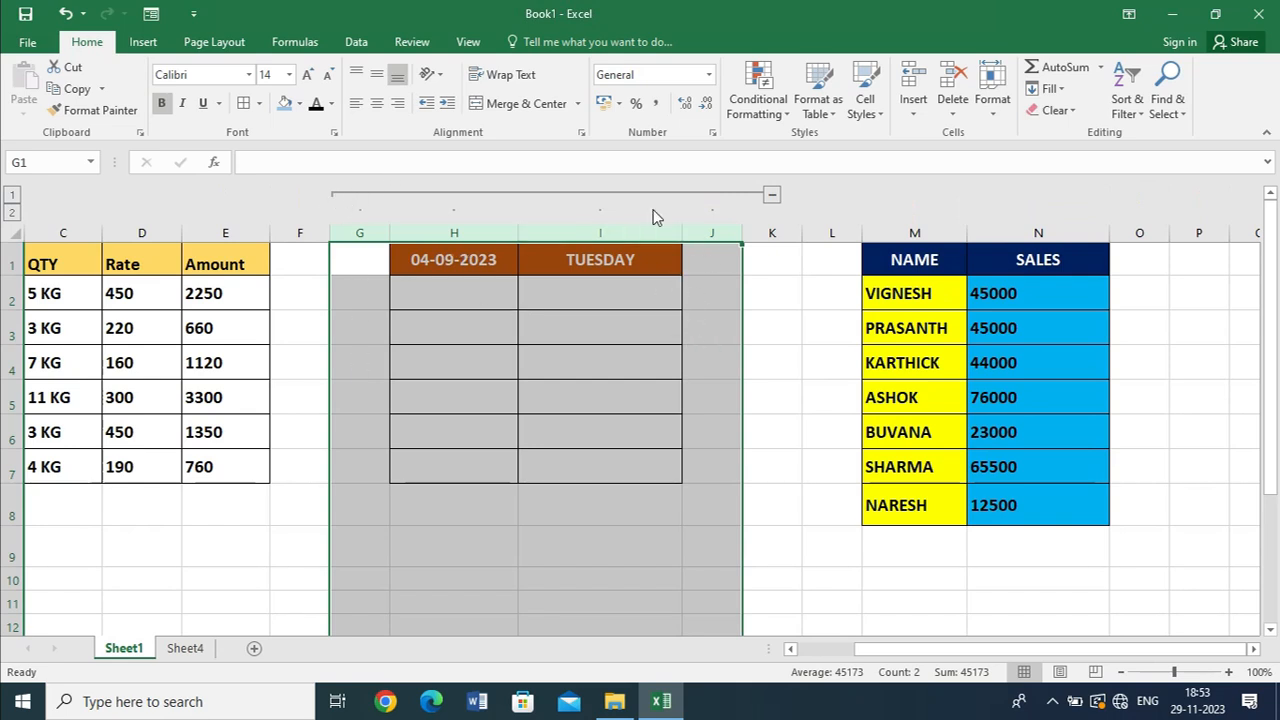
pyautogui.click(771, 194)
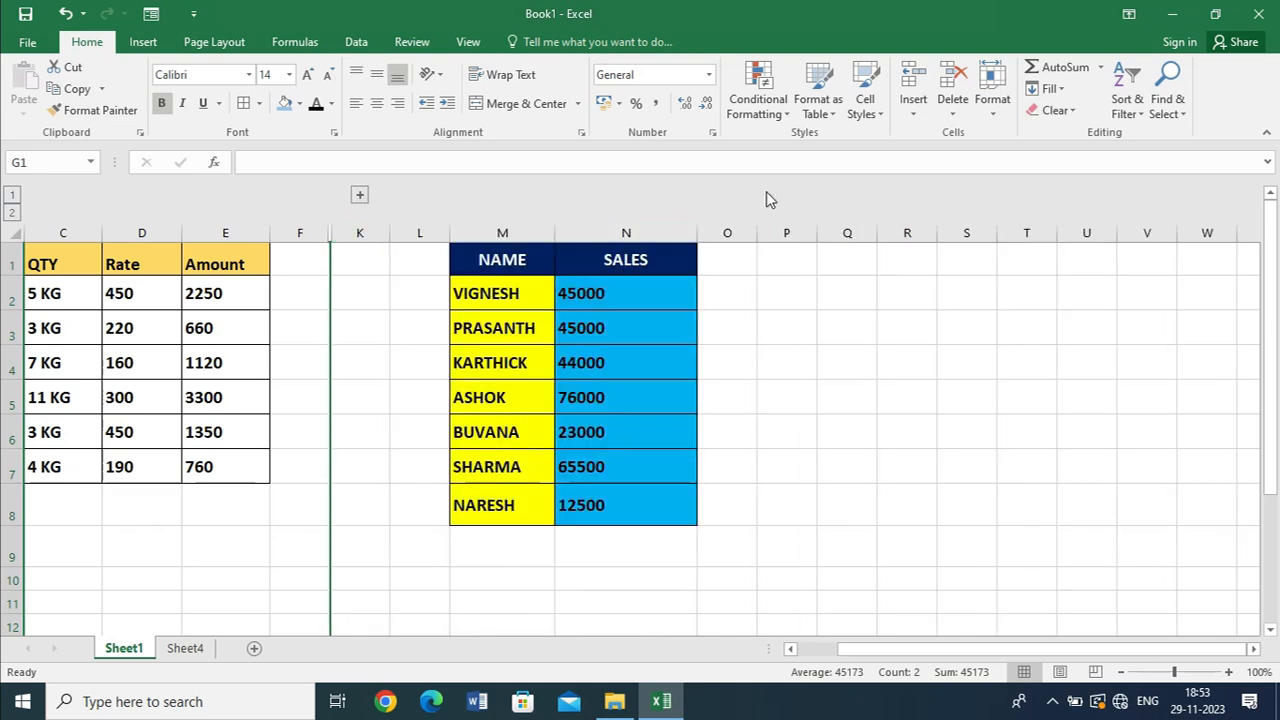
pyautogui.click(360, 196)
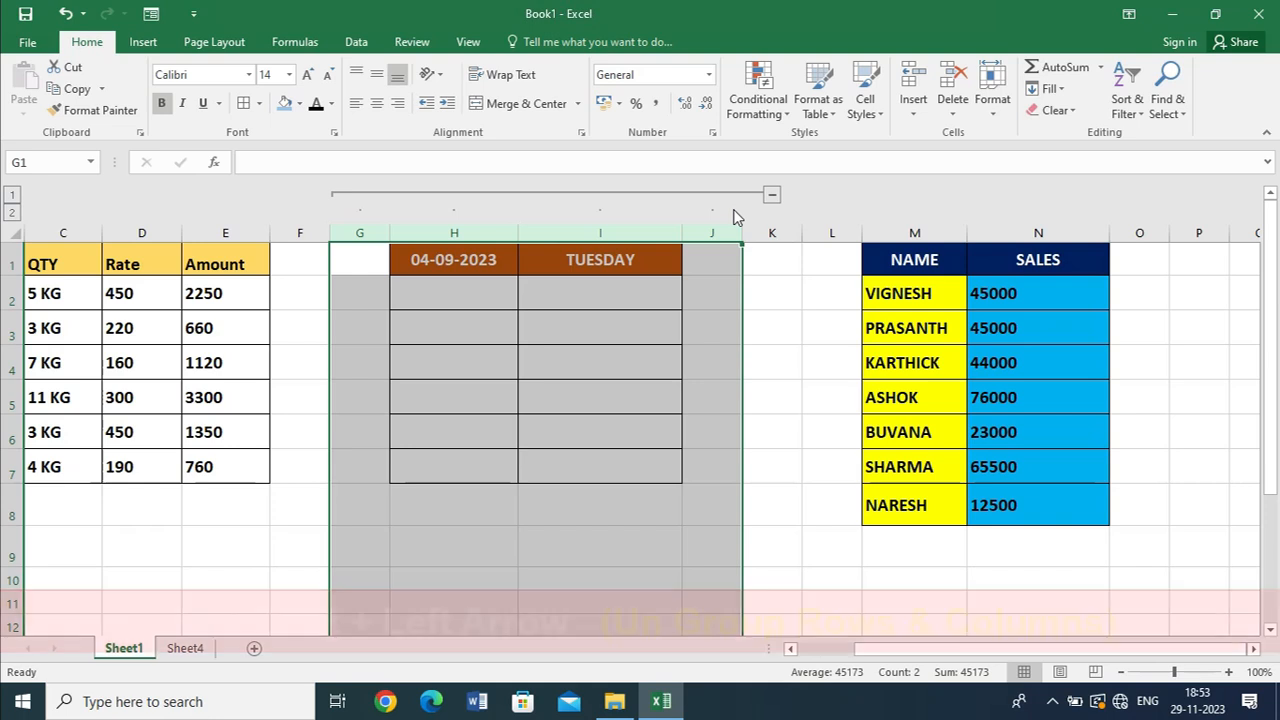
pyautogui.hotkey('alt', 'shift', 'Left')
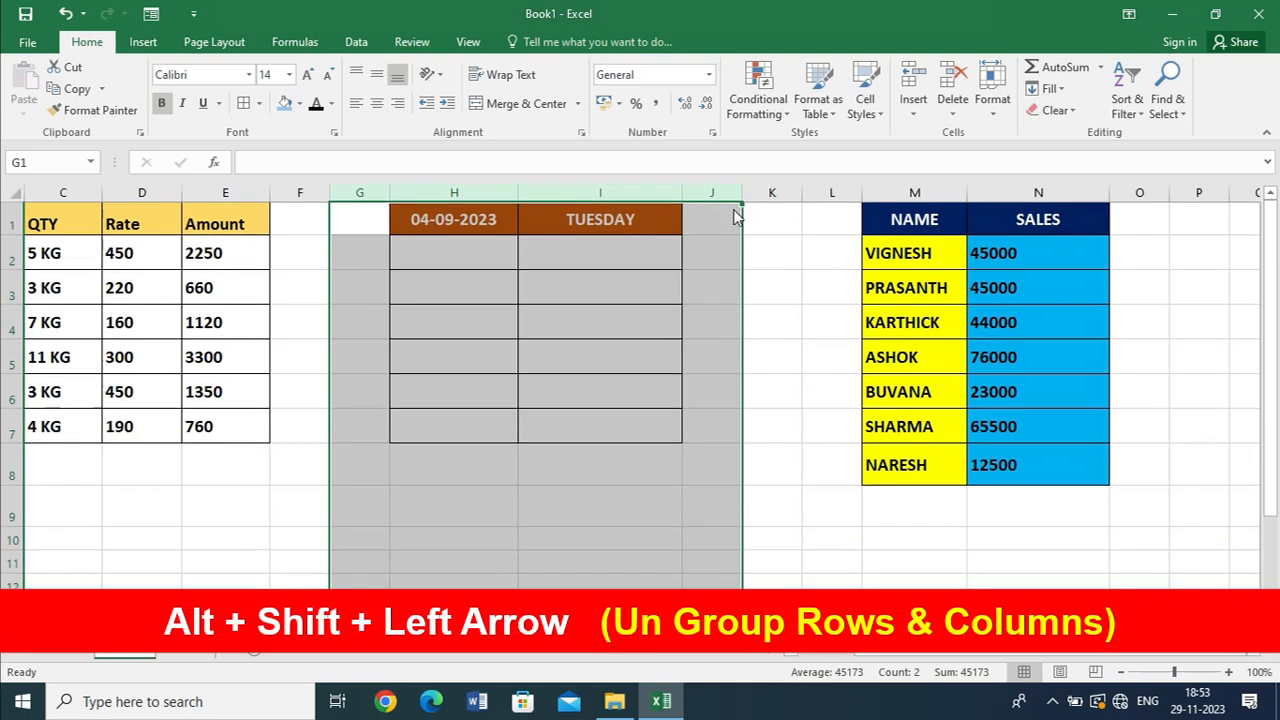
pyautogui.click(784, 329)
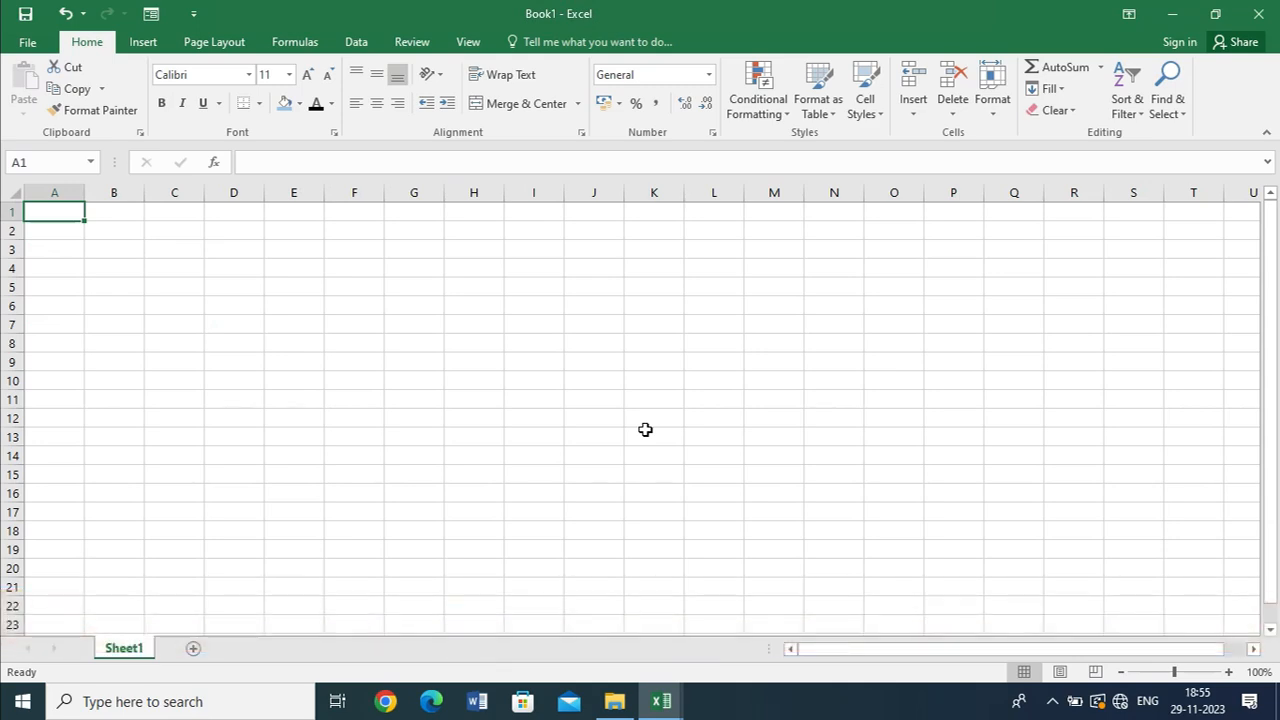
# Switch to the other open workbook containing the tables, and expand and collapse its formula bar
pyautogui.hotkey('ctrl', 'F6')
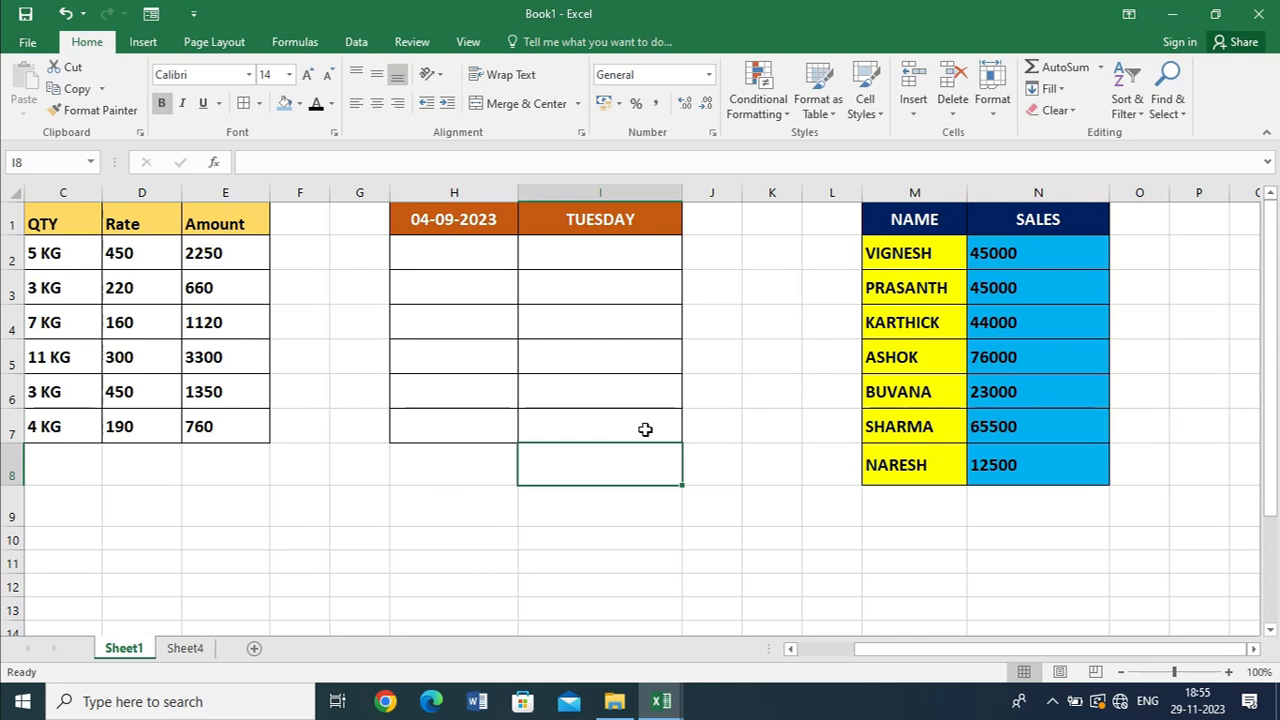
pyautogui.hotkey('ctrl', 'shift', 'u')
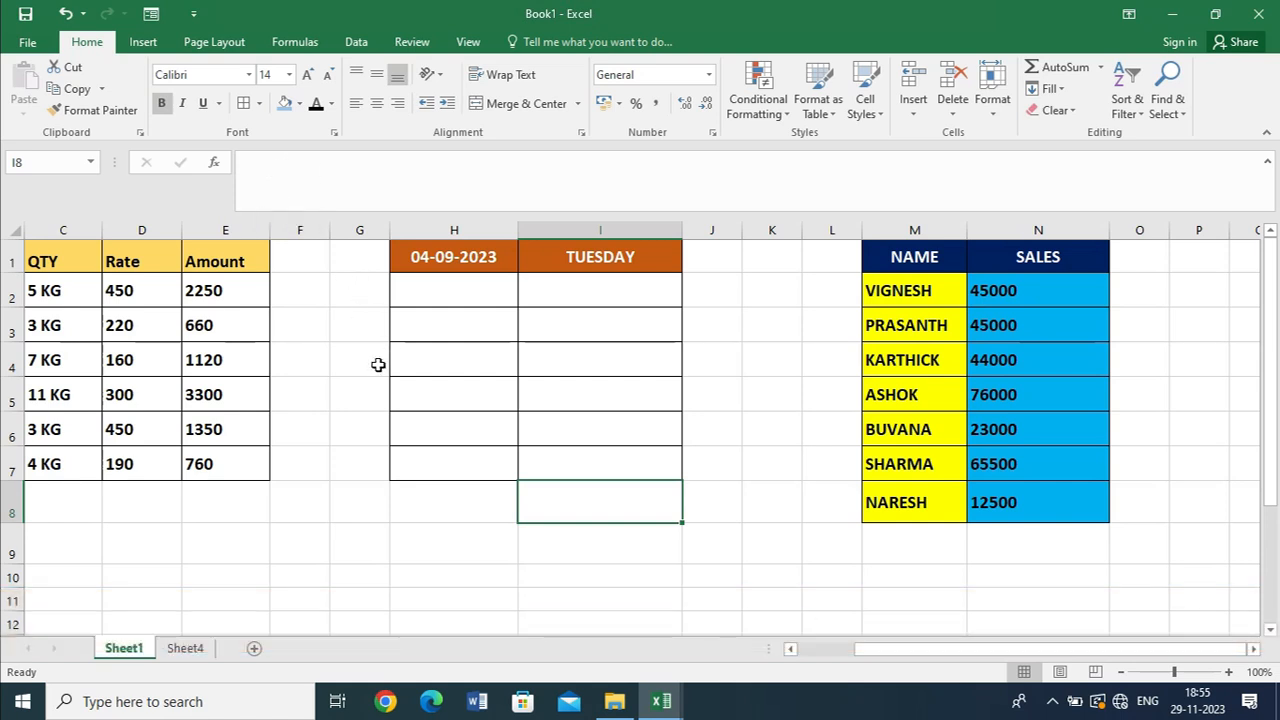
pyautogui.hotkey('ctrl', 'shift', 'u')
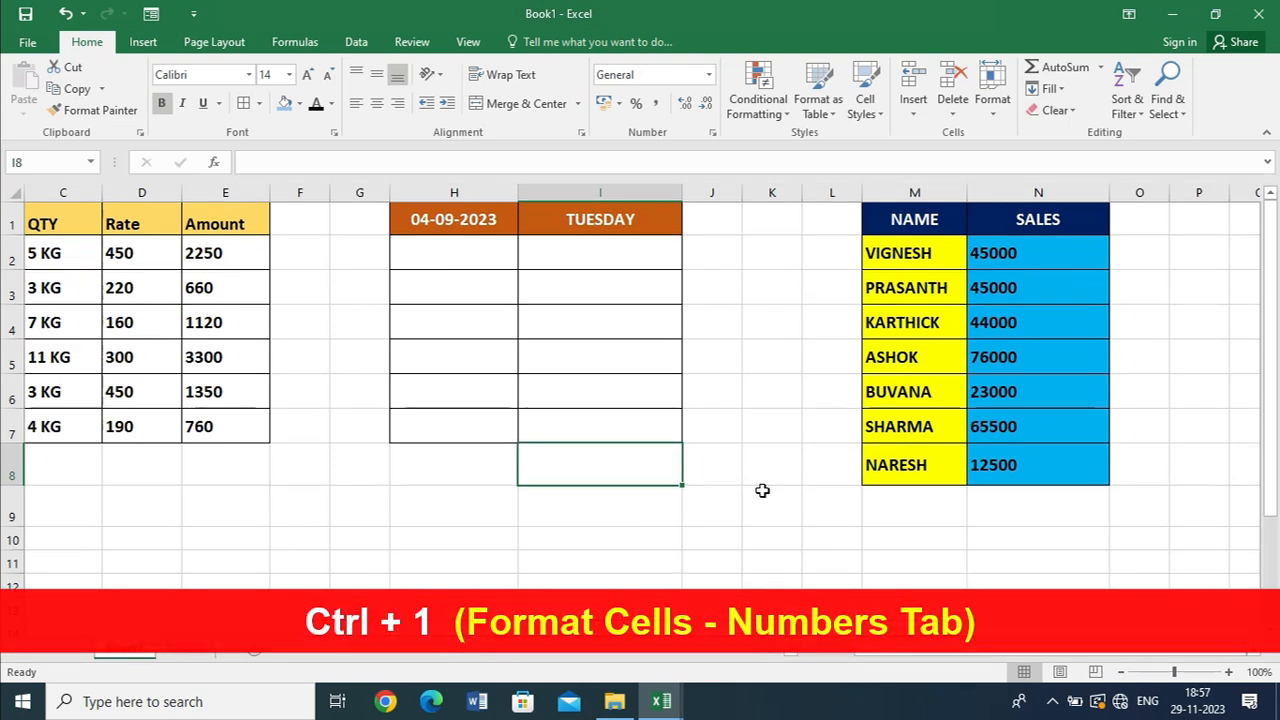
# View the Number and Font settings in Format Cells for cell I8, cancelling without changes
pyautogui.hotkey('ctrl', '1')
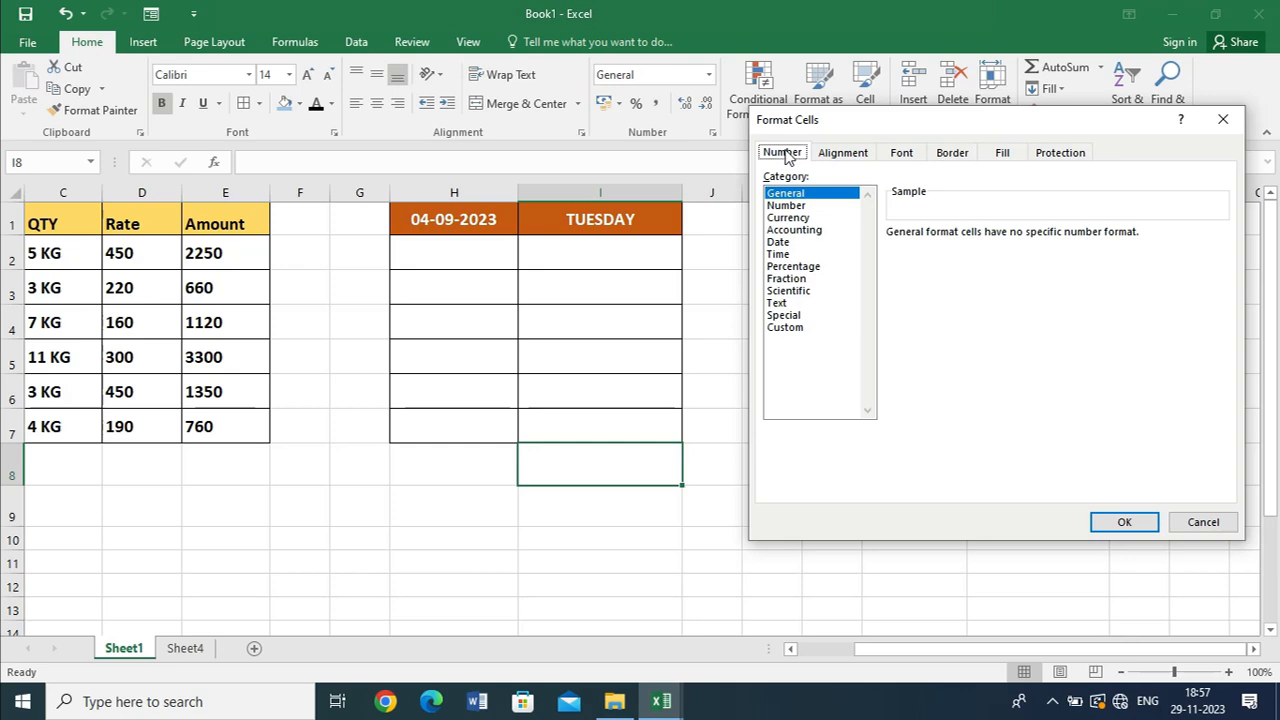
pyautogui.click(1191, 522)
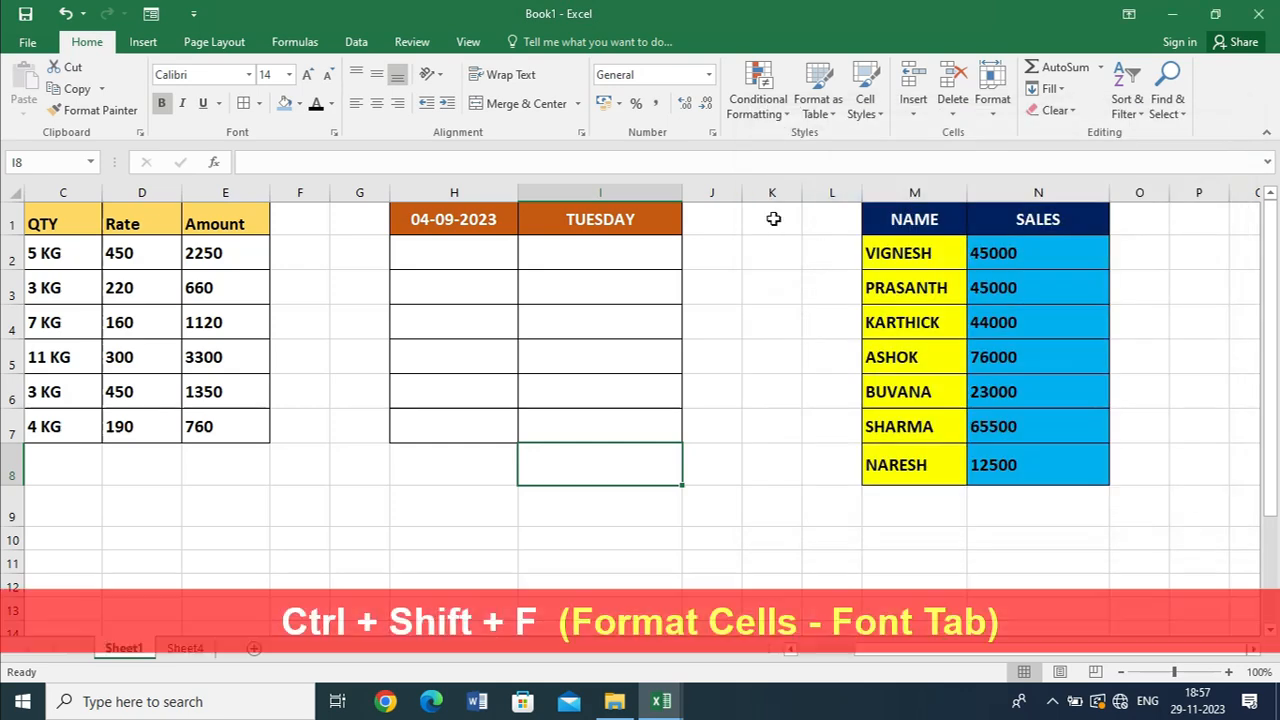
pyautogui.hotkey('ctrl', 'shift', 'f')
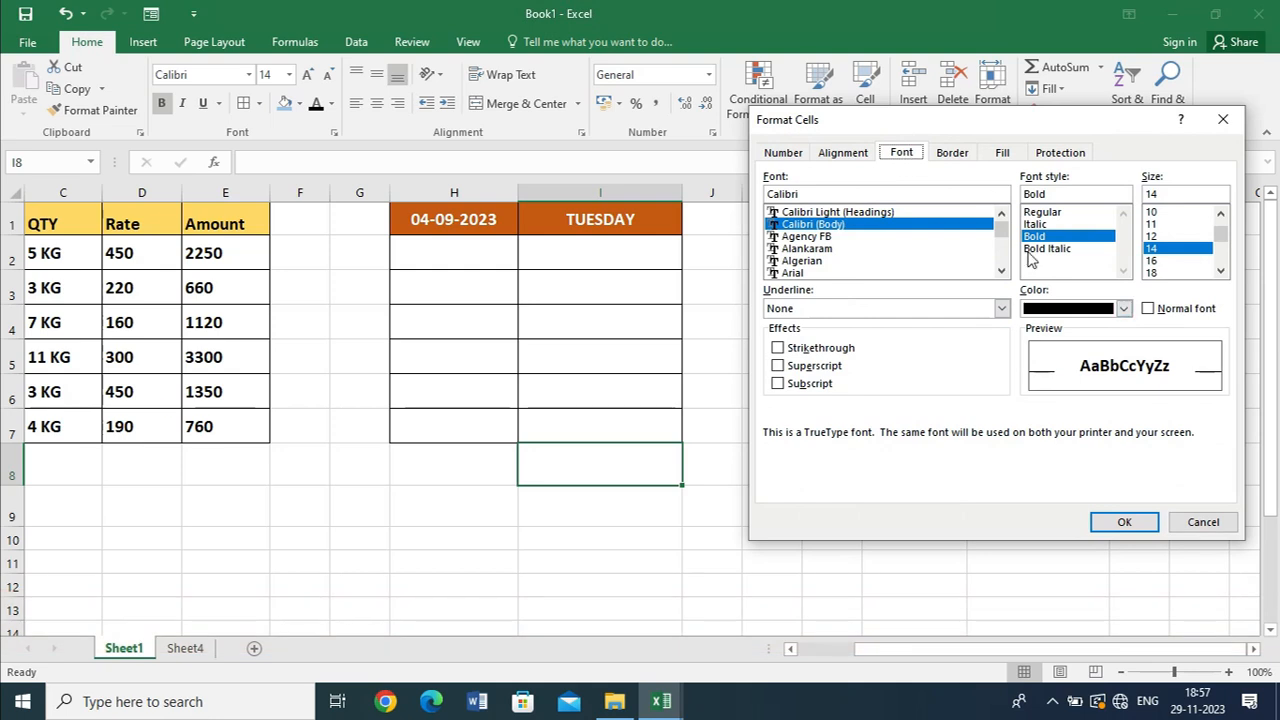
pyautogui.click(1199, 526)
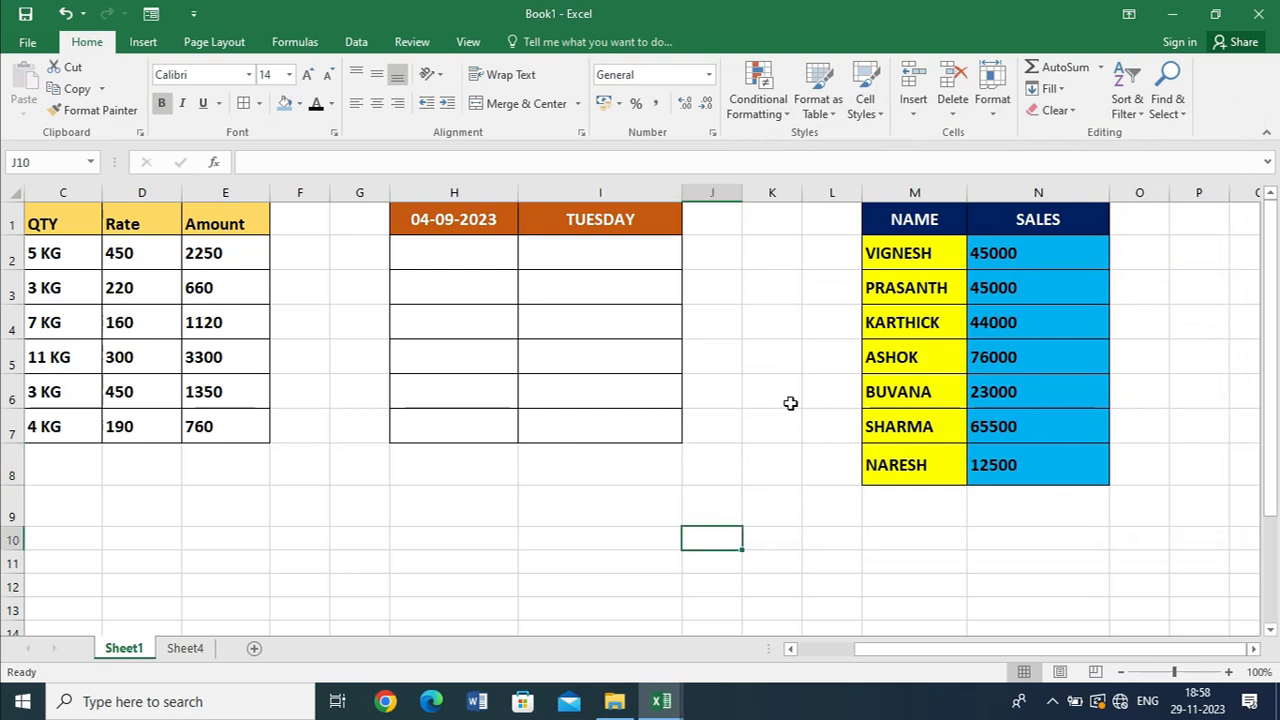
# Apply an outline border around the range H9:K12 and remove it again
pyautogui.moveTo(454, 506); pyautogui.dragTo(746, 597)
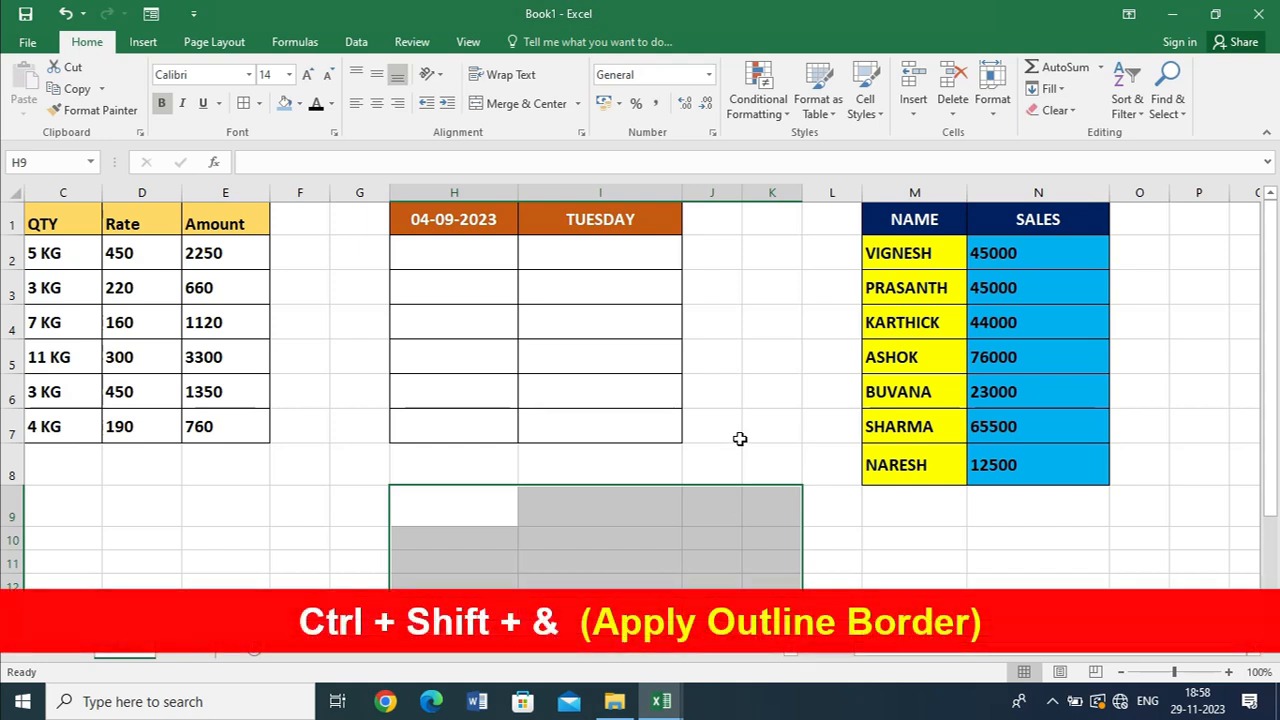
pyautogui.click(711, 535)
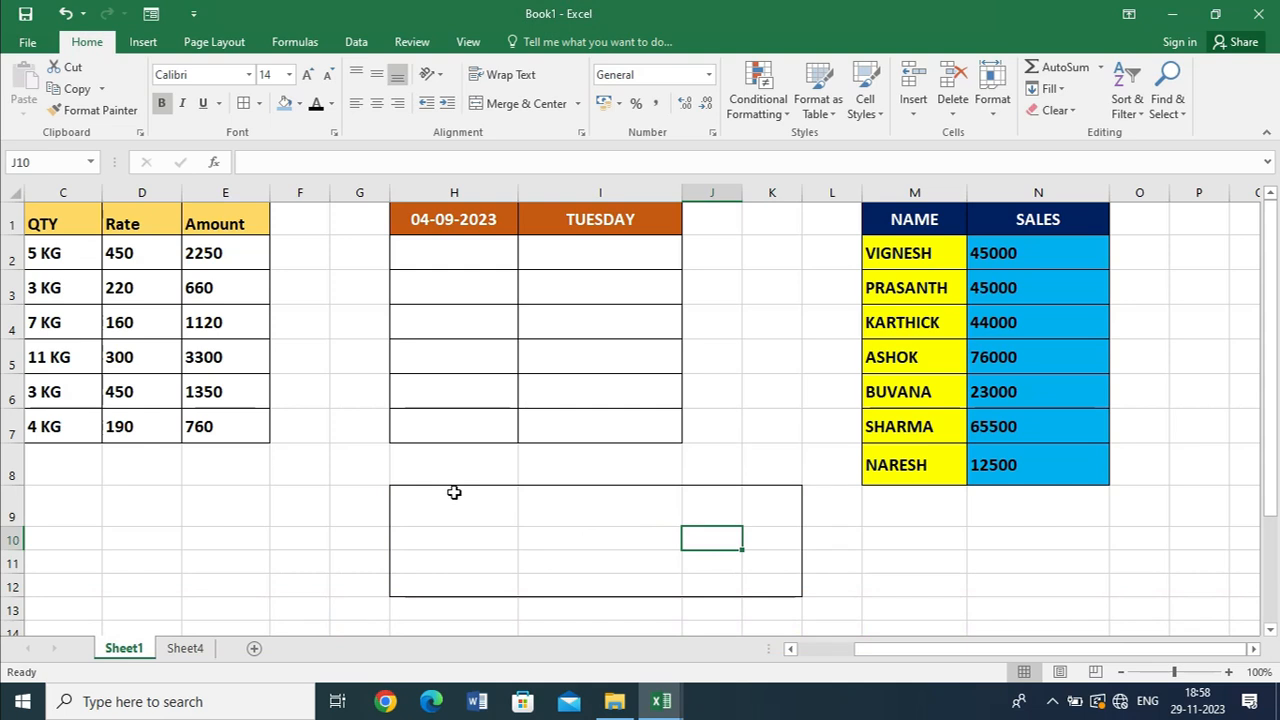
pyautogui.moveTo(453, 492)
pyautogui.mouseDown()
pyautogui.moveTo(706, 491)
pyautogui.moveTo(772, 584)
pyautogui.mouseUp()
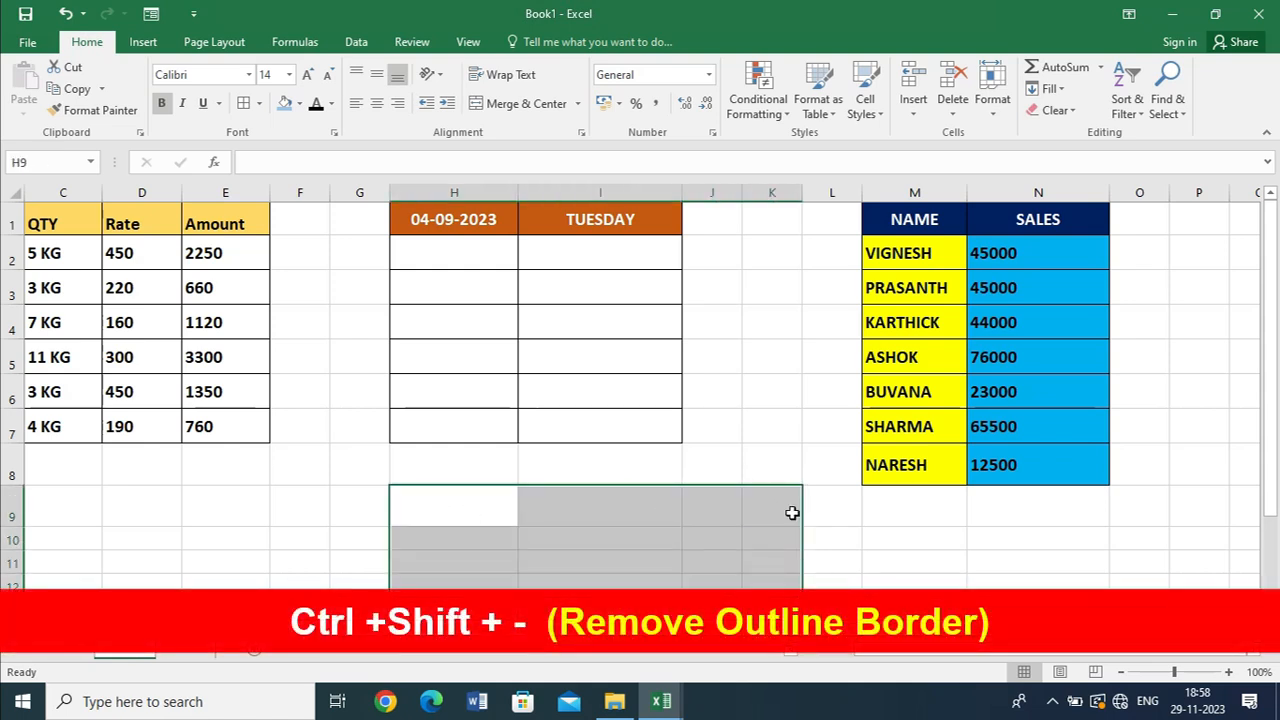
pyautogui.click(646, 523)
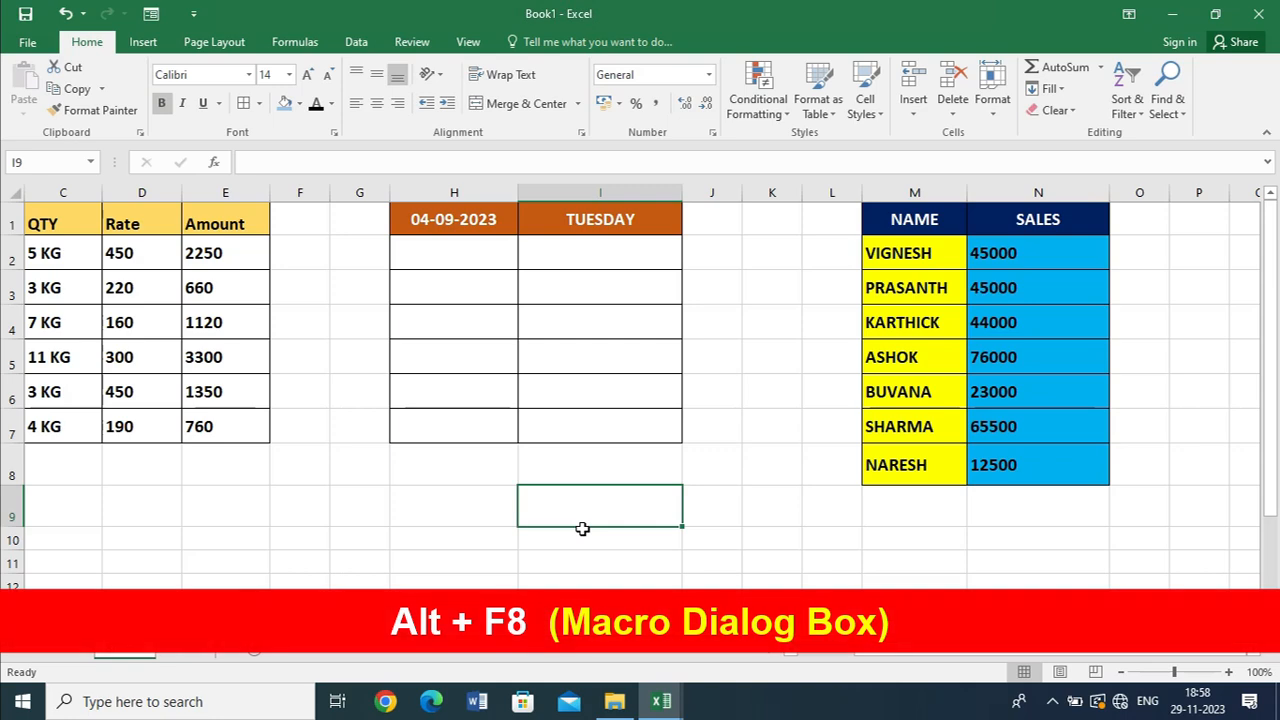
# View the Macro dialog for all open workbooks and close it
pyautogui.hotkey('alt', 'F8')
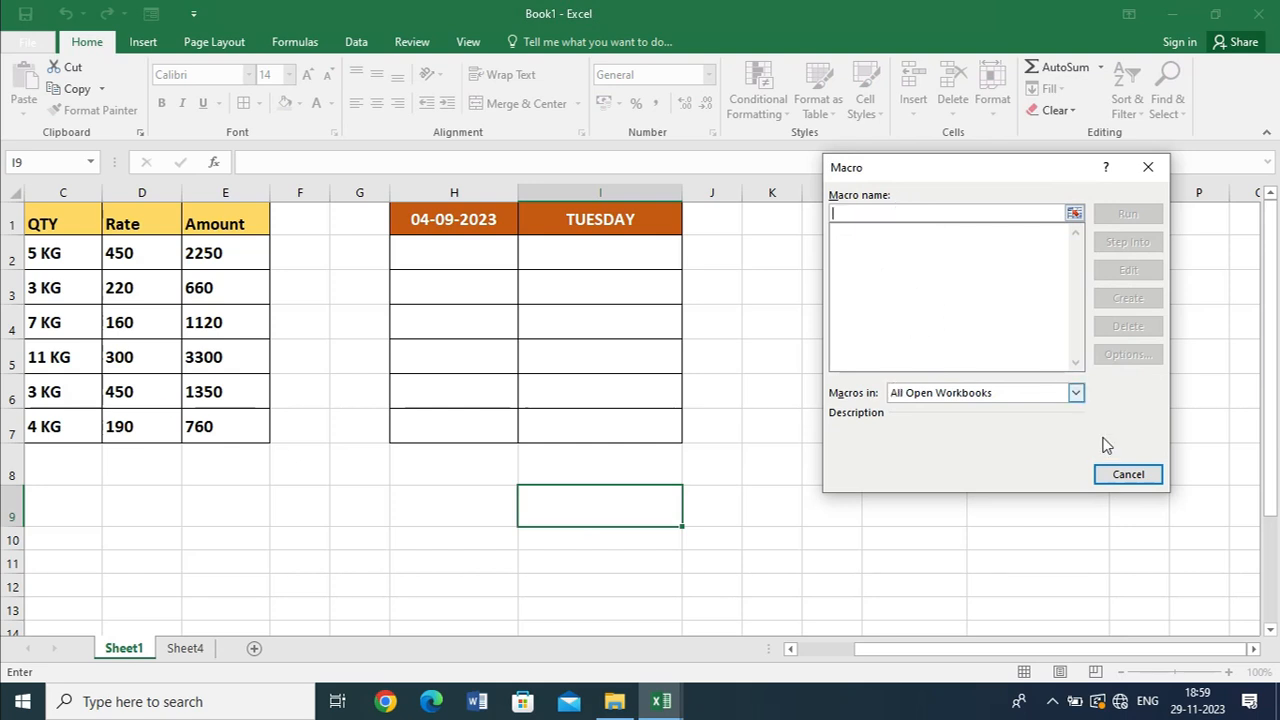
pyautogui.click(1128, 474)
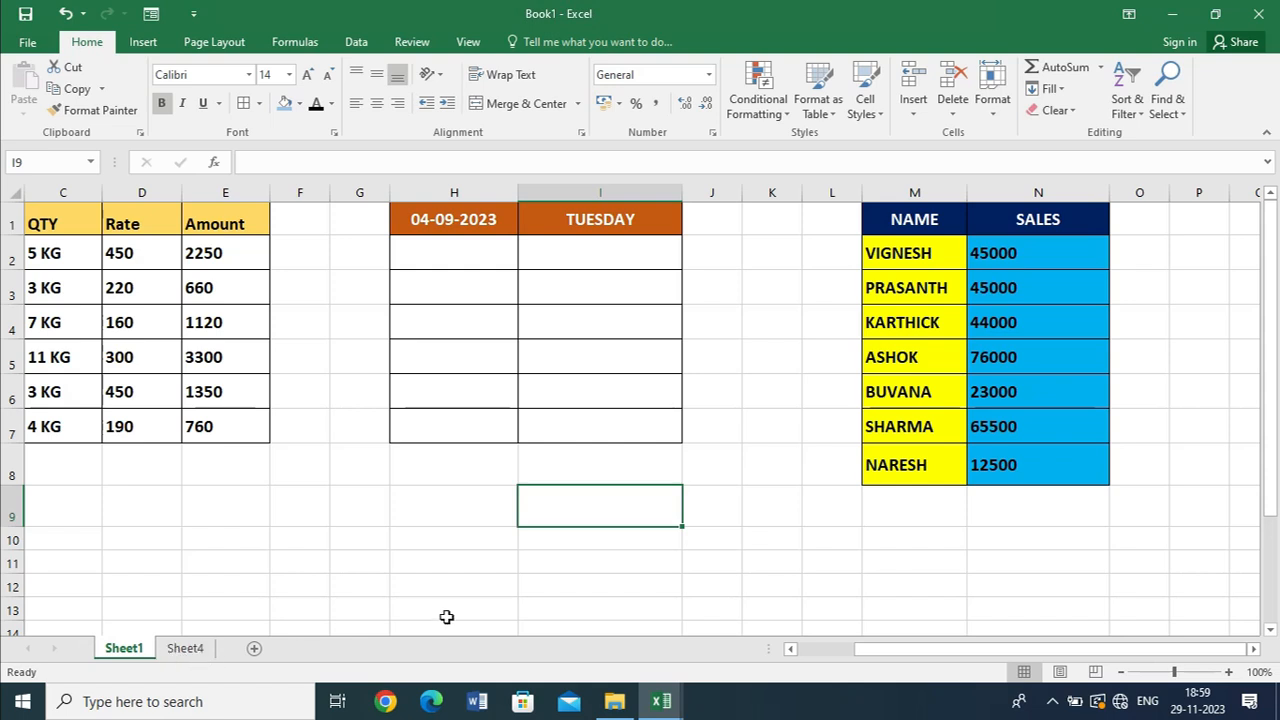
# Insert five new worksheets in front of Sheet1 and return to Sheet1
pyautogui.press('alt')
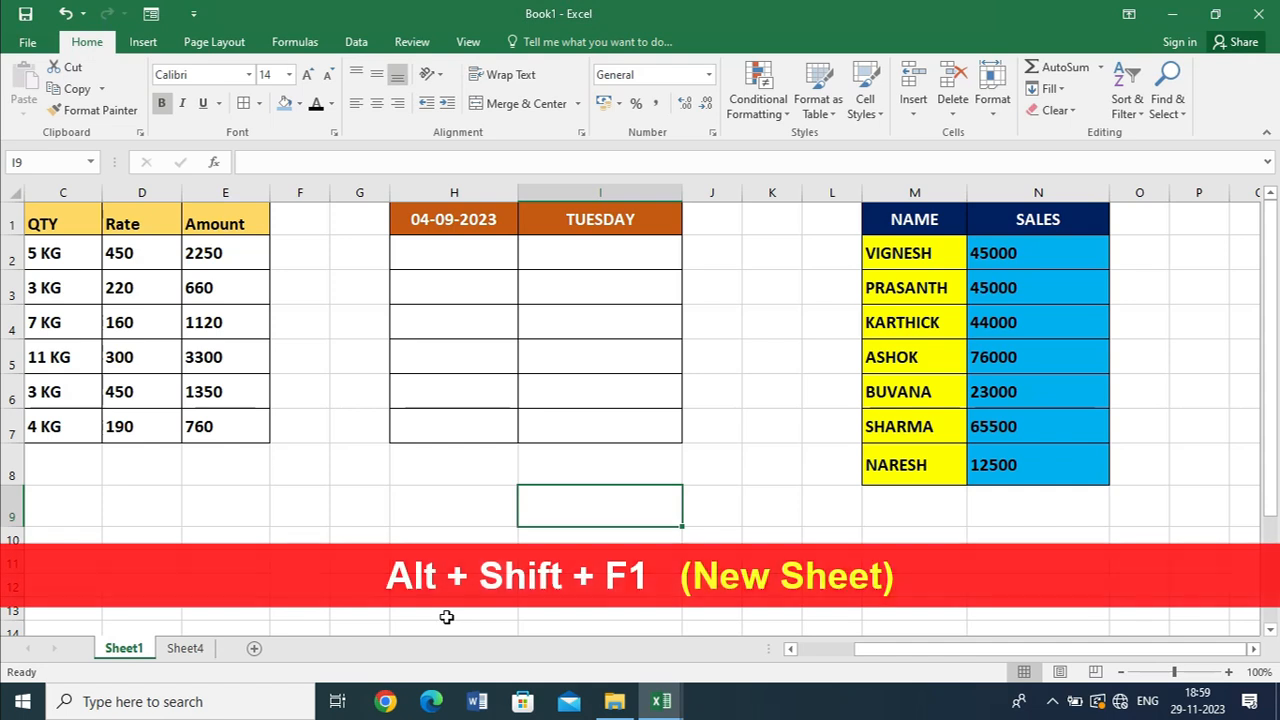
pyautogui.hotkey('alt', 'shift', 'F1')
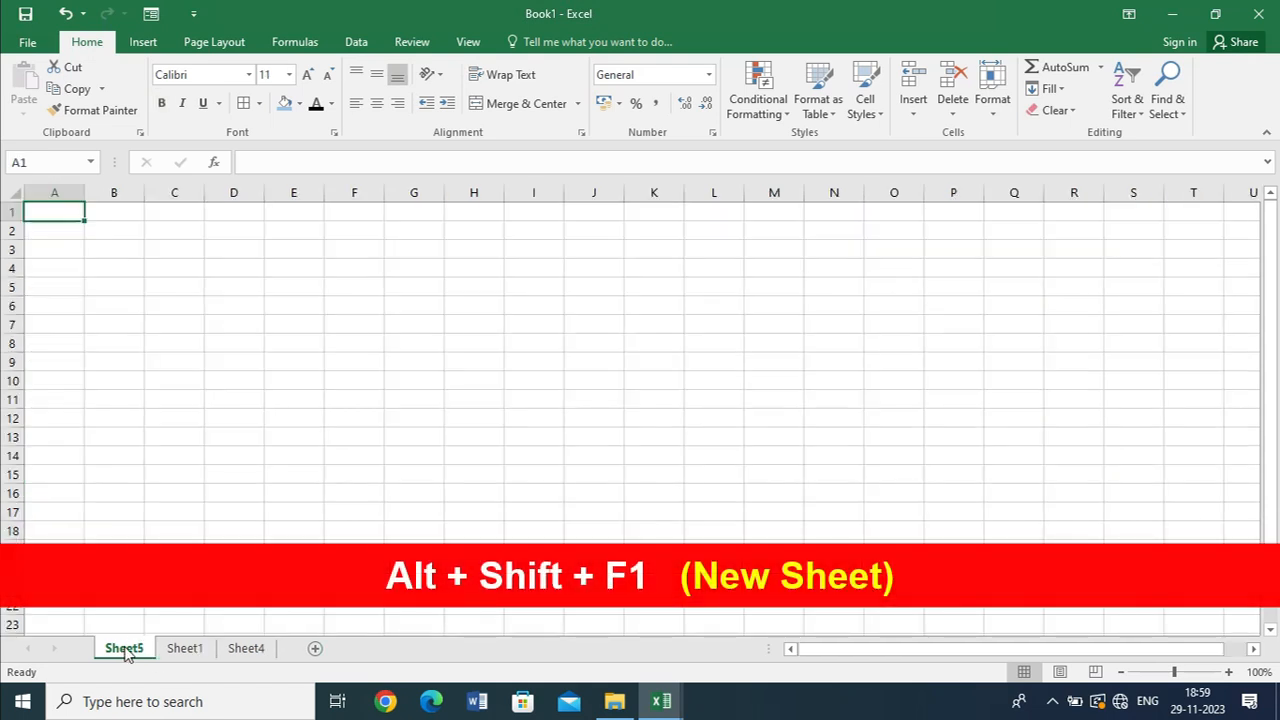
pyautogui.press('alt')
pyautogui.hotkey('alt', 'shift', 'F1')
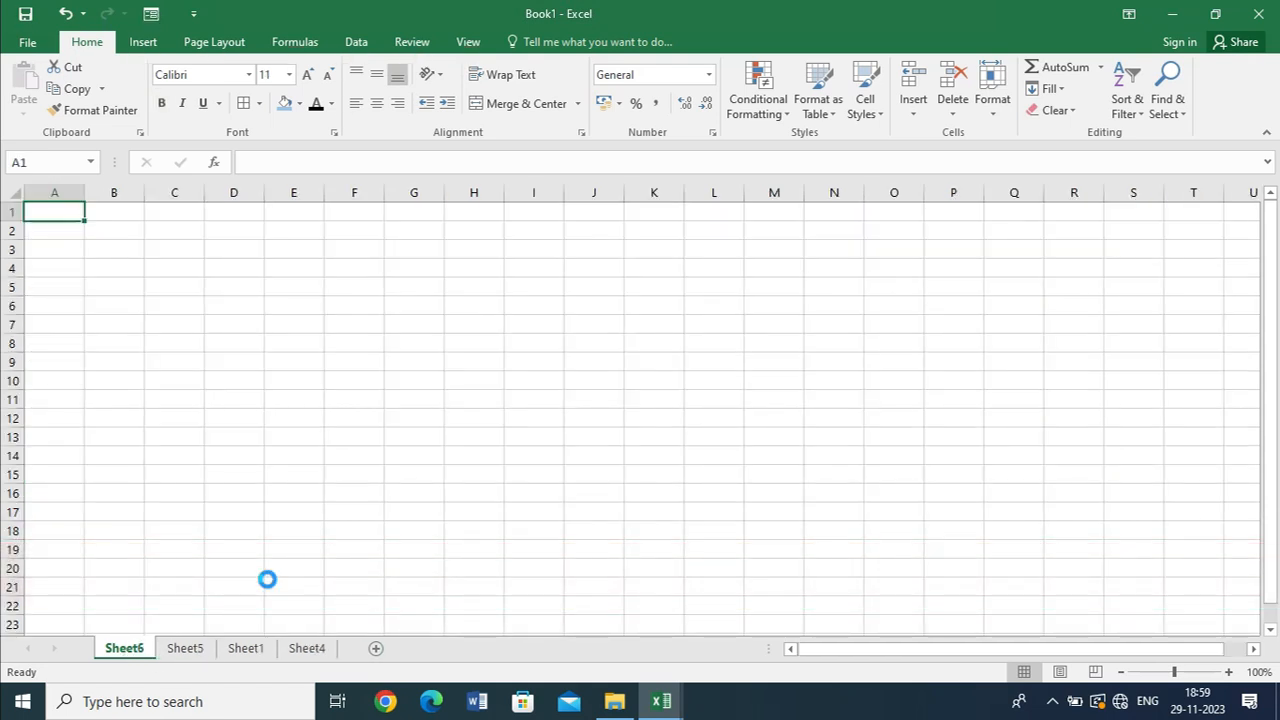
pyautogui.hotkey('alt', 'shift', 'F1')
pyautogui.hotkey('alt', 'shift', 'F1')
pyautogui.hotkey('alt', 'shift', 'F1')
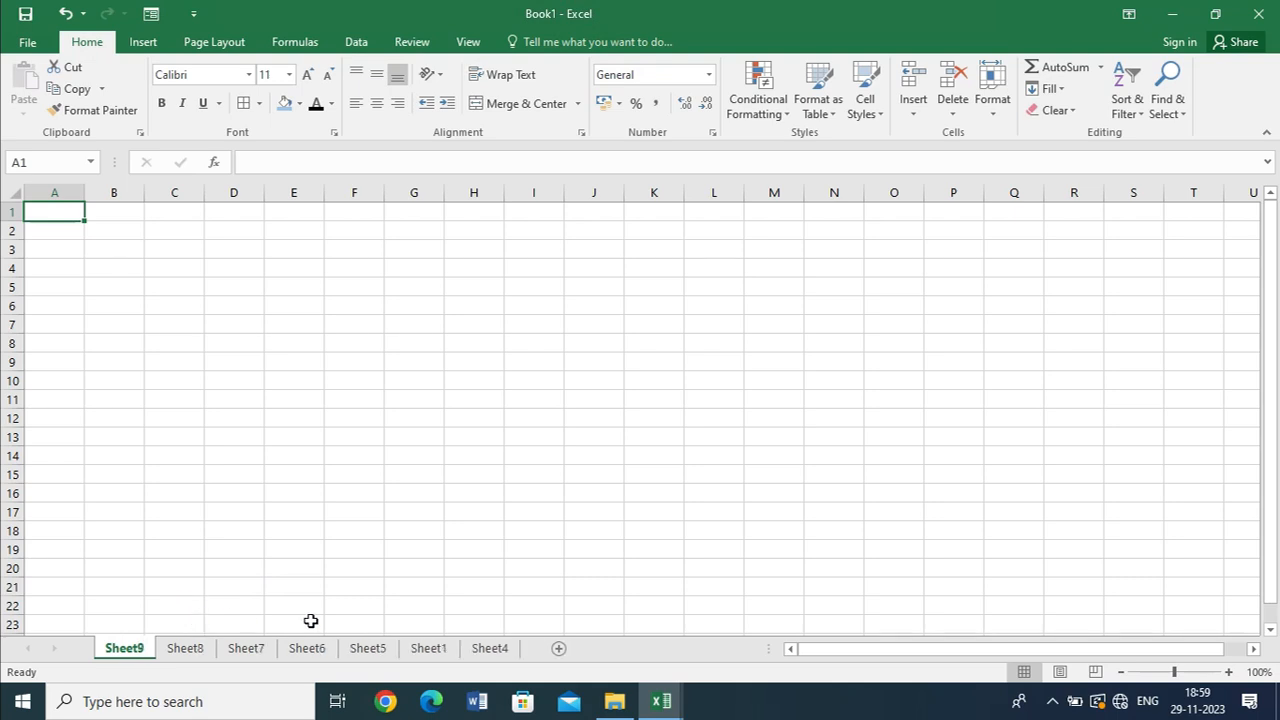
pyautogui.click(430, 649)
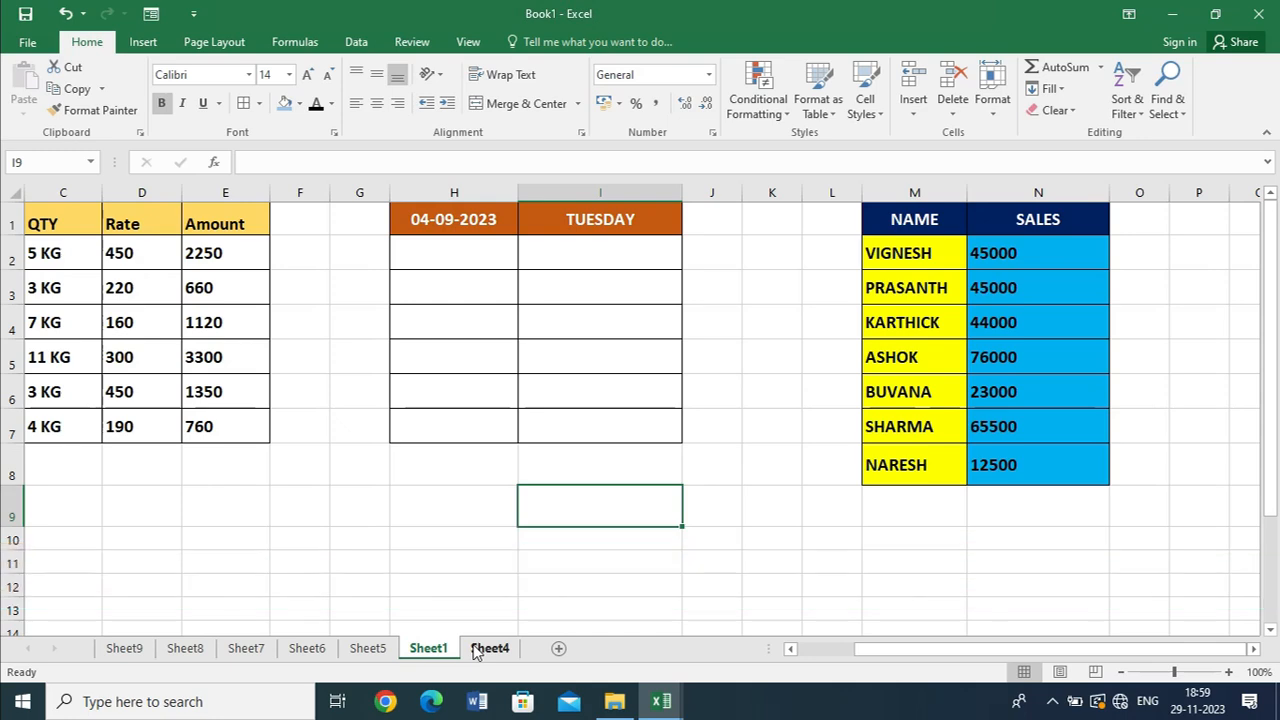
# Insert one more worksheet in front of Sheet1 and return to Sheet1
pyautogui.hotkey('shift', 'F11')
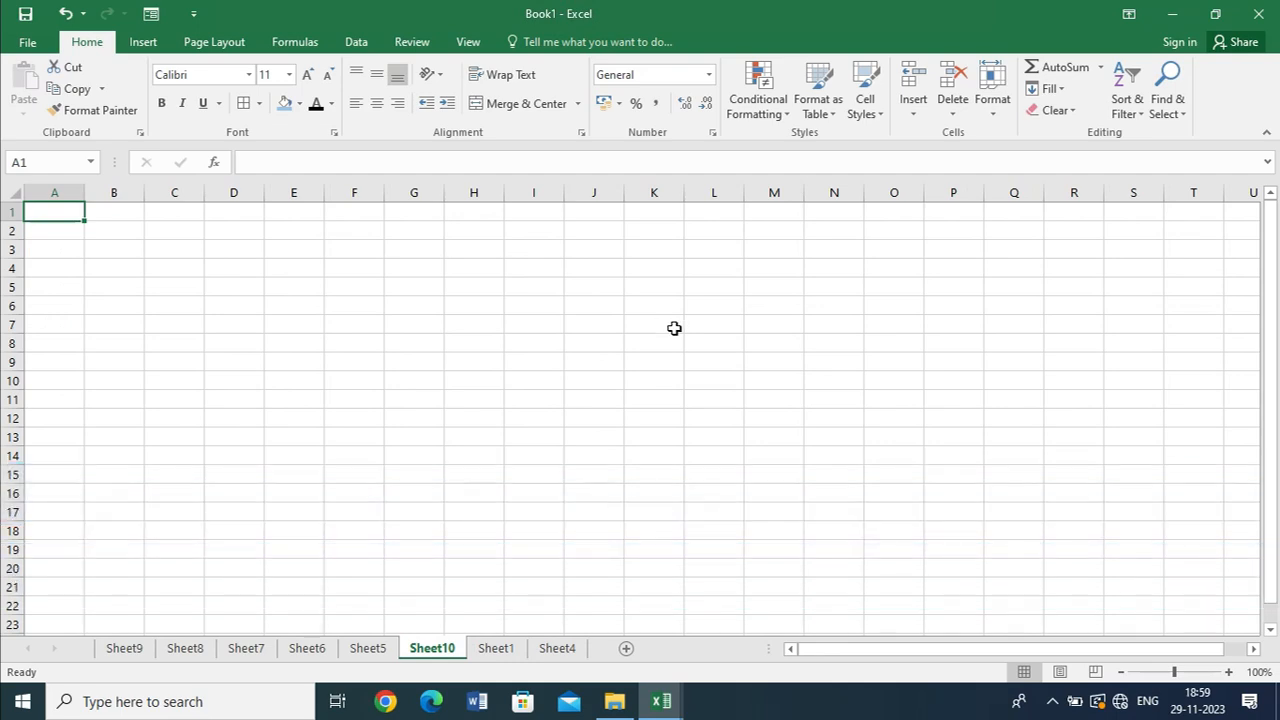
pyautogui.hotkey('ctrl', 'pagedown')
# Enter the long single-line text "gfdgfhgfjhjghghfhgdgfsfdfdfg" in cell H2 and clear it again
pyautogui.click(466, 257)
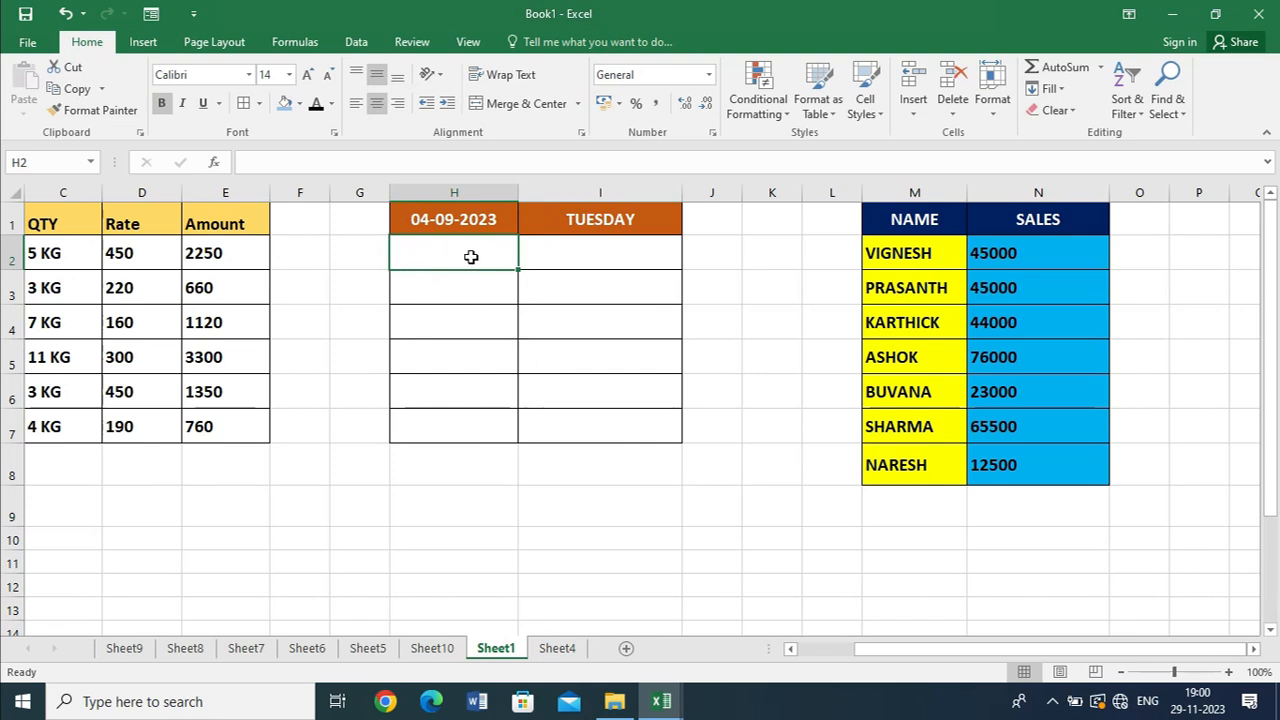
pyautogui.write('gfdgfhgfjhjghghfhgdgfsfdfdfg')
pyautogui.click(574, 291)
pyautogui.click(463, 252)
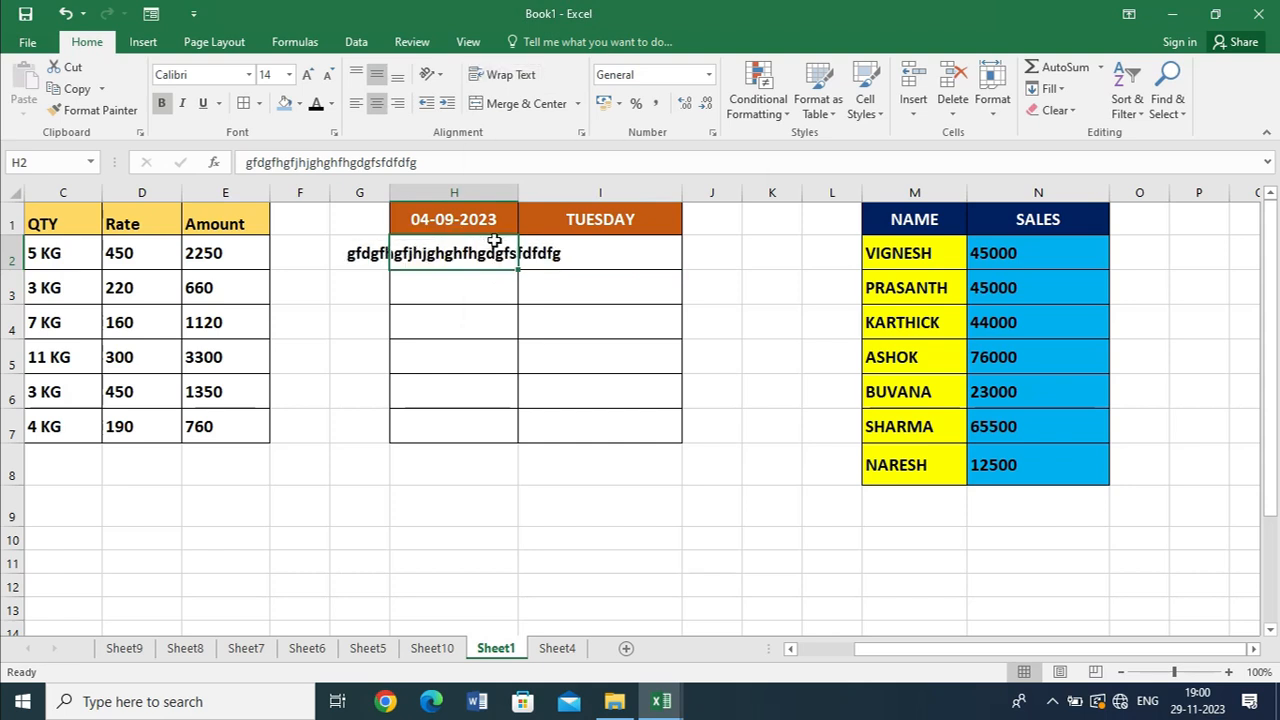
pyautogui.press('Delete')
# Enter two lines of text in cell H2, "gfhgfcjygf" and "fgfghfjmhg", separated by a line break within the cell
pyautogui.write('gfhgfcjygf')
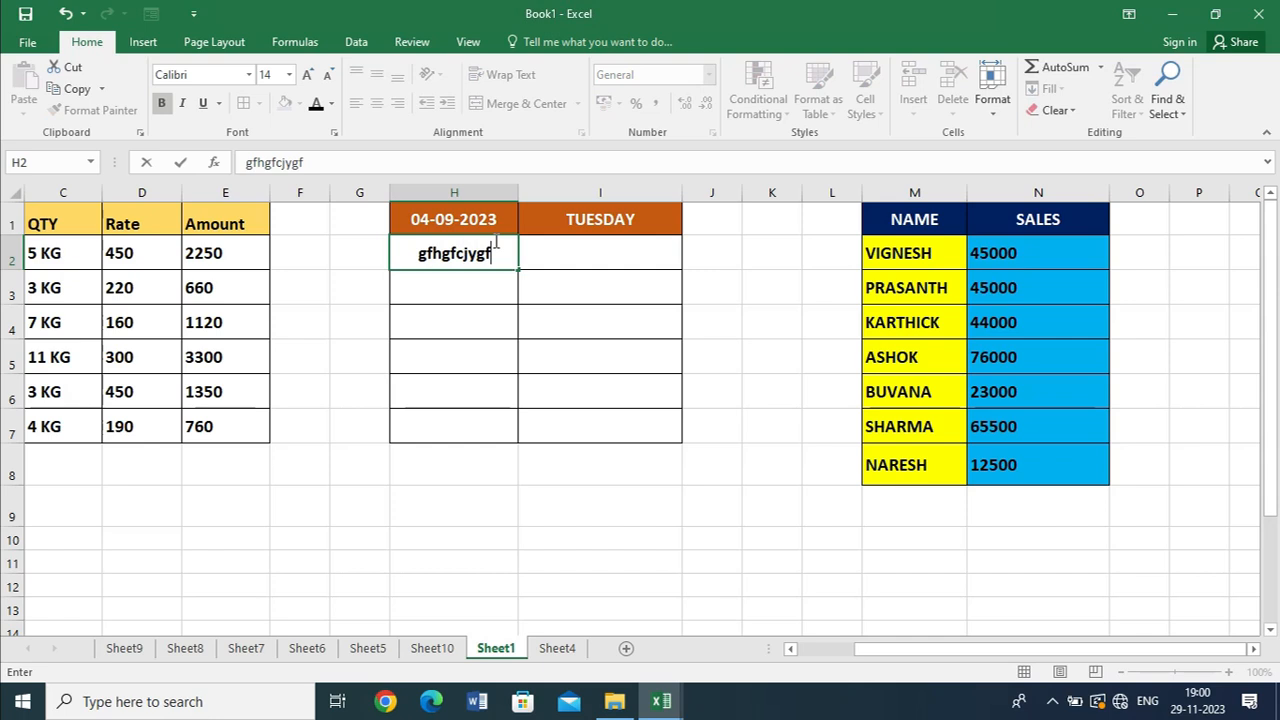
pyautogui.hotkey('alt', 'Return')
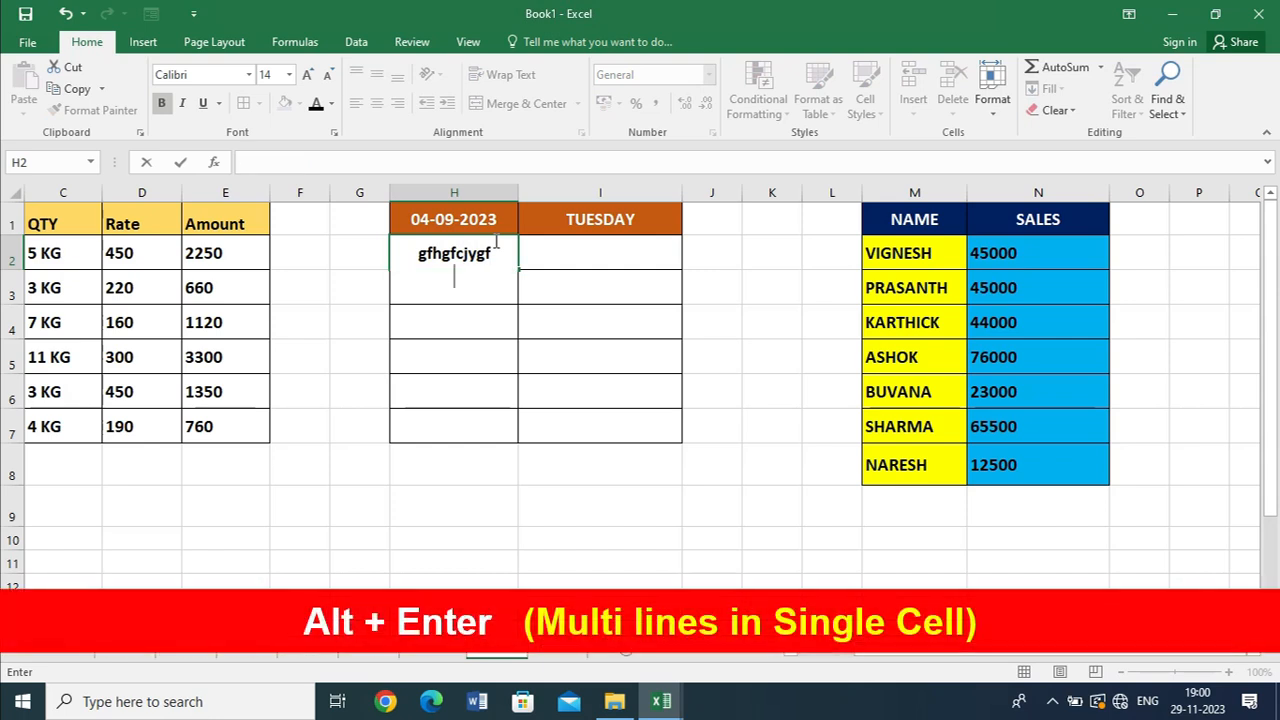
pyautogui.write('fgfghfjmhg')
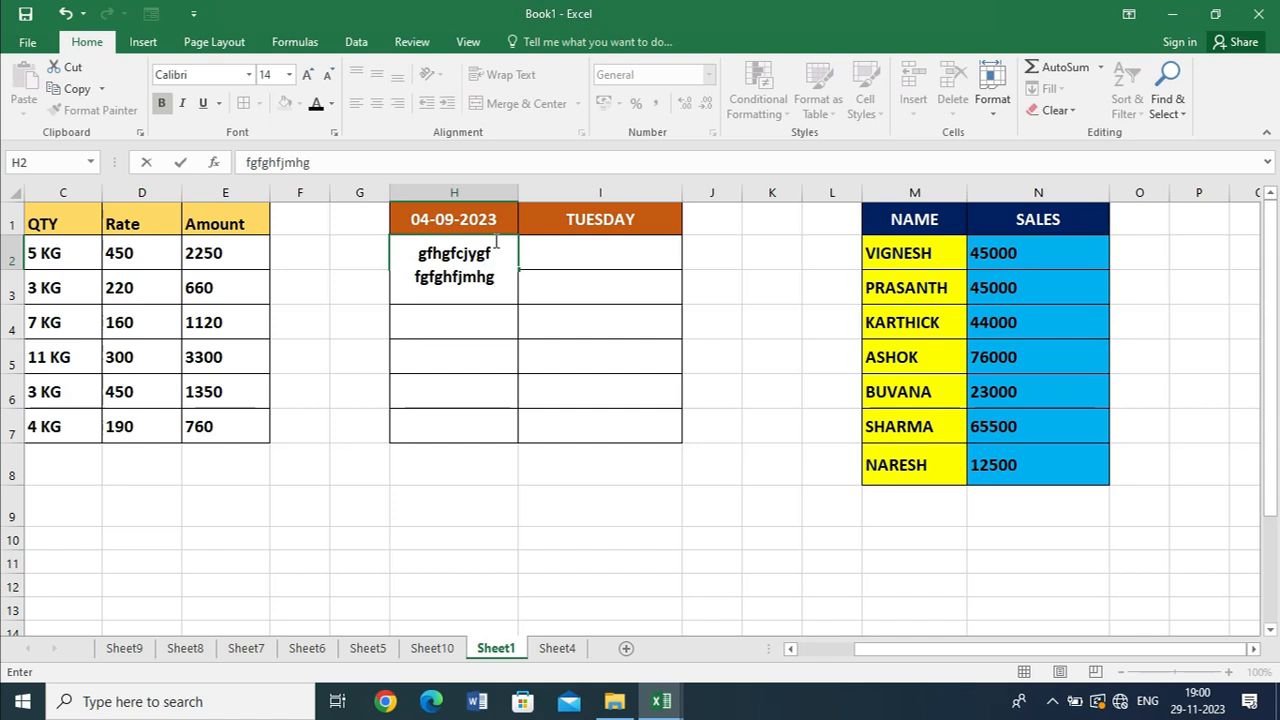
pyautogui.press('Return')
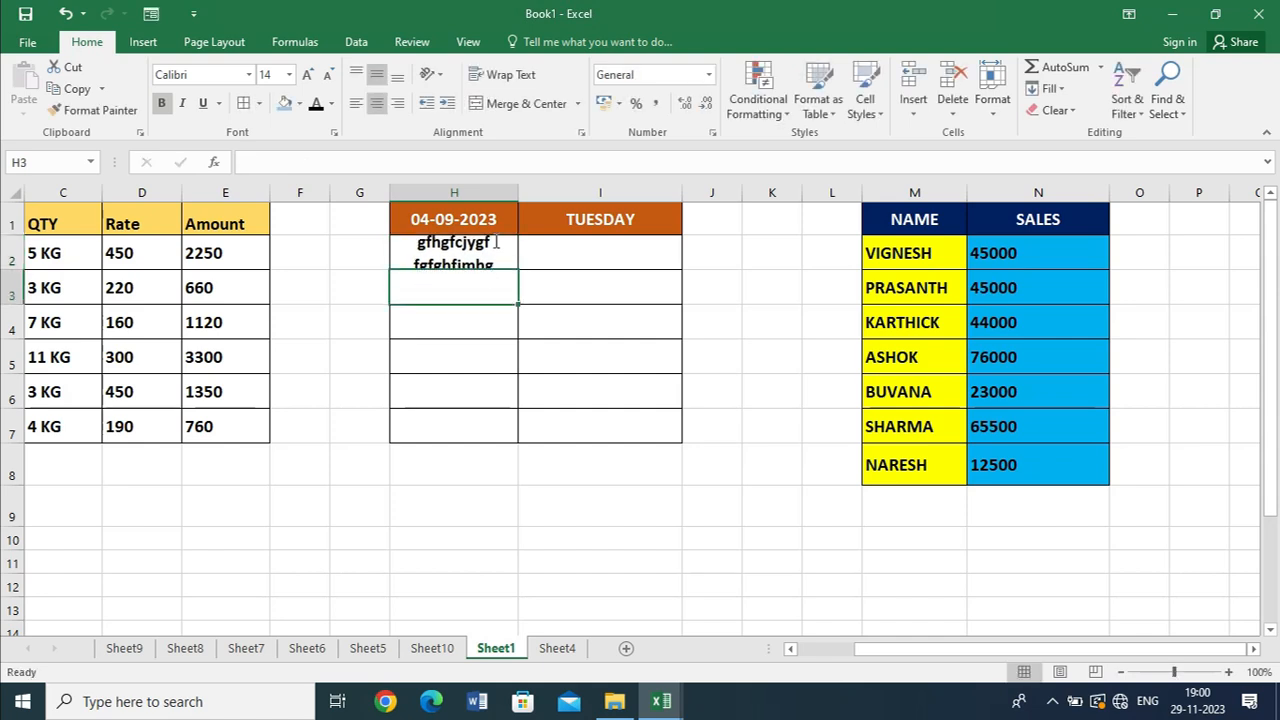
# Append two more lines to the text in cell H2, "hjgjkdhgasjdfhlfakjhiluhajf" and "ashdgajs", using line breaks within the cell
pyautogui.click(495, 242)
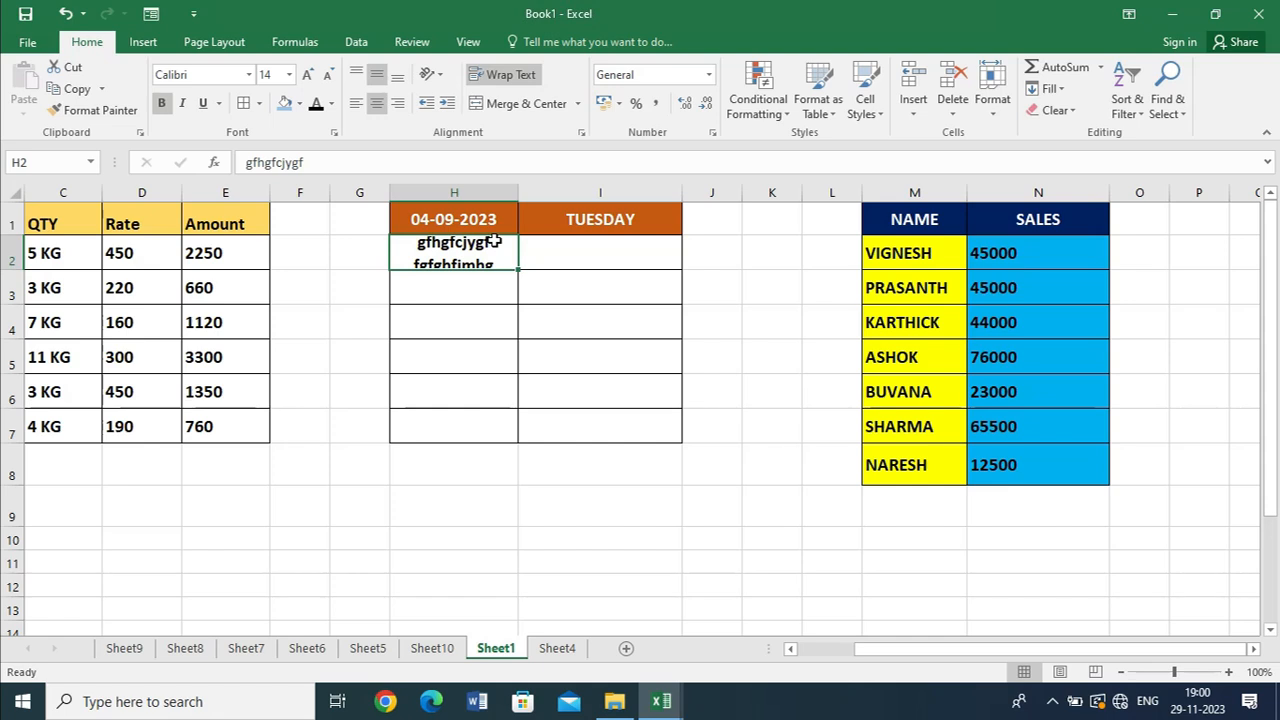
pyautogui.doubleClick(495, 242)
pyautogui.press('Down')
pyautogui.press('Right')
pyautogui.press('Right')
pyautogui.press('Right')
pyautogui.press('Right')
pyautogui.press('Right')
pyautogui.press('Right')
pyautogui.press('Right')
pyautogui.press('Right')
pyautogui.press('Right')
pyautogui.press('Right')
pyautogui.hotkey('alt', 'Return')
pyautogui.write('hjgjkdhgasjdfhlfakjhiluhajf')
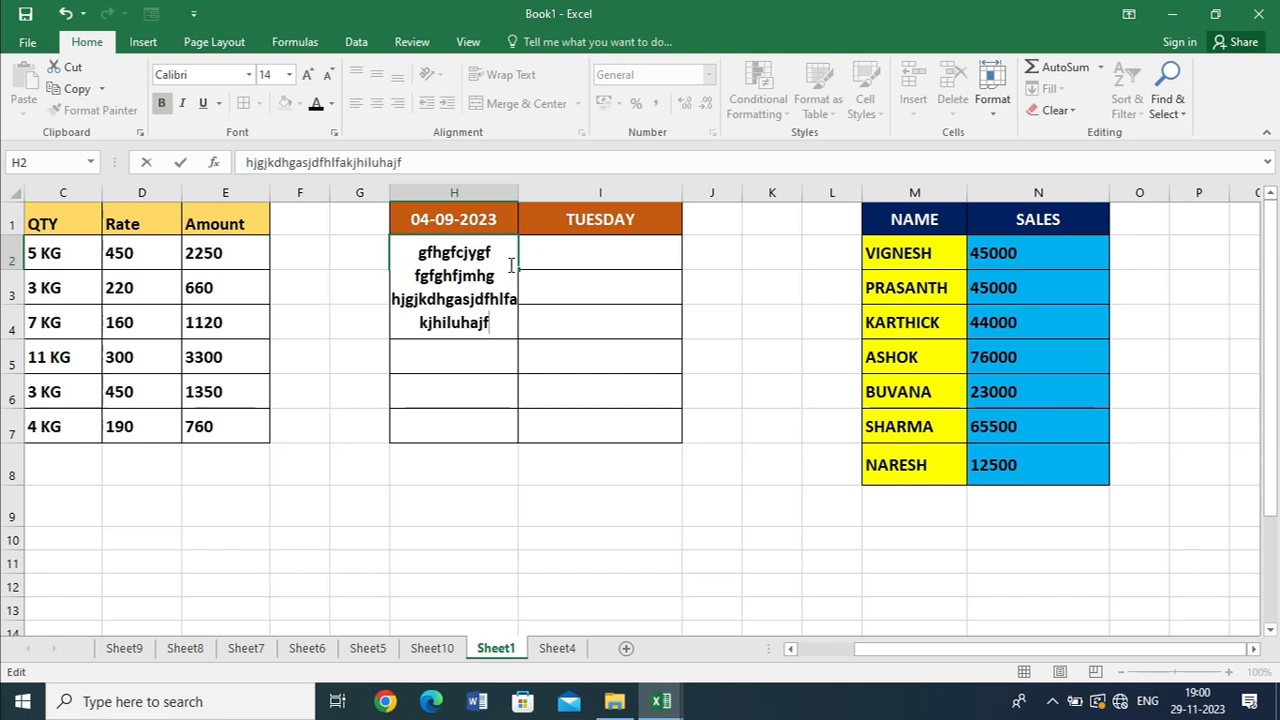
pyautogui.hotkey('alt', 'Return')
pyautogui.write('ashdgajs')
pyautogui.press('Return')
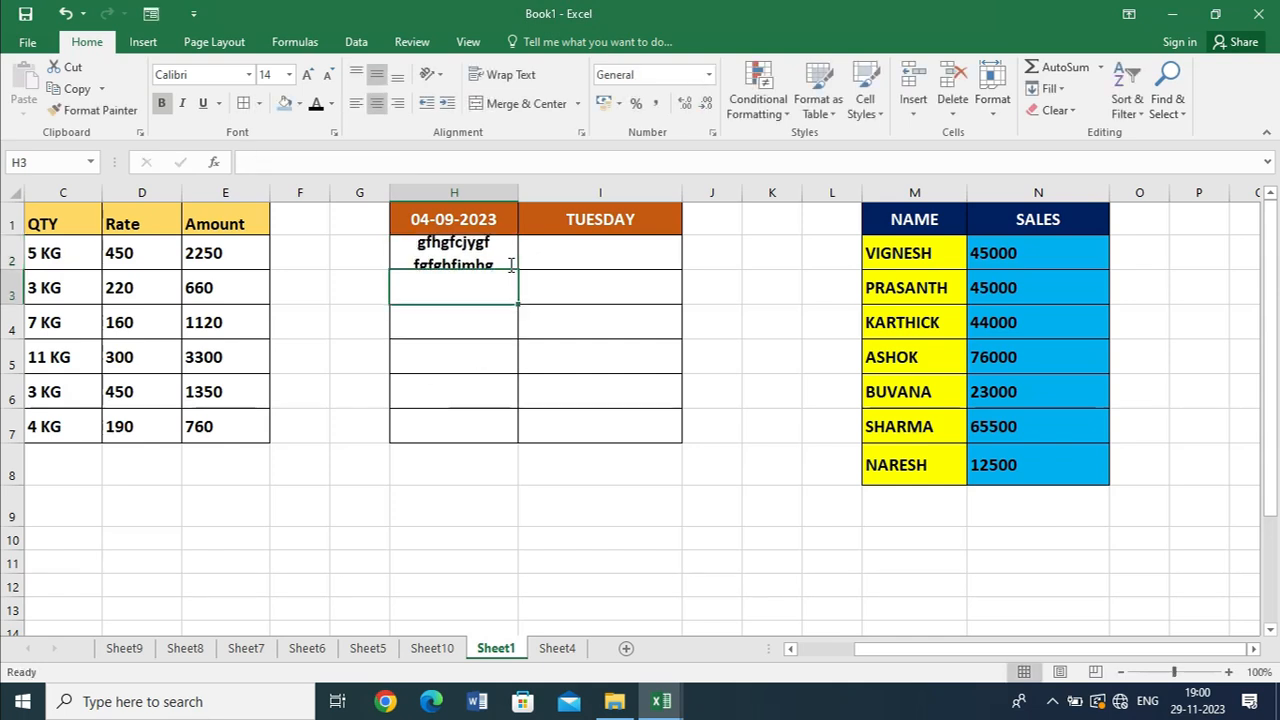
# Clear the contents of cell H2 and switch to Sheet4
pyautogui.click(509, 263)
pyautogui.press('Delete')
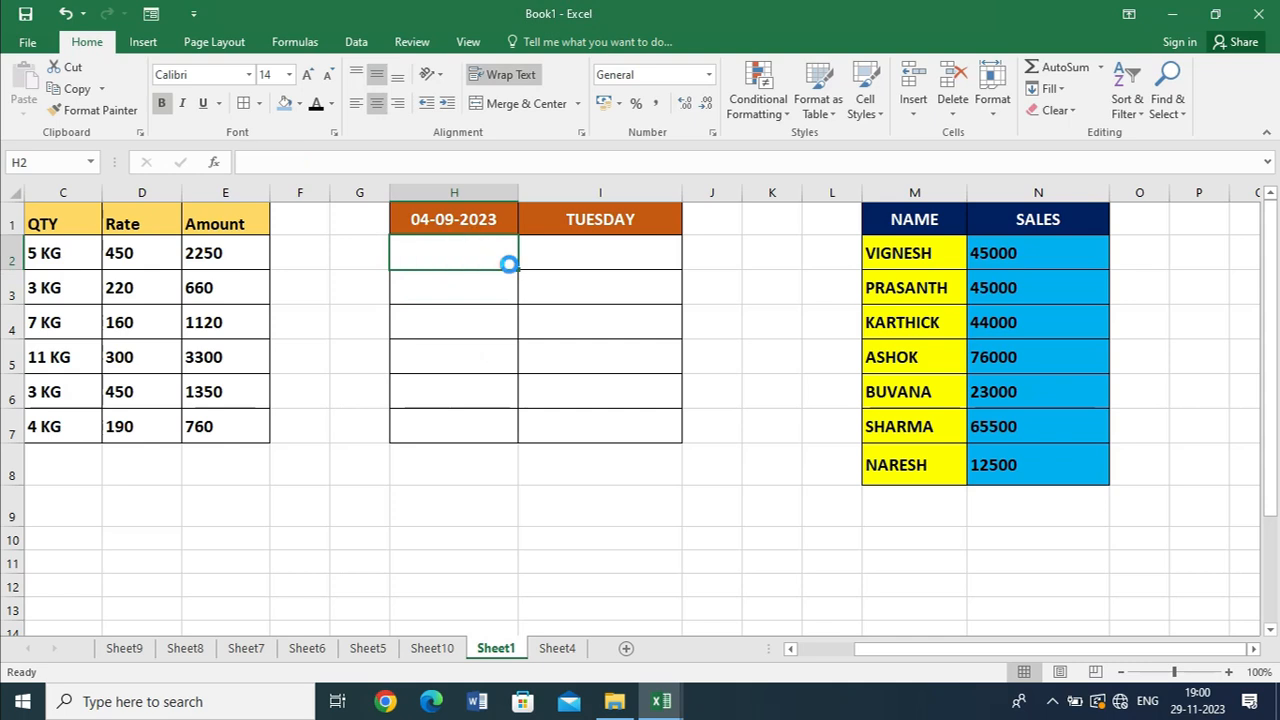
pyautogui.hotkey('ctrl', 'pagedown')
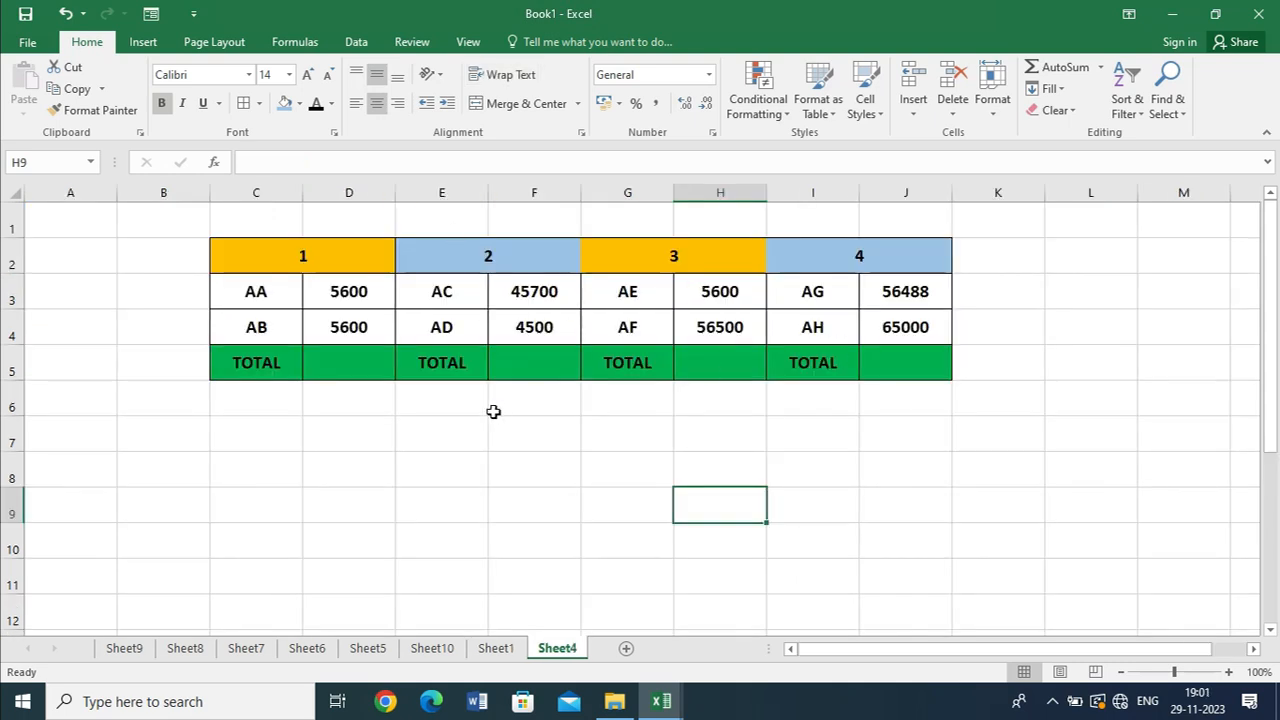
# Total D3:D4 in cell D5 with AutoSum and undo it
pyautogui.click(386, 370)
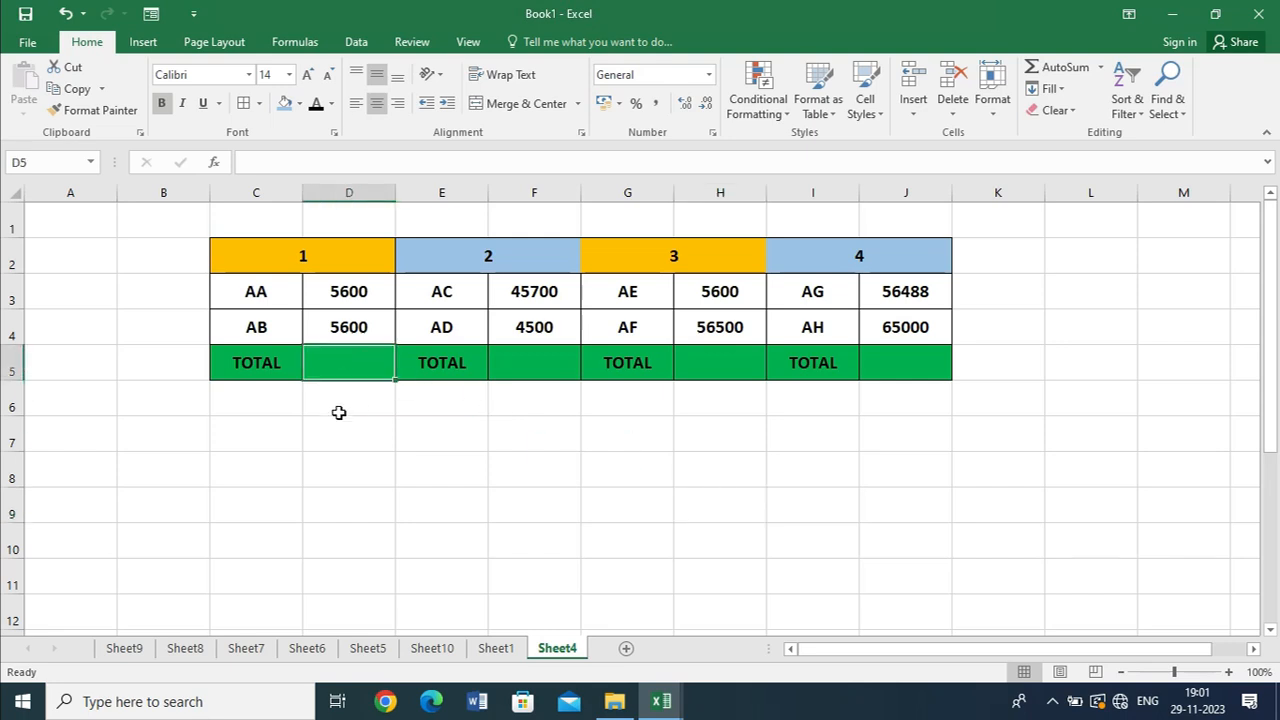
pyautogui.hotkey('alt', '=')
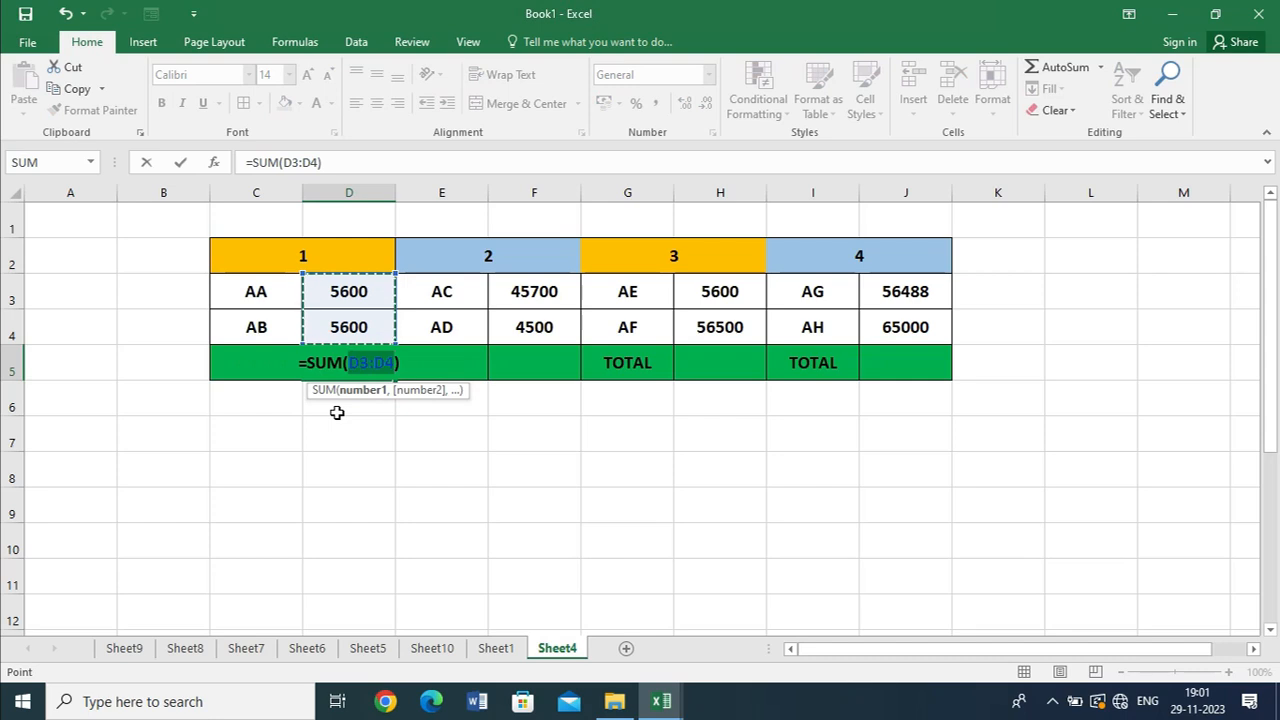
pyautogui.press('Return')
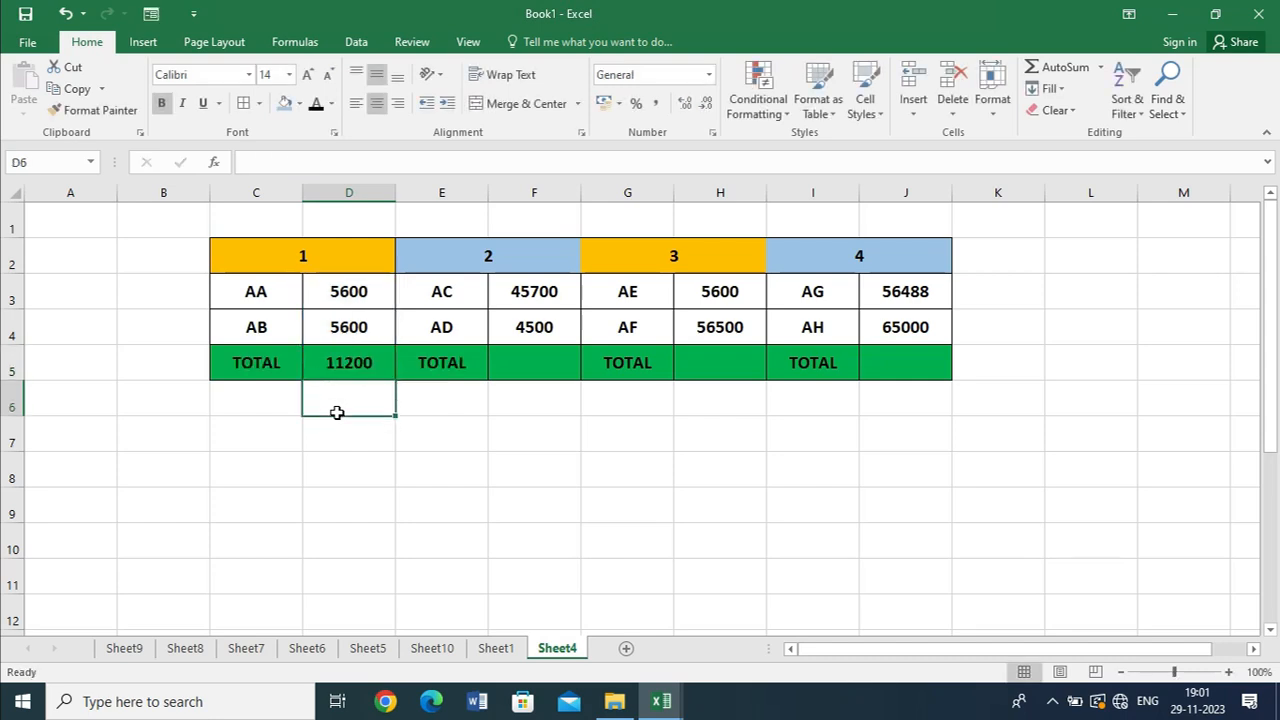
pyautogui.hotkey('ctrl', 'z')
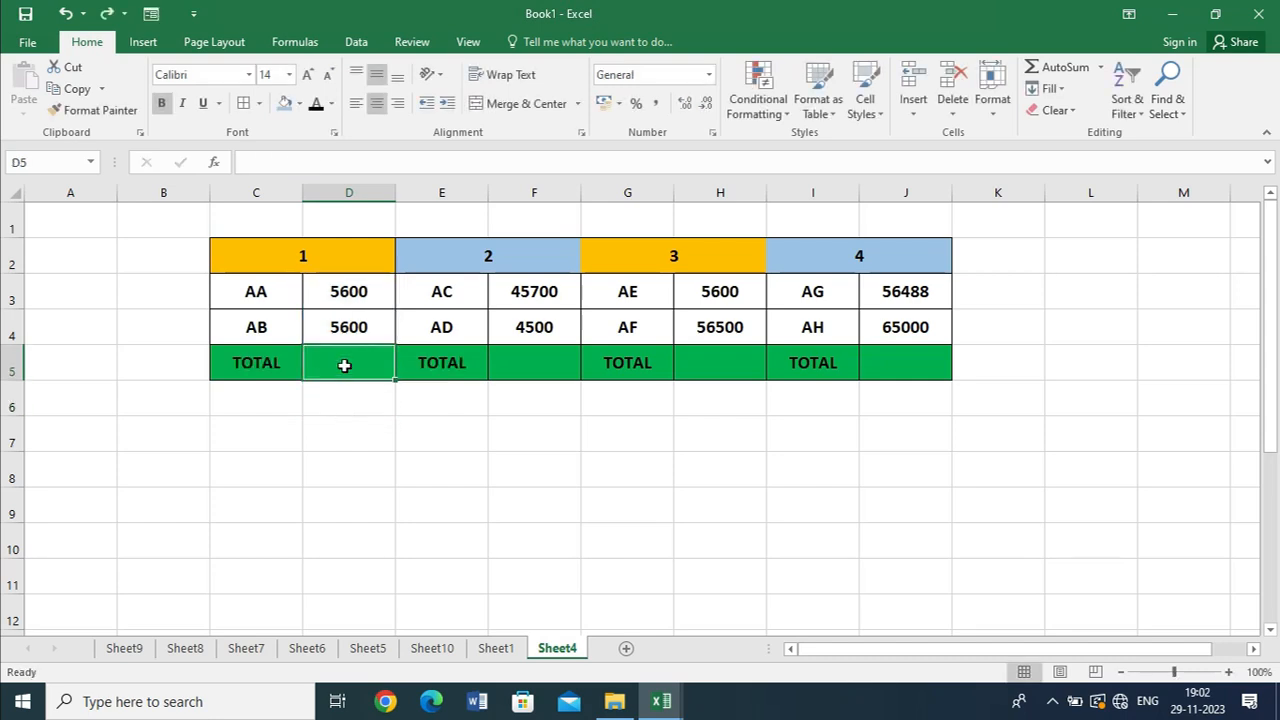
pyautogui.click(530, 361)
pyautogui.click(700, 366)
pyautogui.click(914, 366)
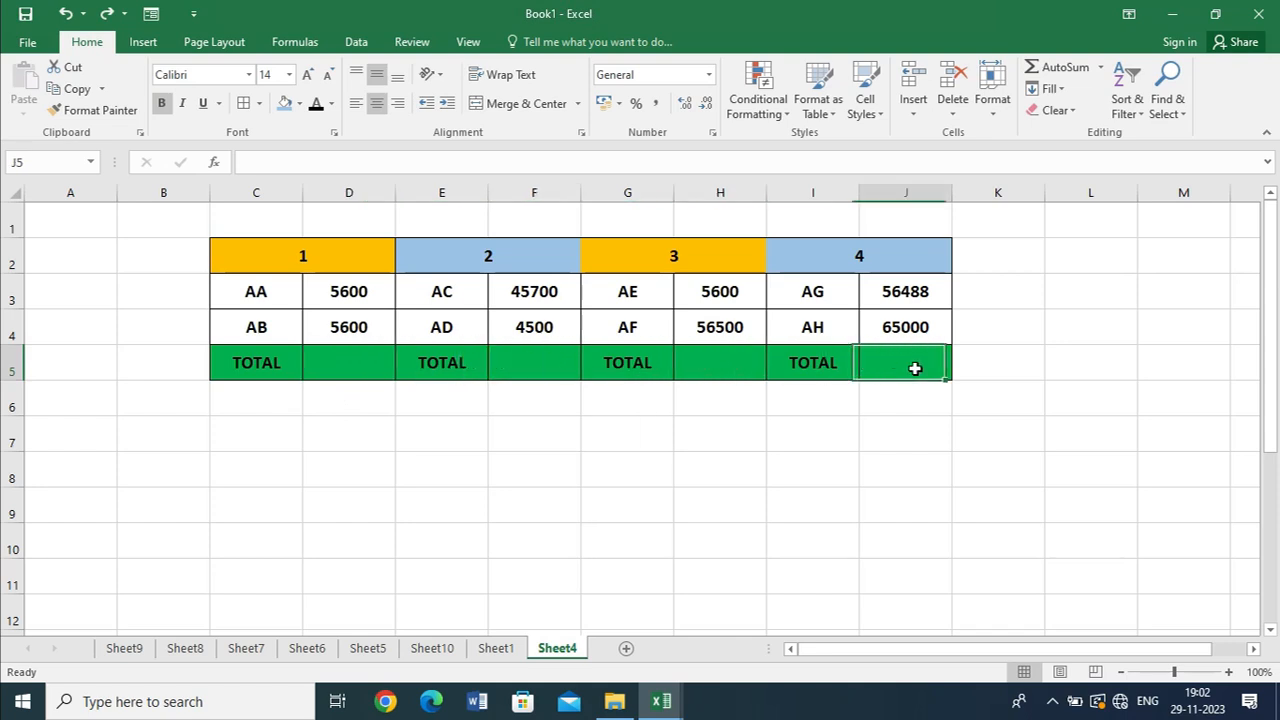
pyautogui.click(376, 363)
# Select the blank cells of the table C2:J5 with Go To Special and fill the empty TOTAL cells using AutoSum
pyautogui.click(699, 327)
pyautogui.hotkey('ctrl', 'a')
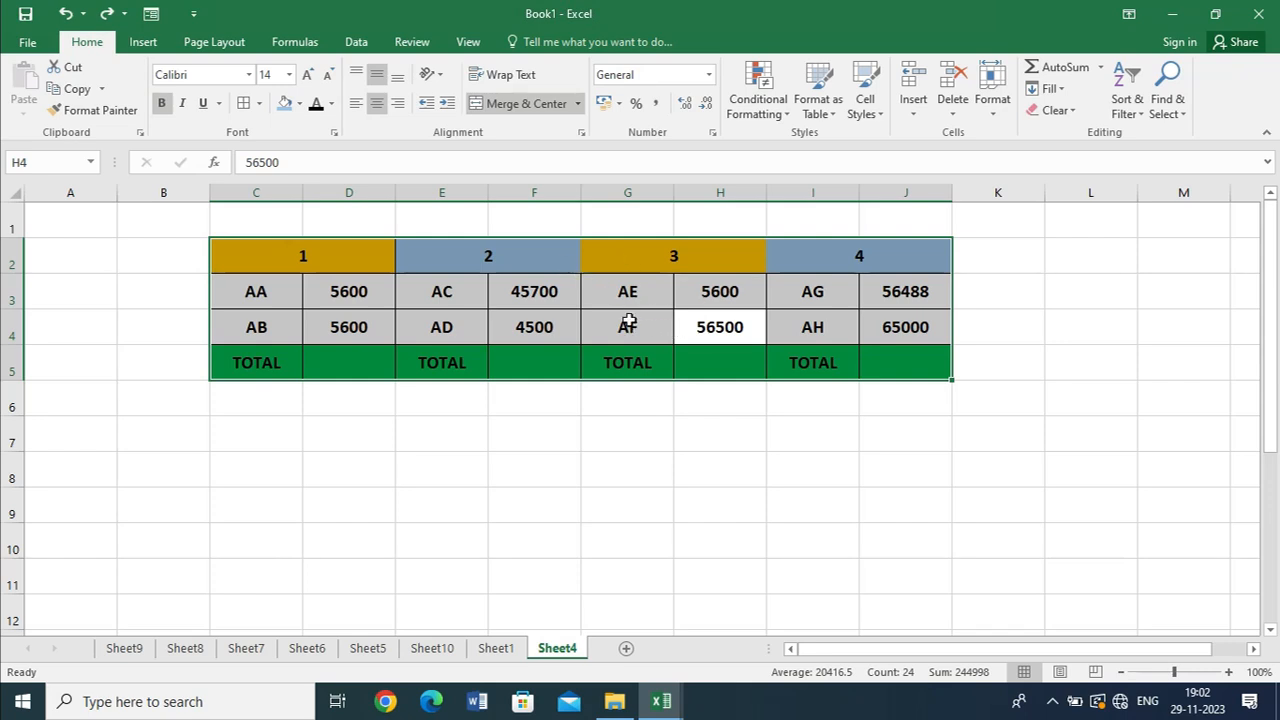
pyautogui.press('F5')
pyautogui.press('F5')
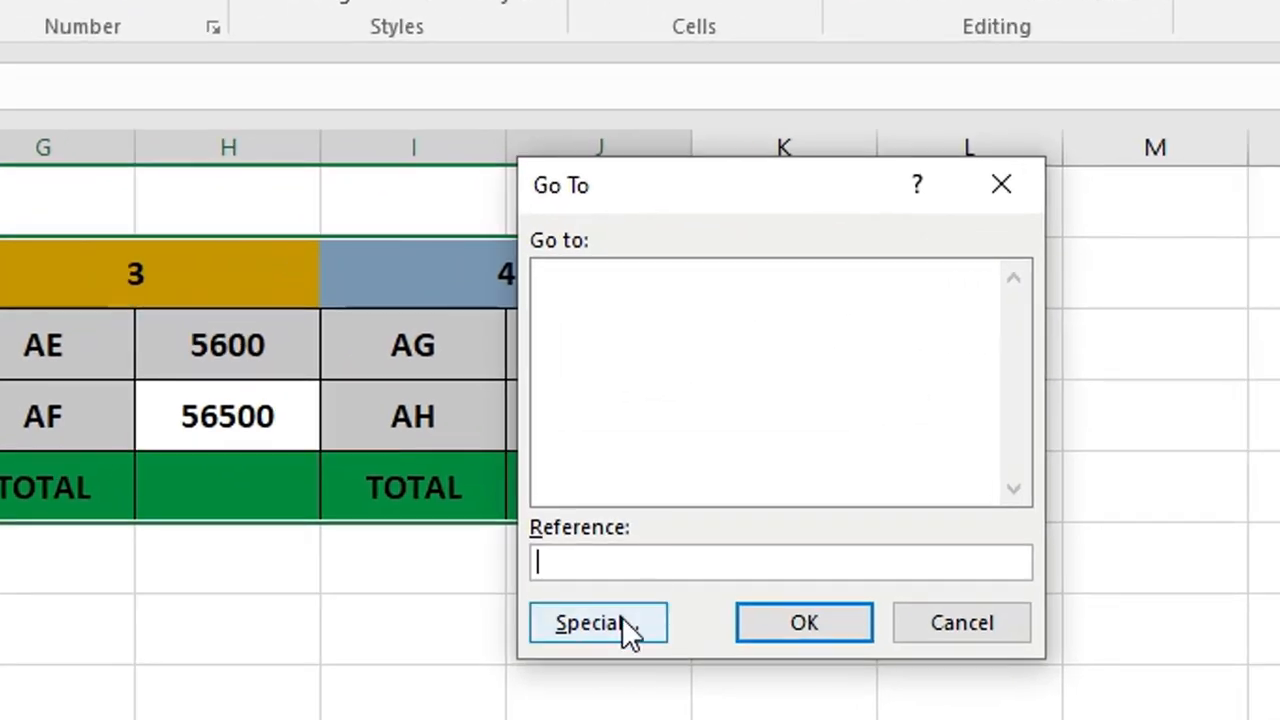
pyautogui.click(622, 620)
pyautogui.click(532, 472)
pyautogui.click(815, 678)
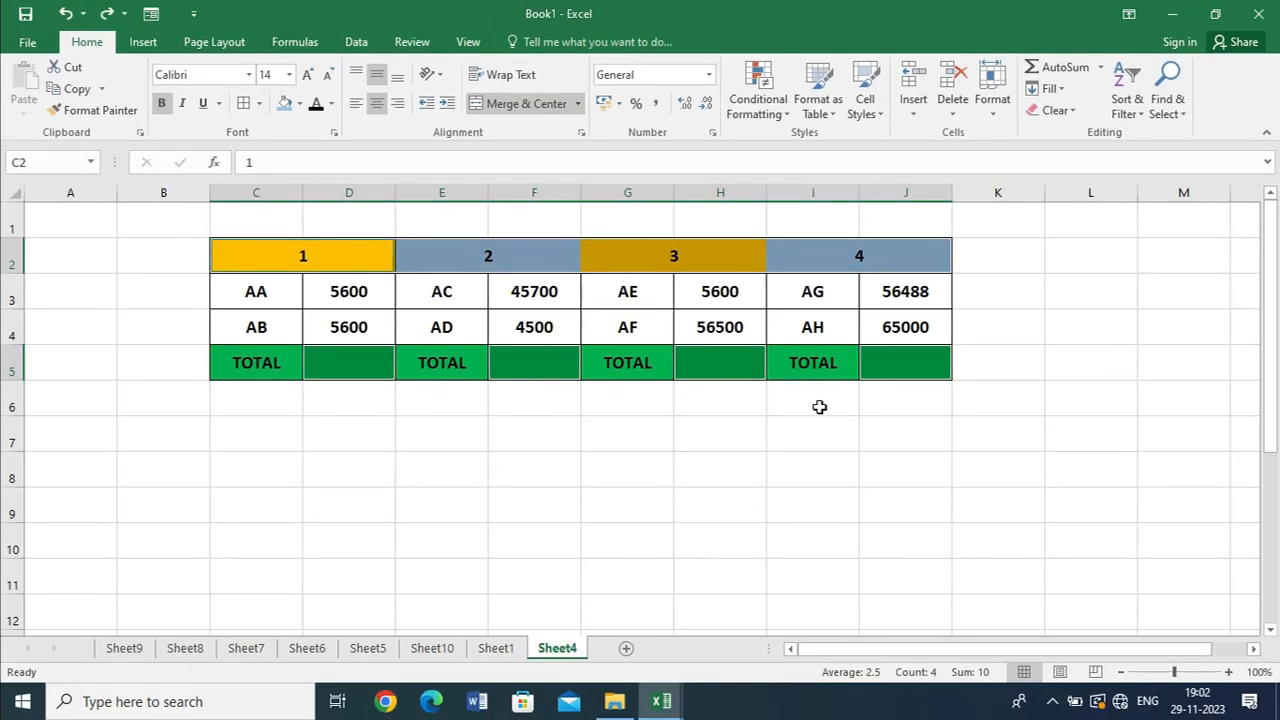
pyautogui.hotkey('alt', '=')
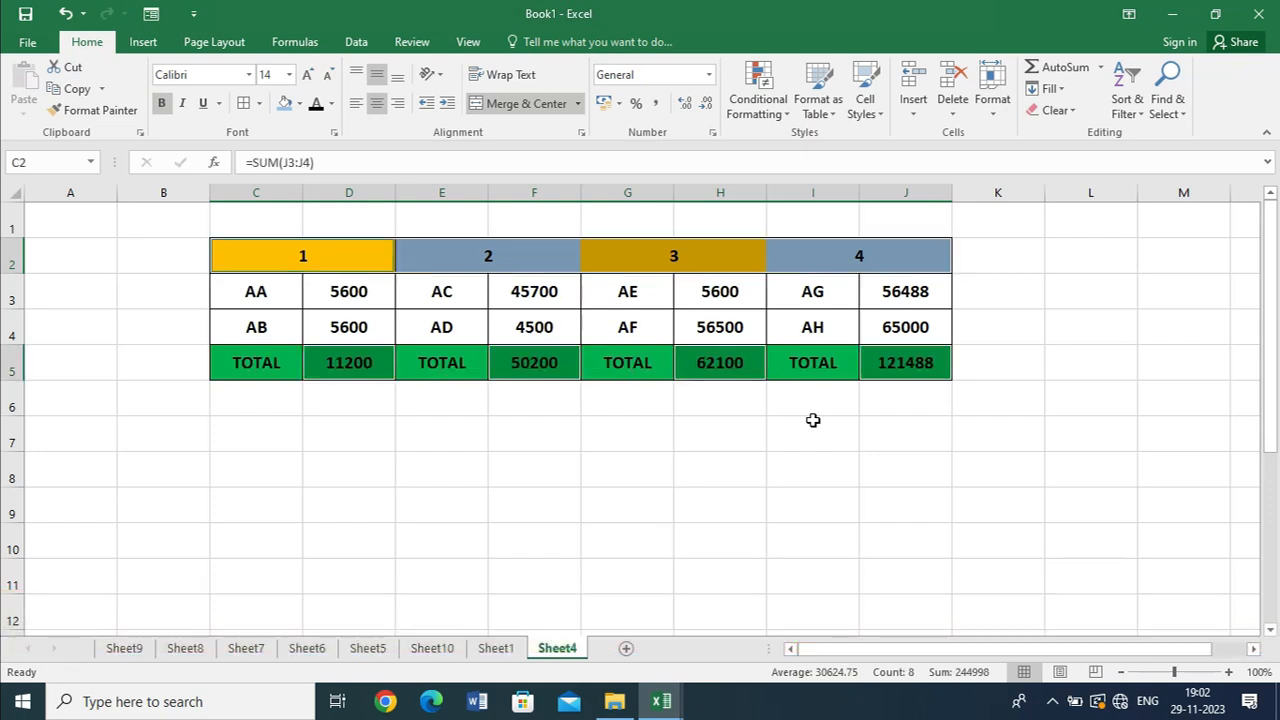
pyautogui.click(813, 420)
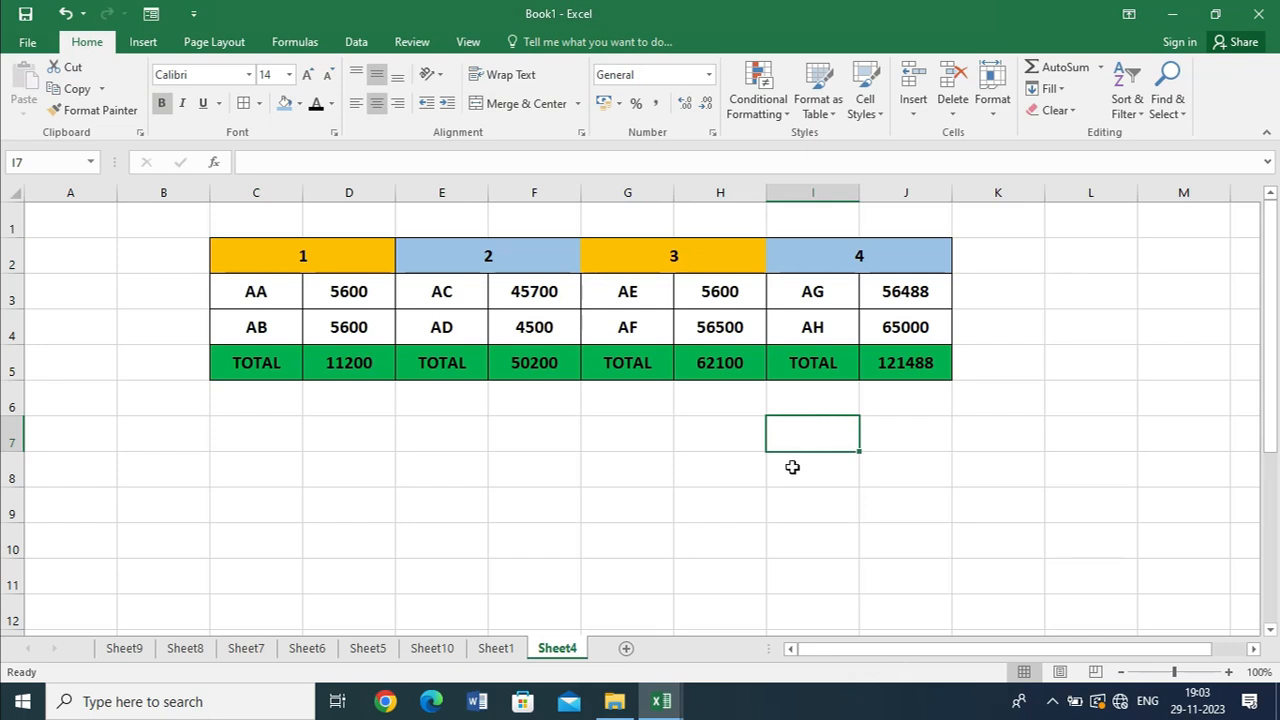
# View the function categories and the AVERAGE and IF descriptions in Insert Function for cell E8, cancelling without inserting
pyautogui.click(446, 466)
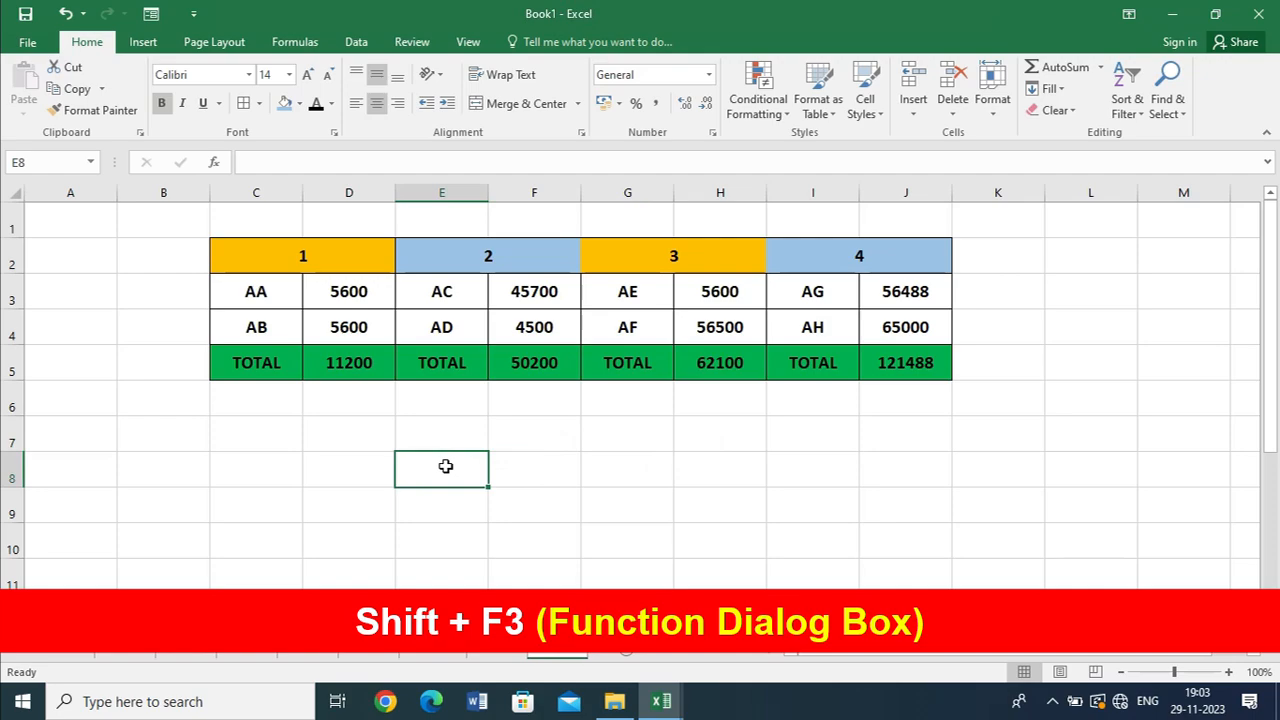
pyautogui.hotkey('shift', 'F3')
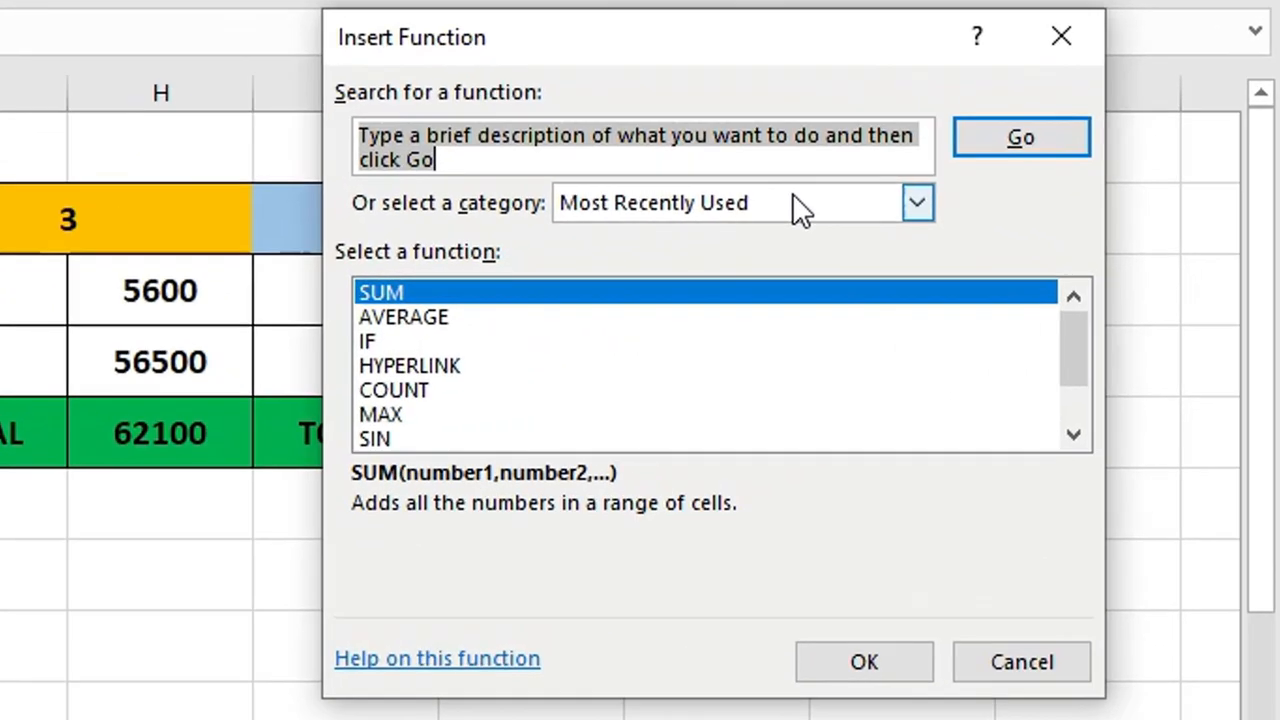
pyautogui.click(1002, 238)
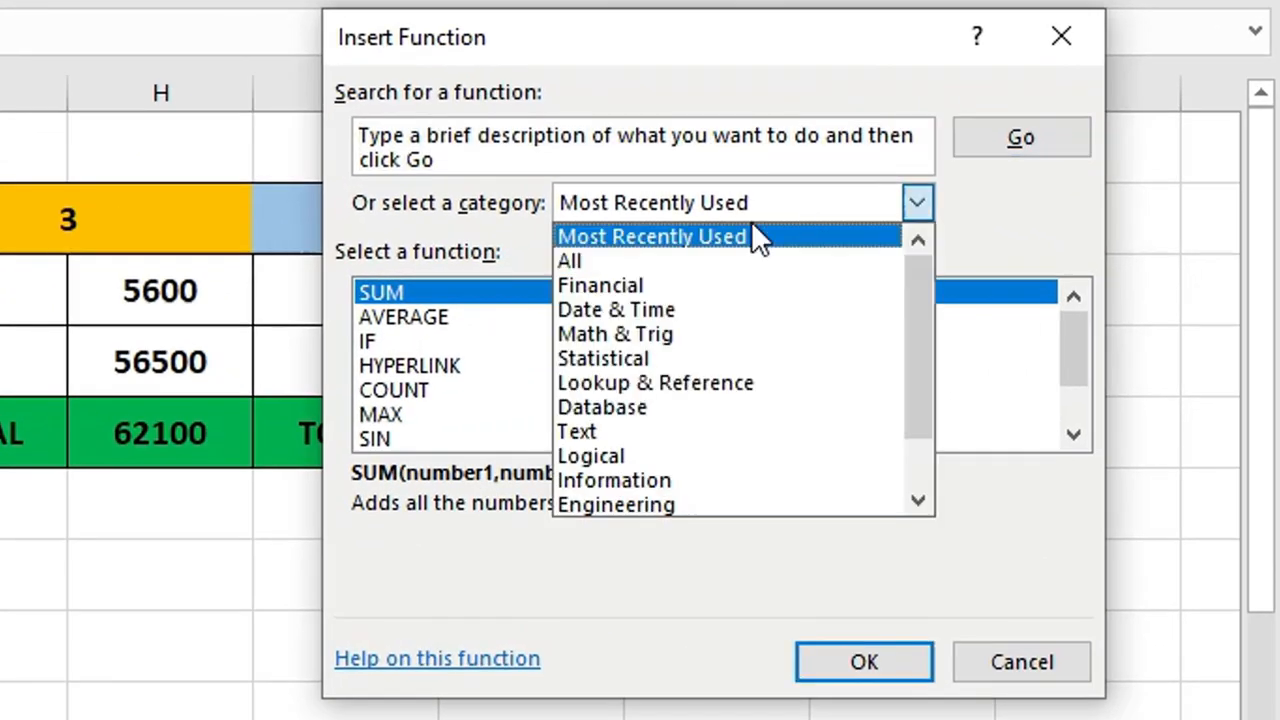
pyautogui.click(430, 318)
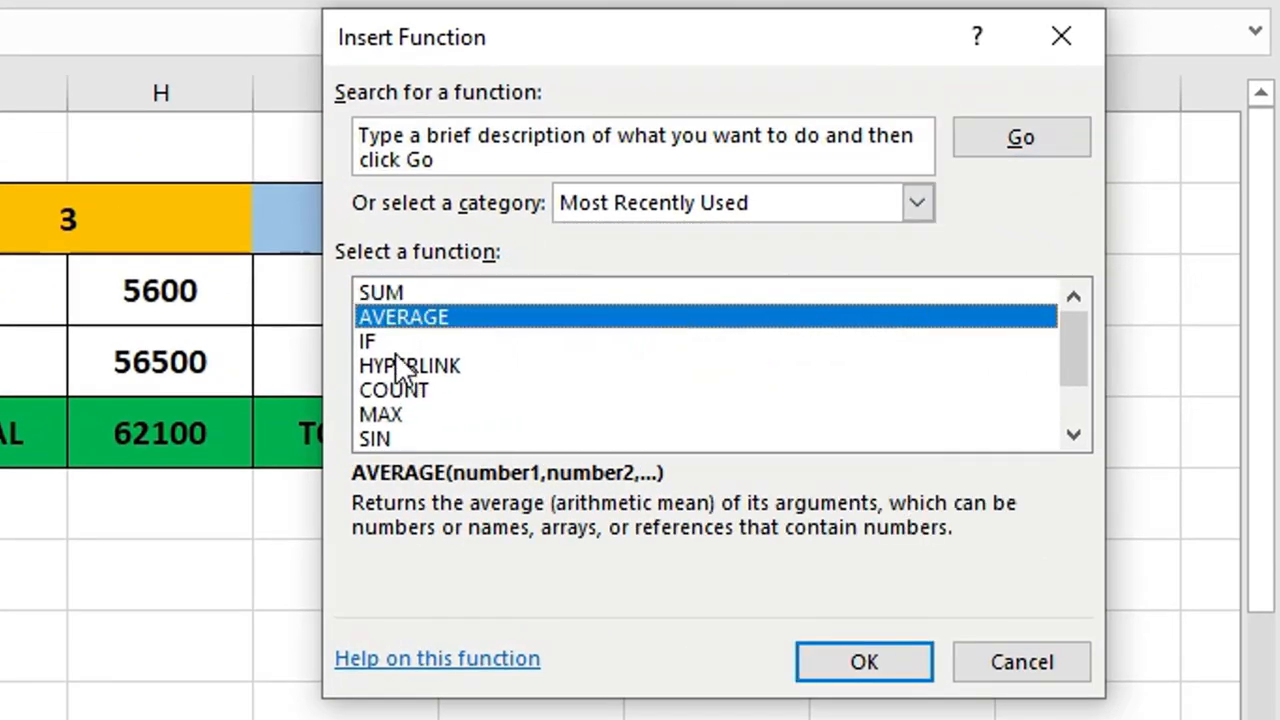
pyautogui.click(403, 341)
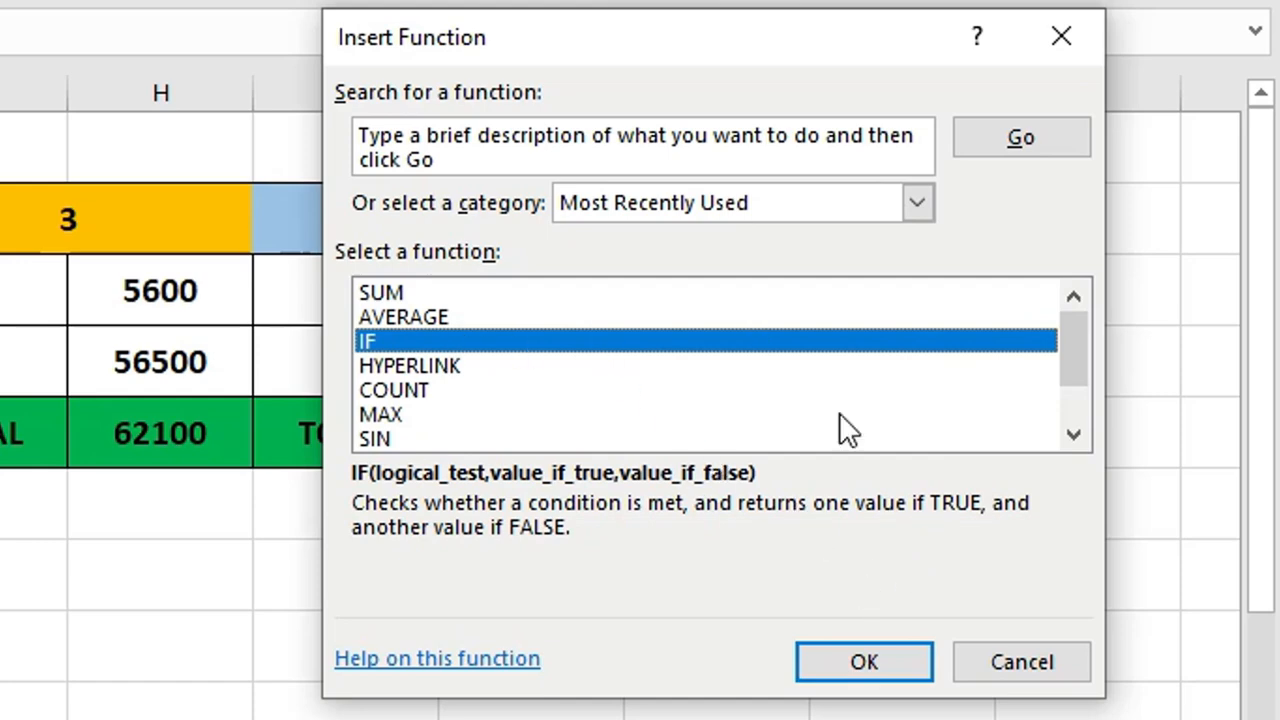
pyautogui.click(1010, 654)
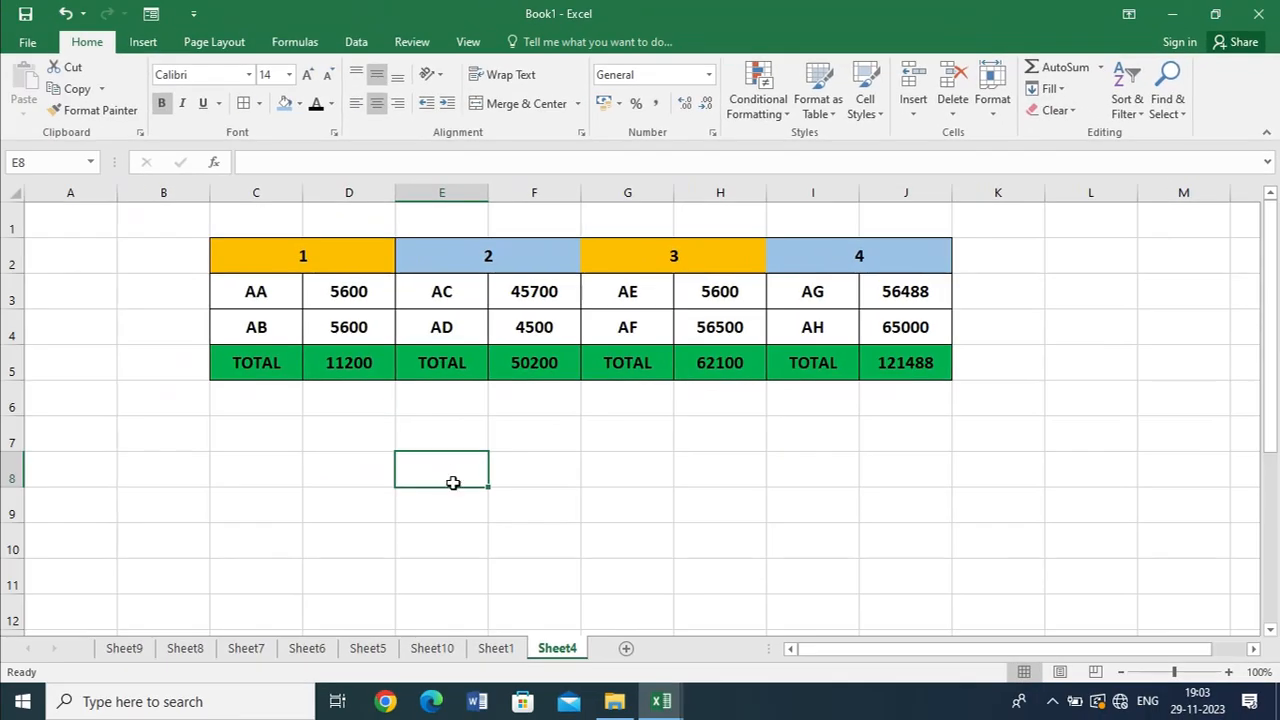
# Start a VLOOKUP formula in cell E8 and view its Function Arguments dialog, cancelling without entering any arguments
pyautogui.write('=vloo')
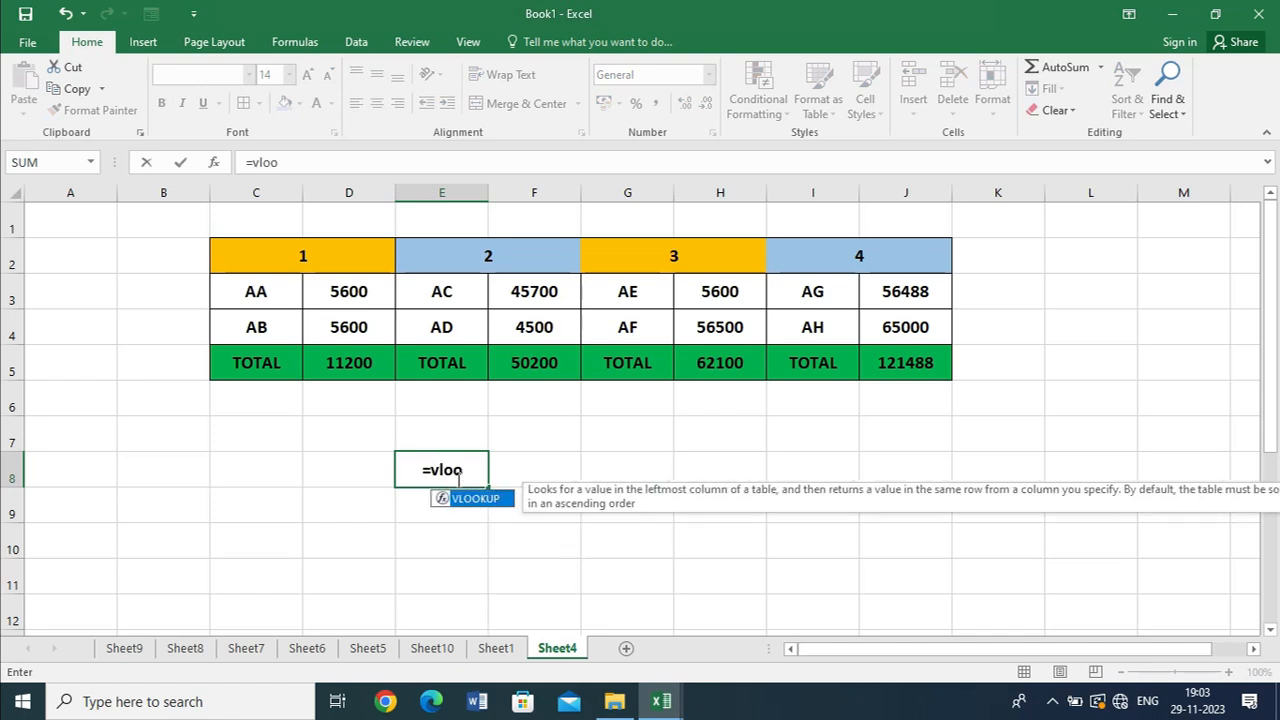
pyautogui.press('Tab')
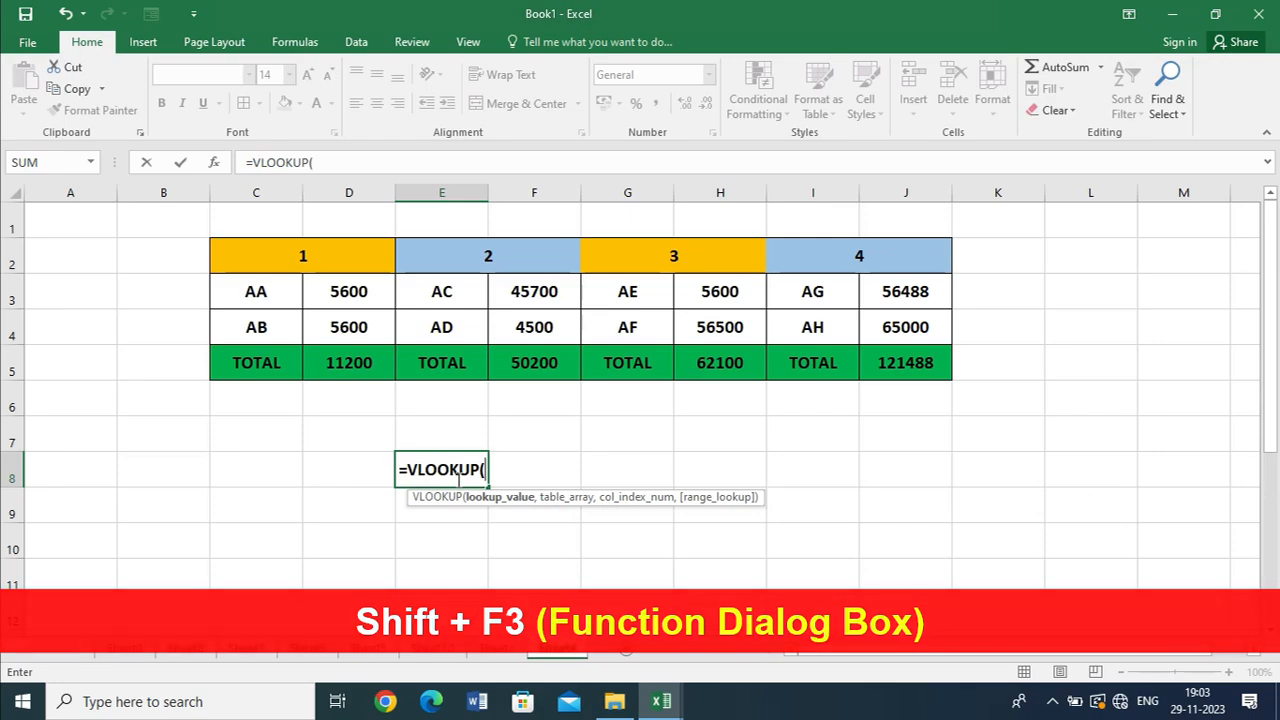
pyautogui.hotkey('shift', 'F3')
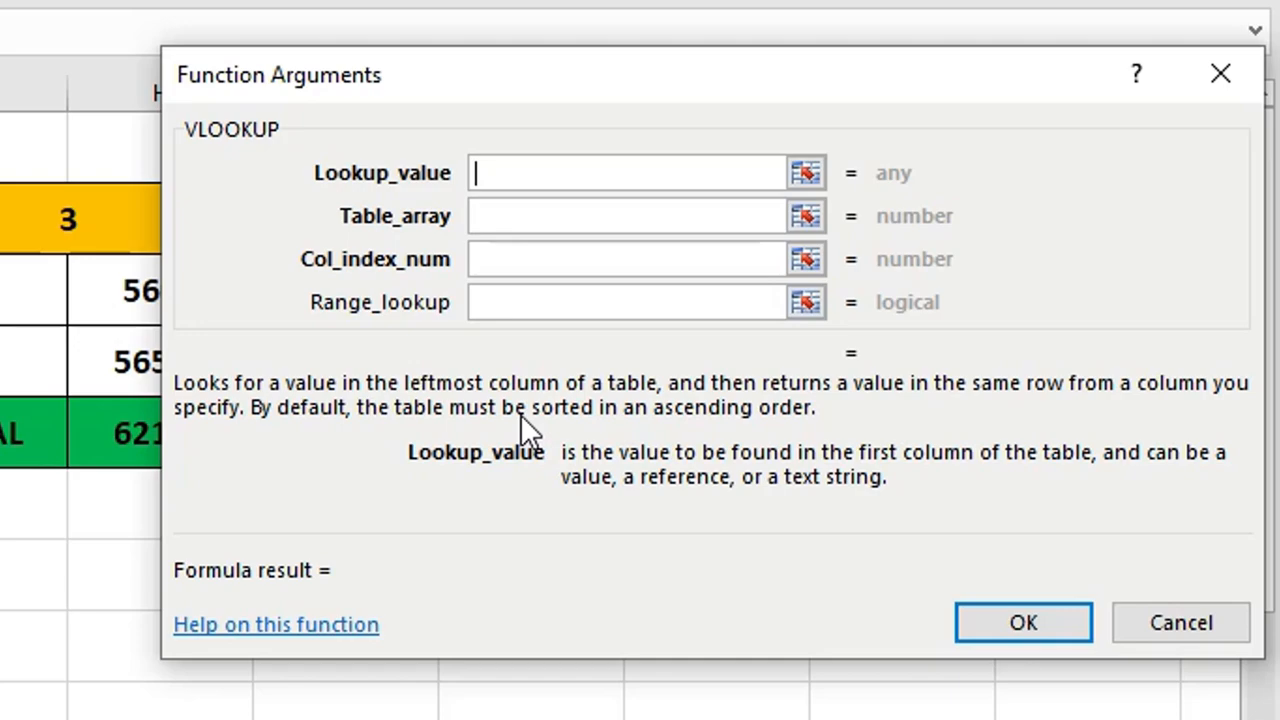
pyautogui.click(1165, 622)
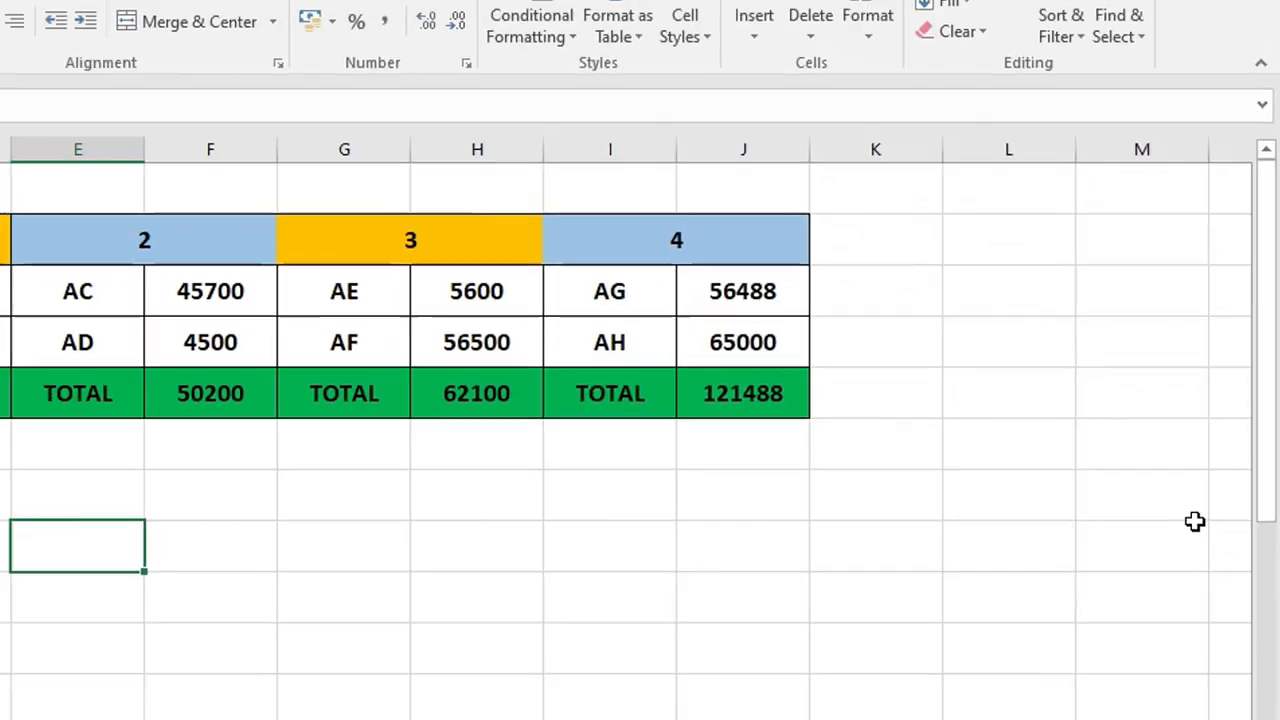